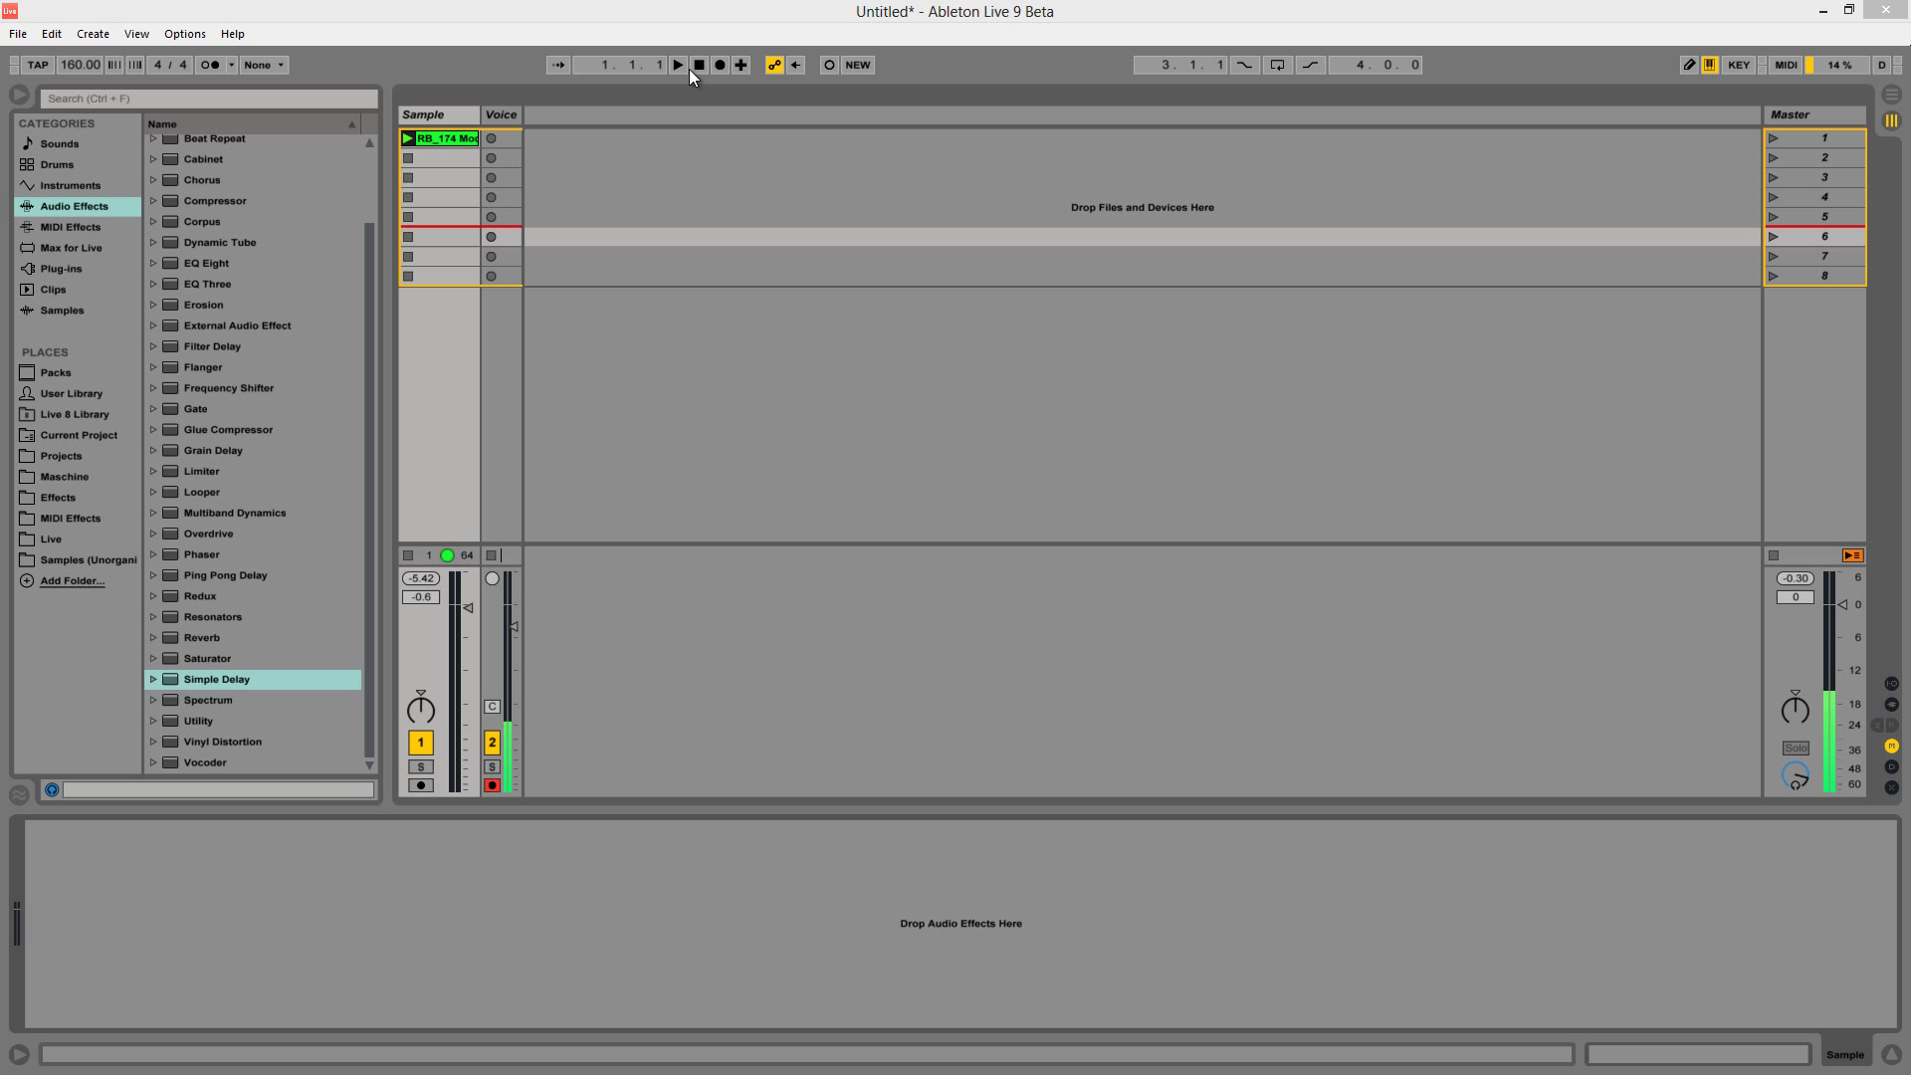
Play the Sample track's clip without effects and stop playback
left_click(678, 64)
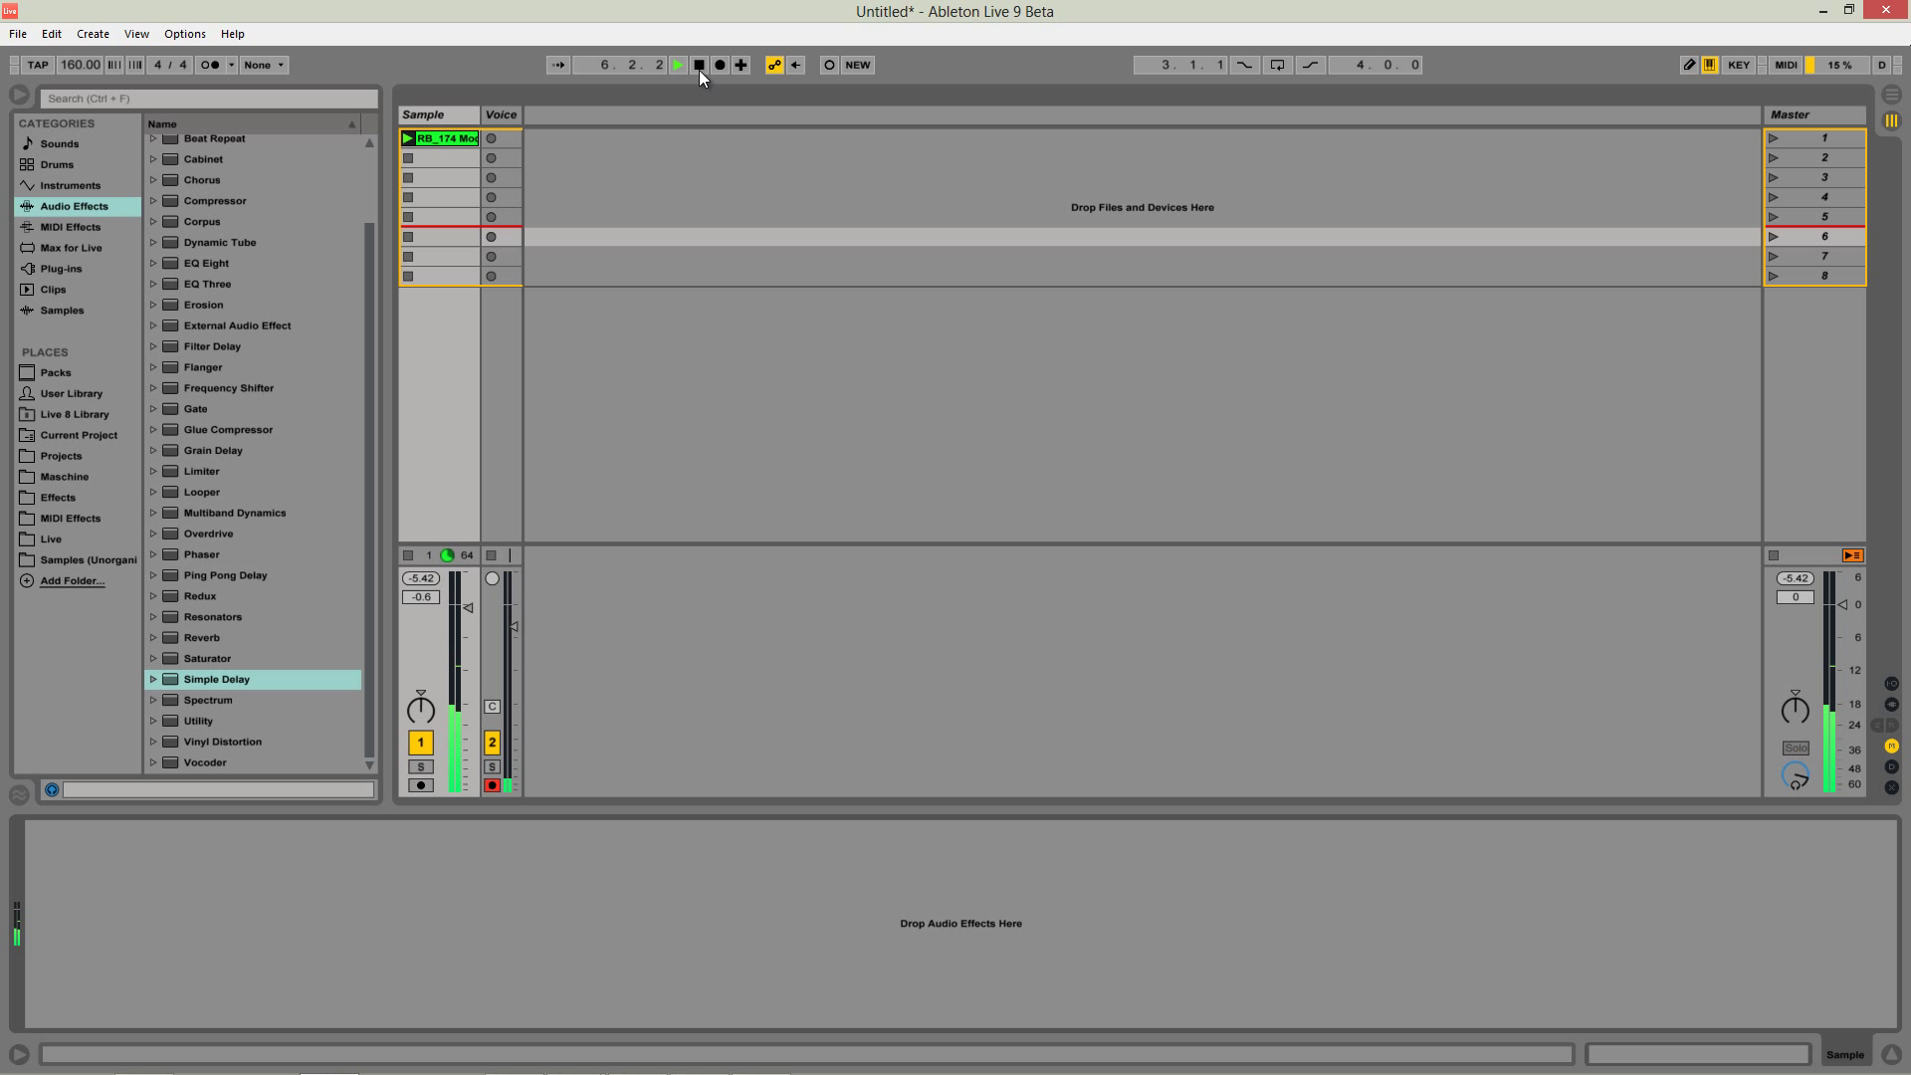
left_click(700, 64)
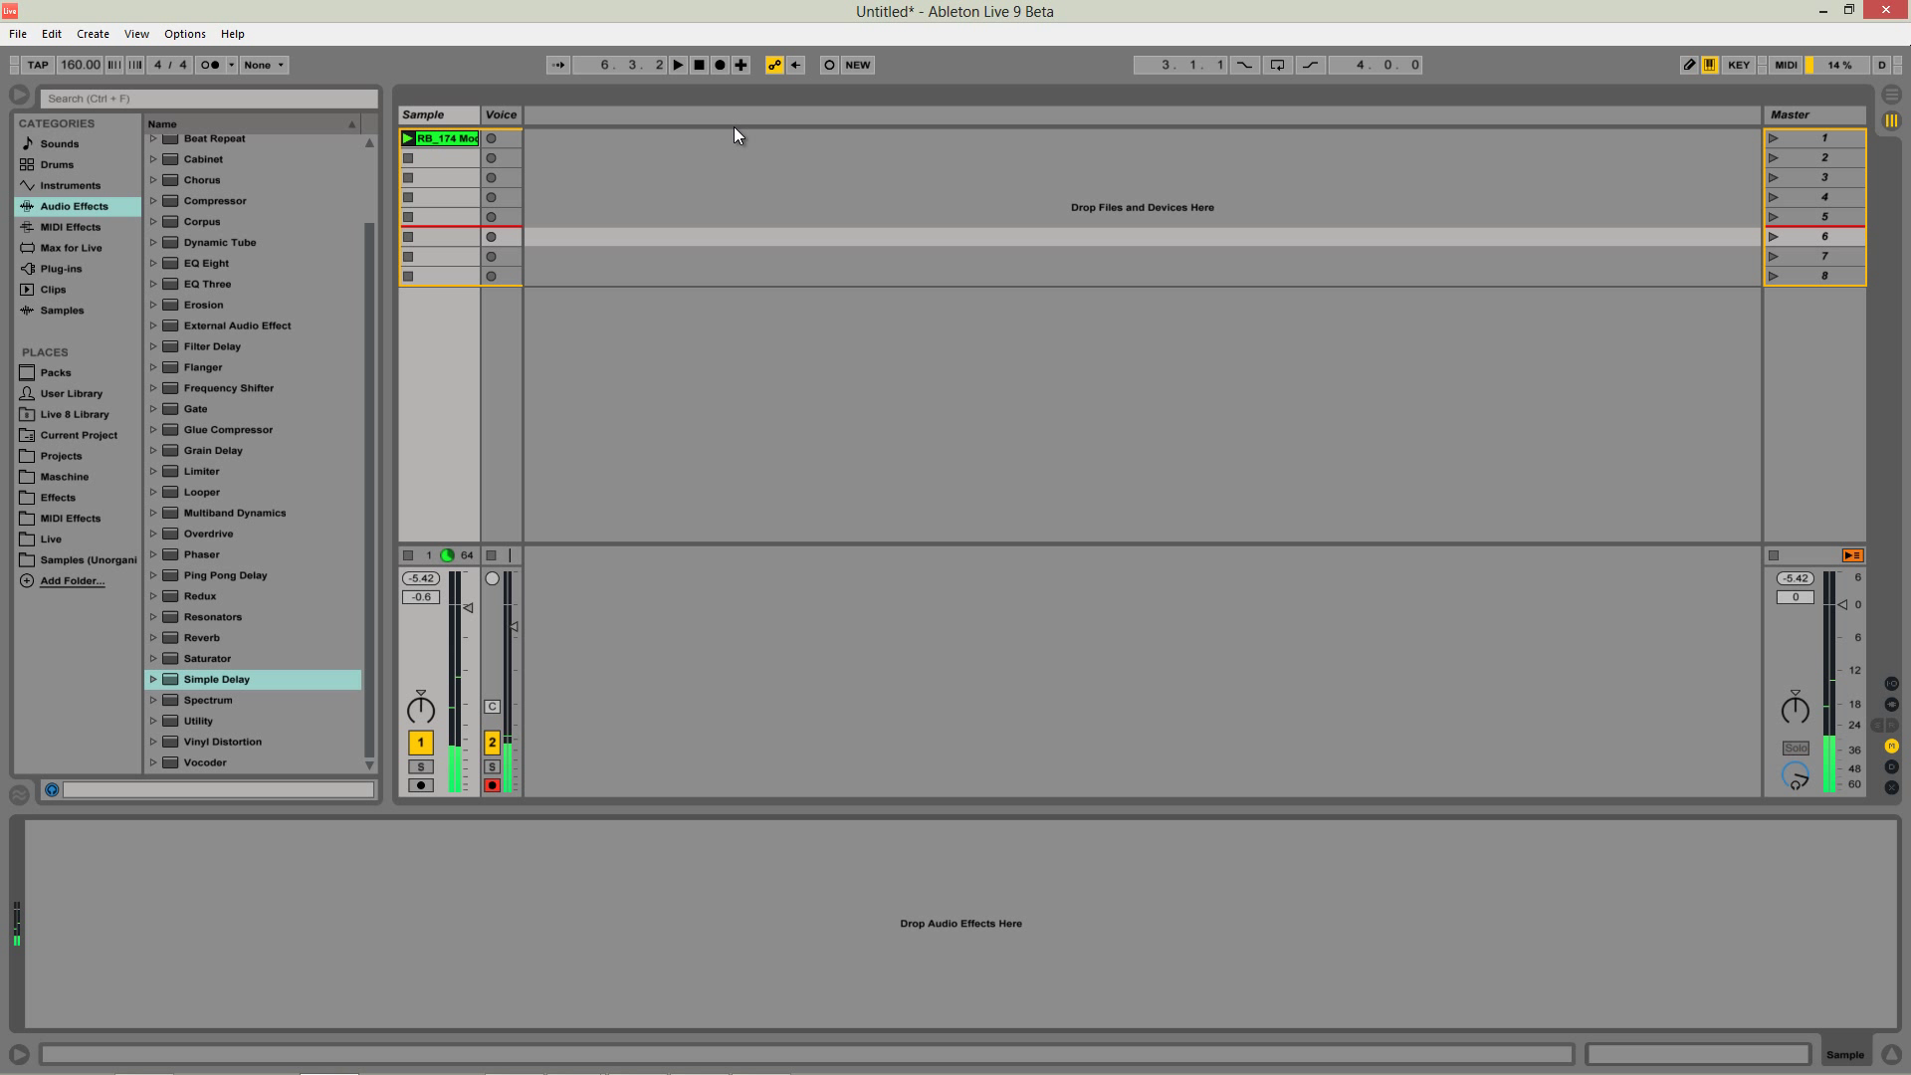
Add an Amp followed by a Cabinet to the Sample track's device chain
left_click(438, 138)
left_click(229, 246)
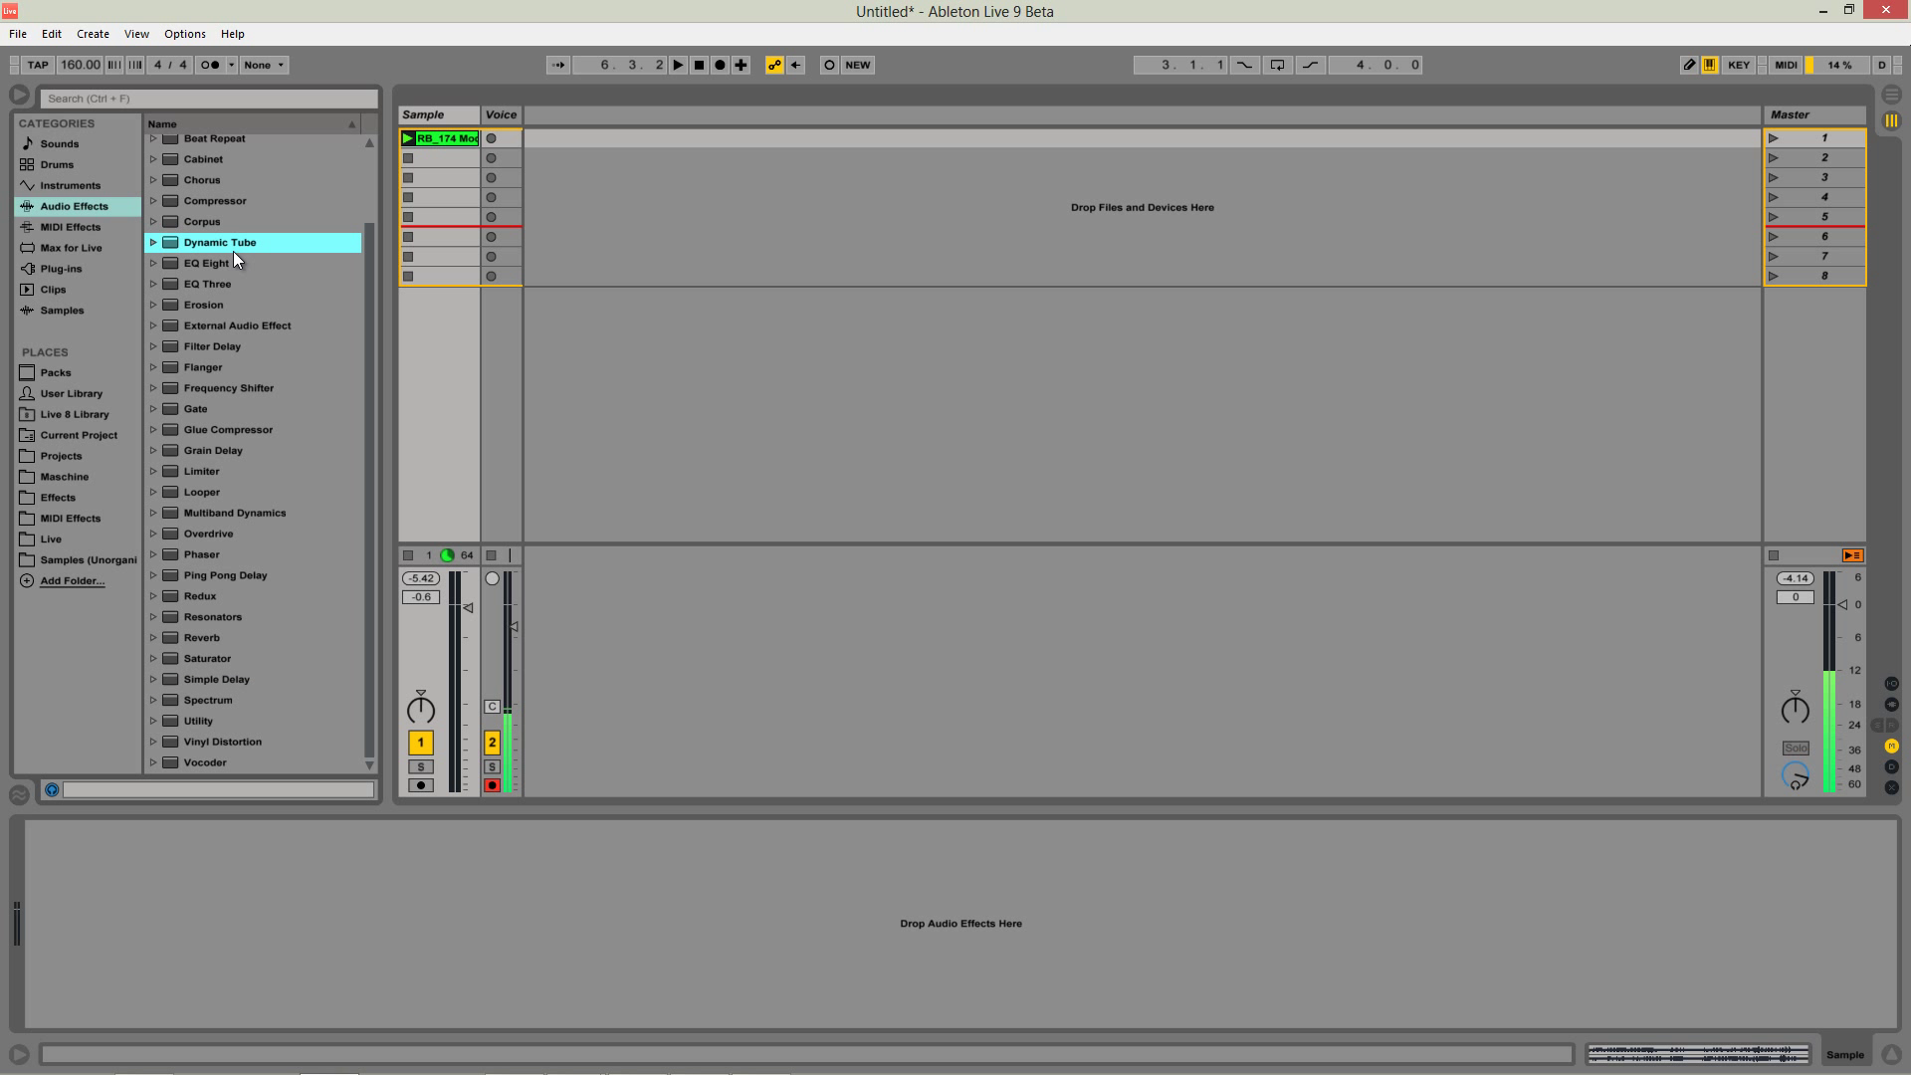
scroll(233, 251, "up", 2)
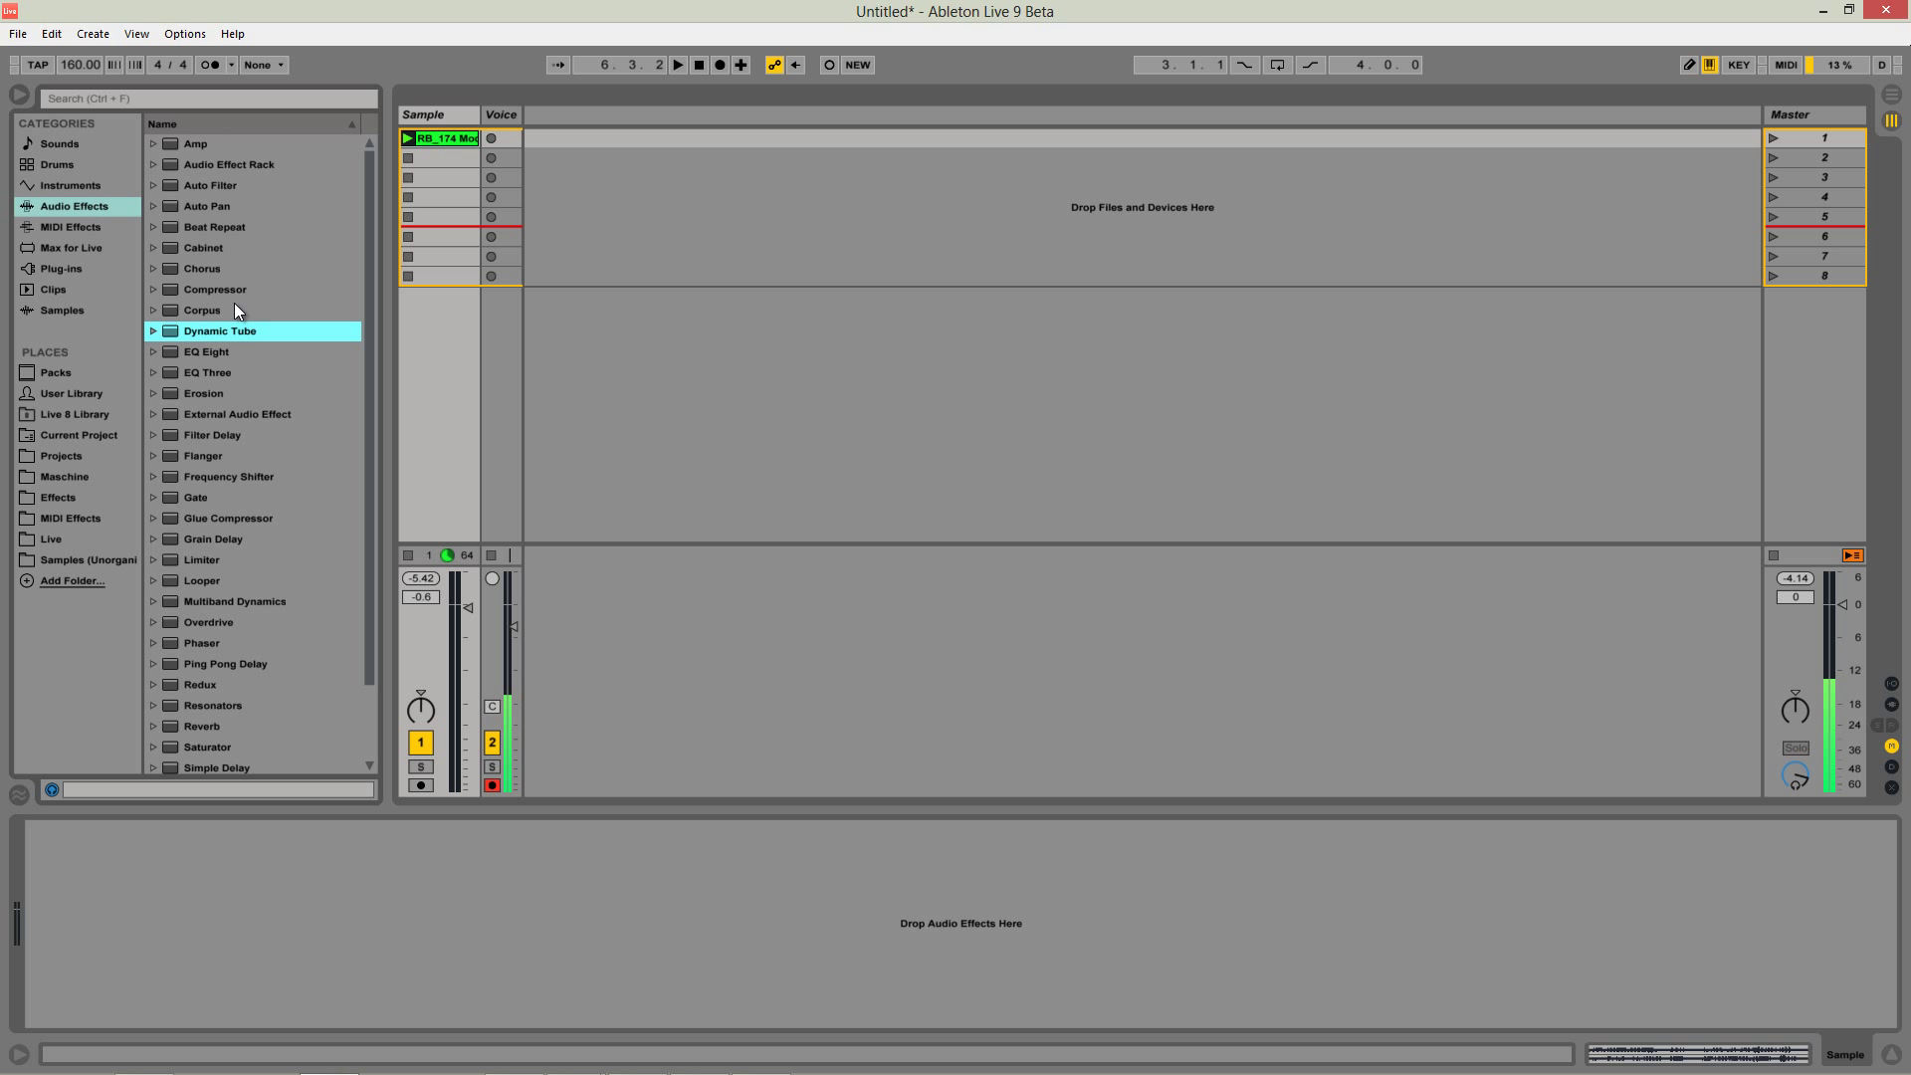
left_click(202, 249)
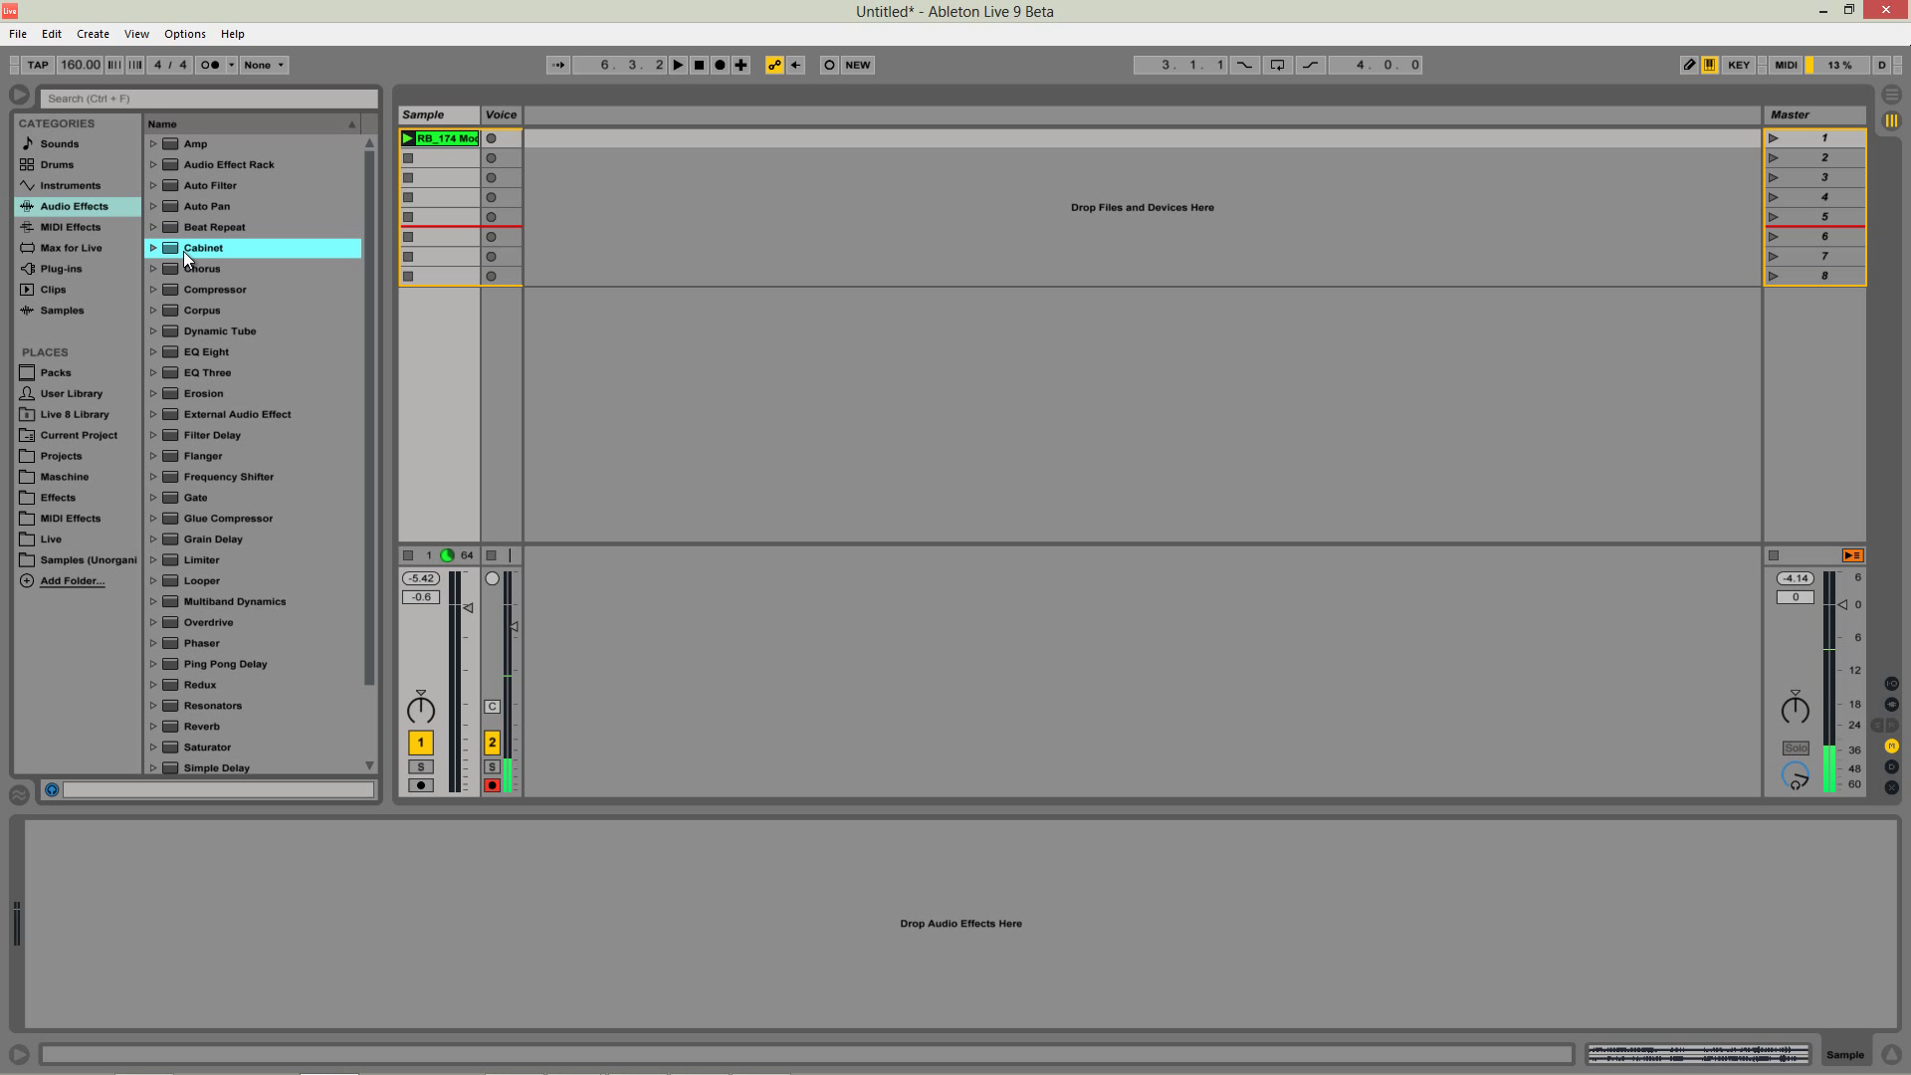
left_click_drag(201, 149, 254, 884)
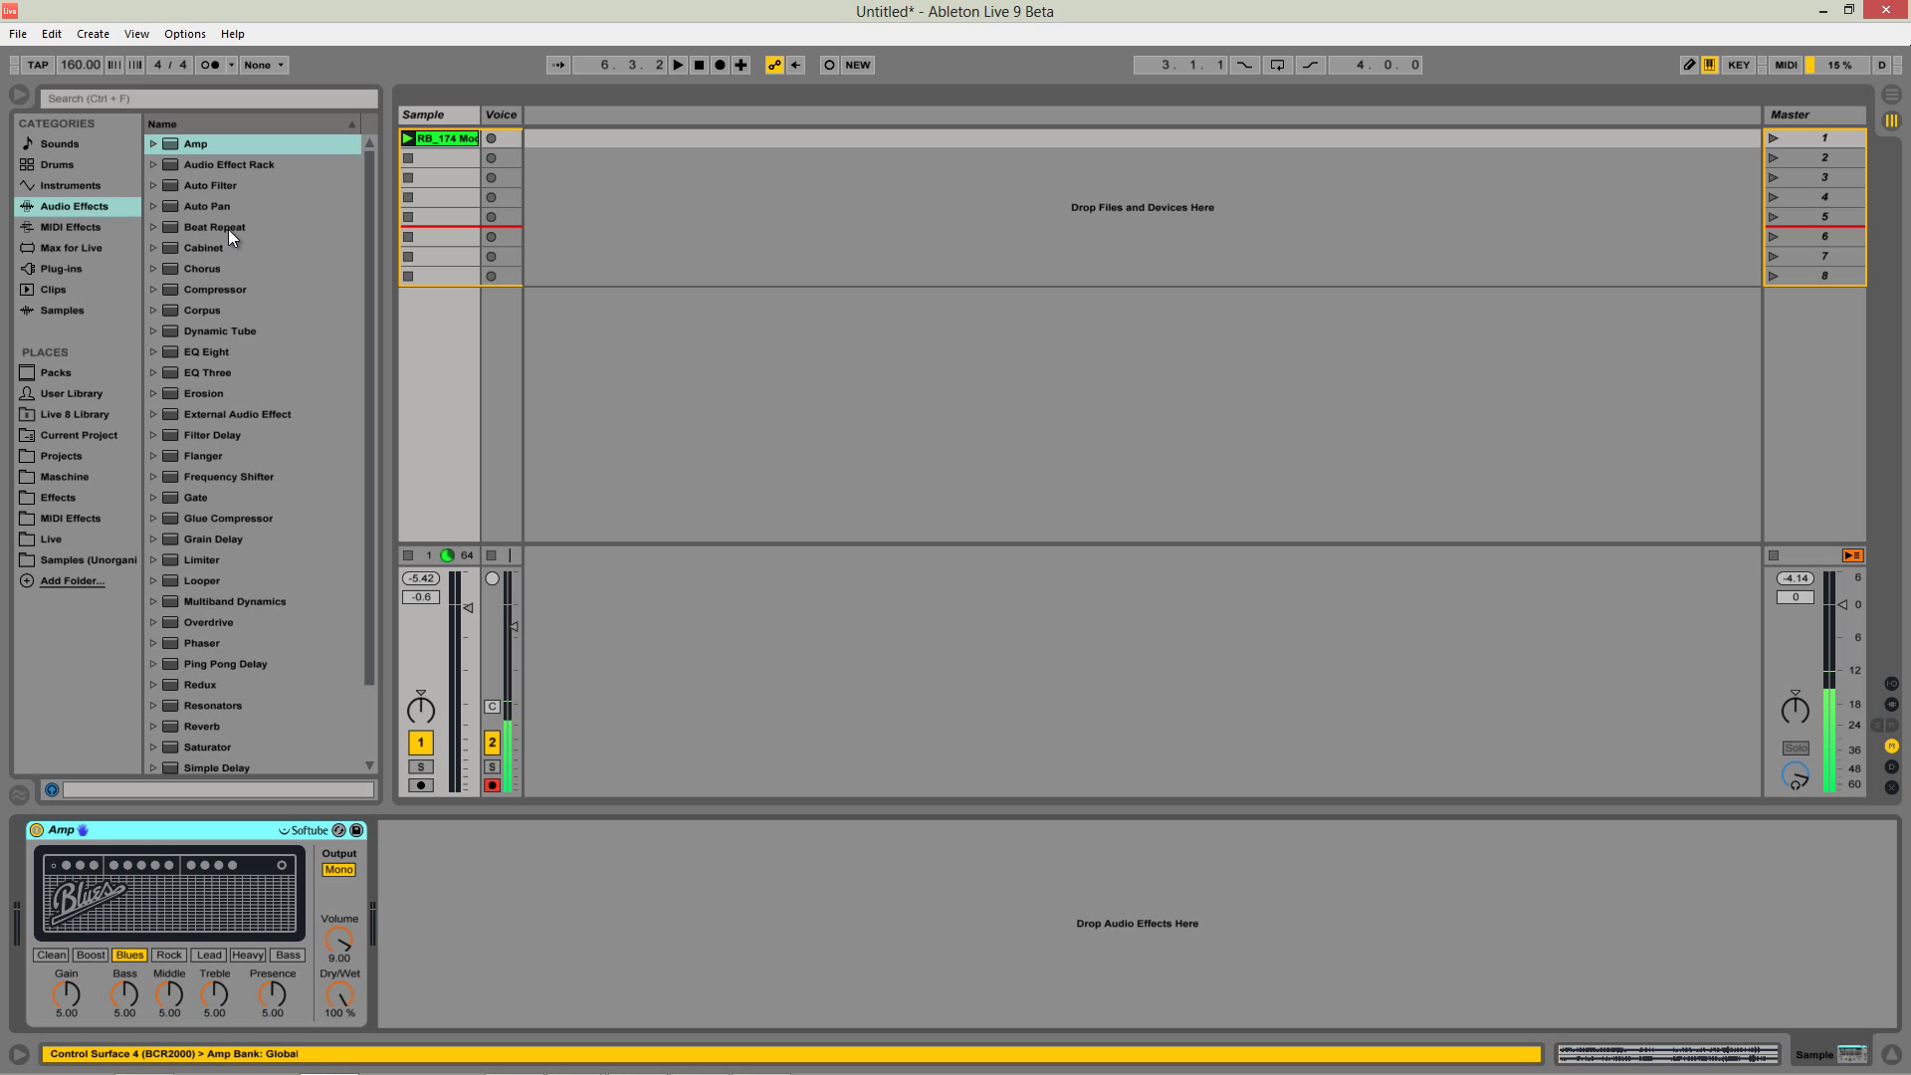
left_click_drag(198, 251, 490, 916)
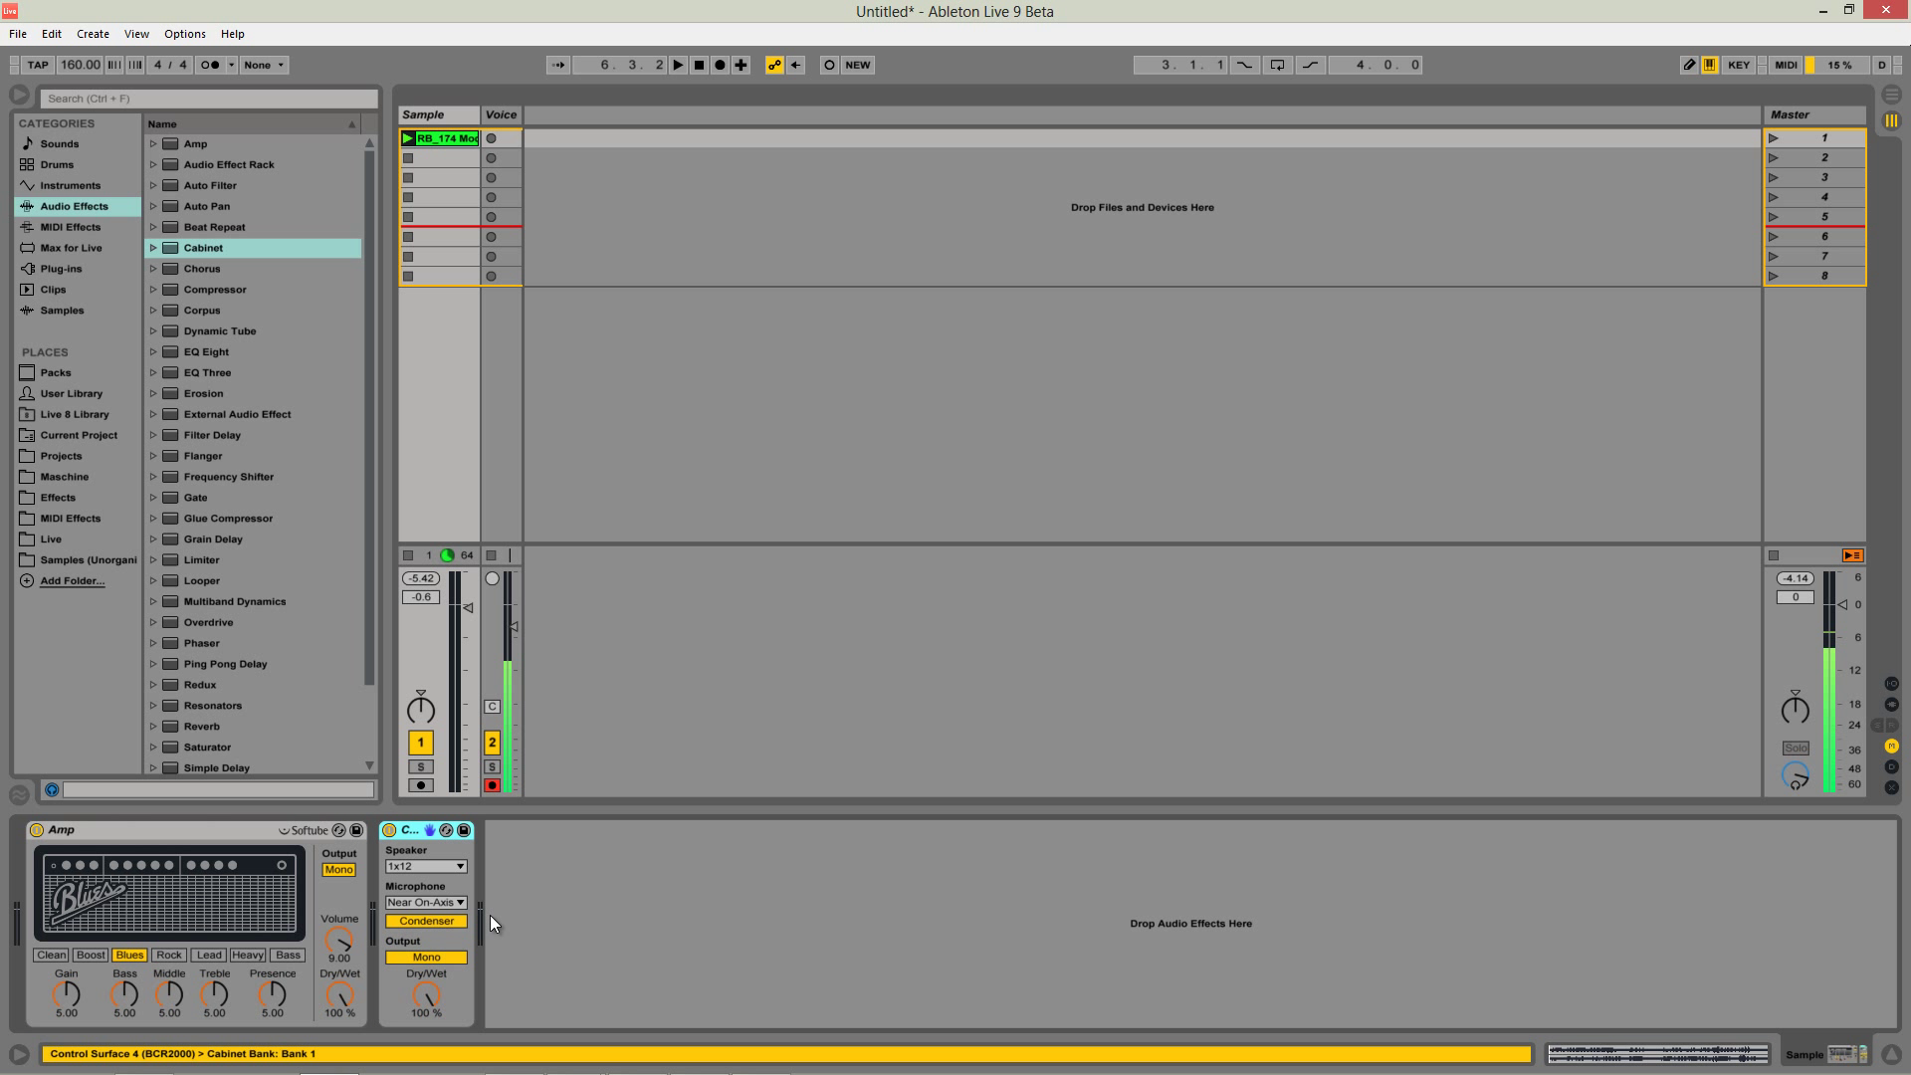
Set the Cabinet's speaker to 4x12 and add a Utility after it with a gain of 9.44 dB
left_click(417, 869)
left_click(433, 920)
scroll(250, 537, "down", 3)
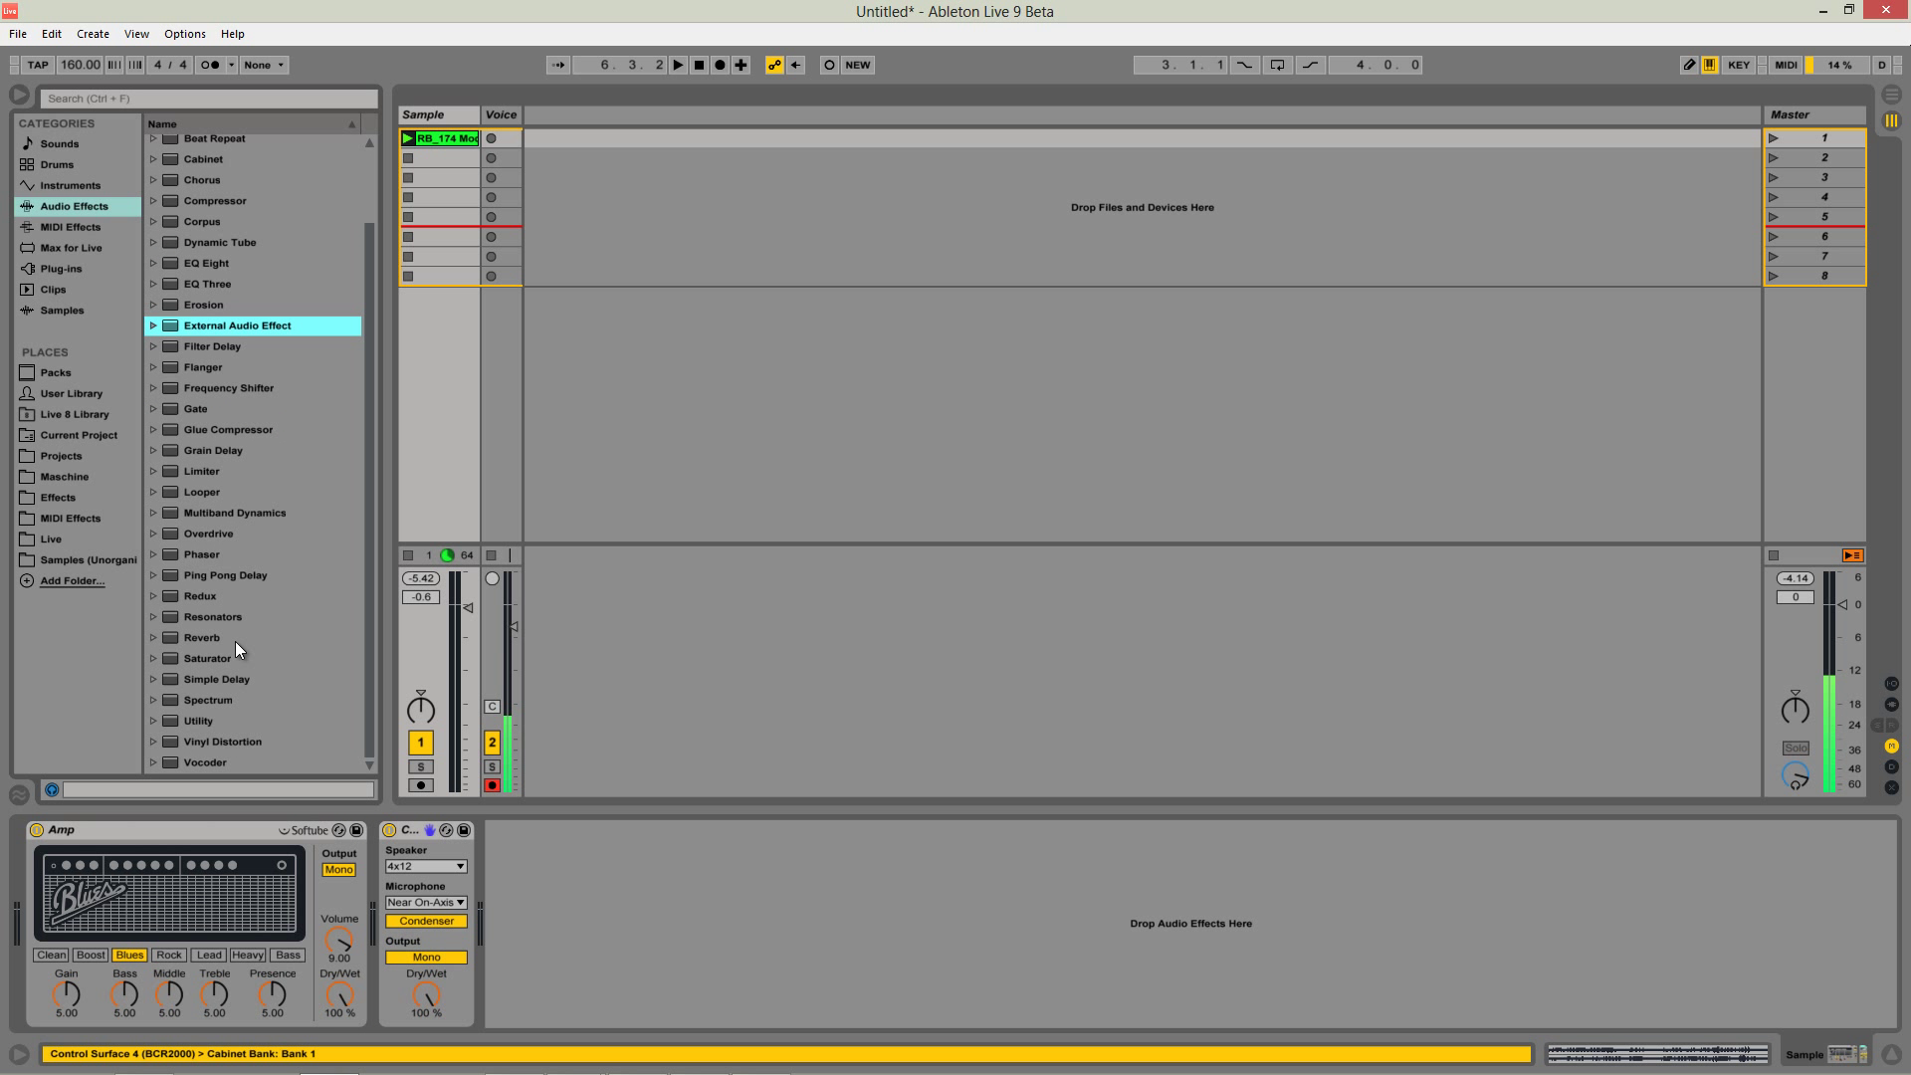
left_click_drag(199, 721, 538, 854)
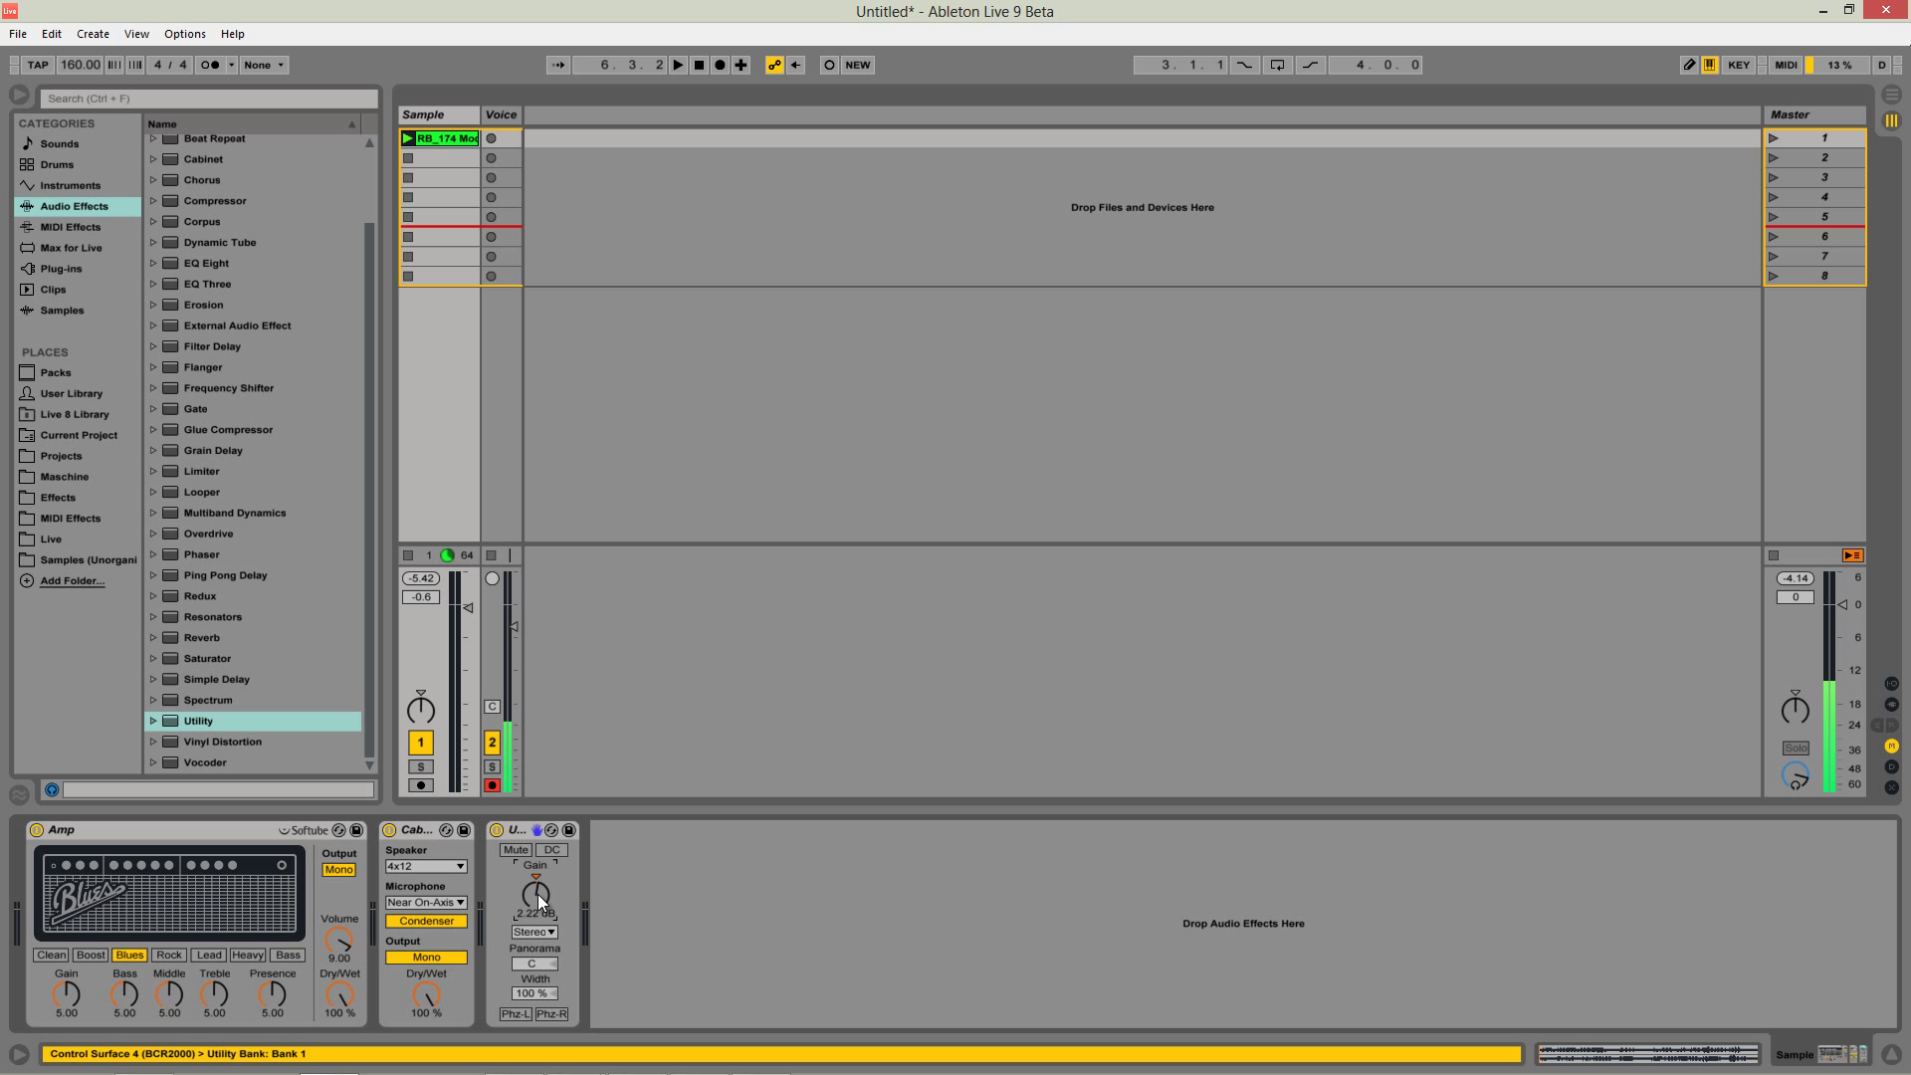
Audition the clip with the Amp and Cabinet outputs in Mono and in Dual, and return both to Mono
left_click(407, 139)
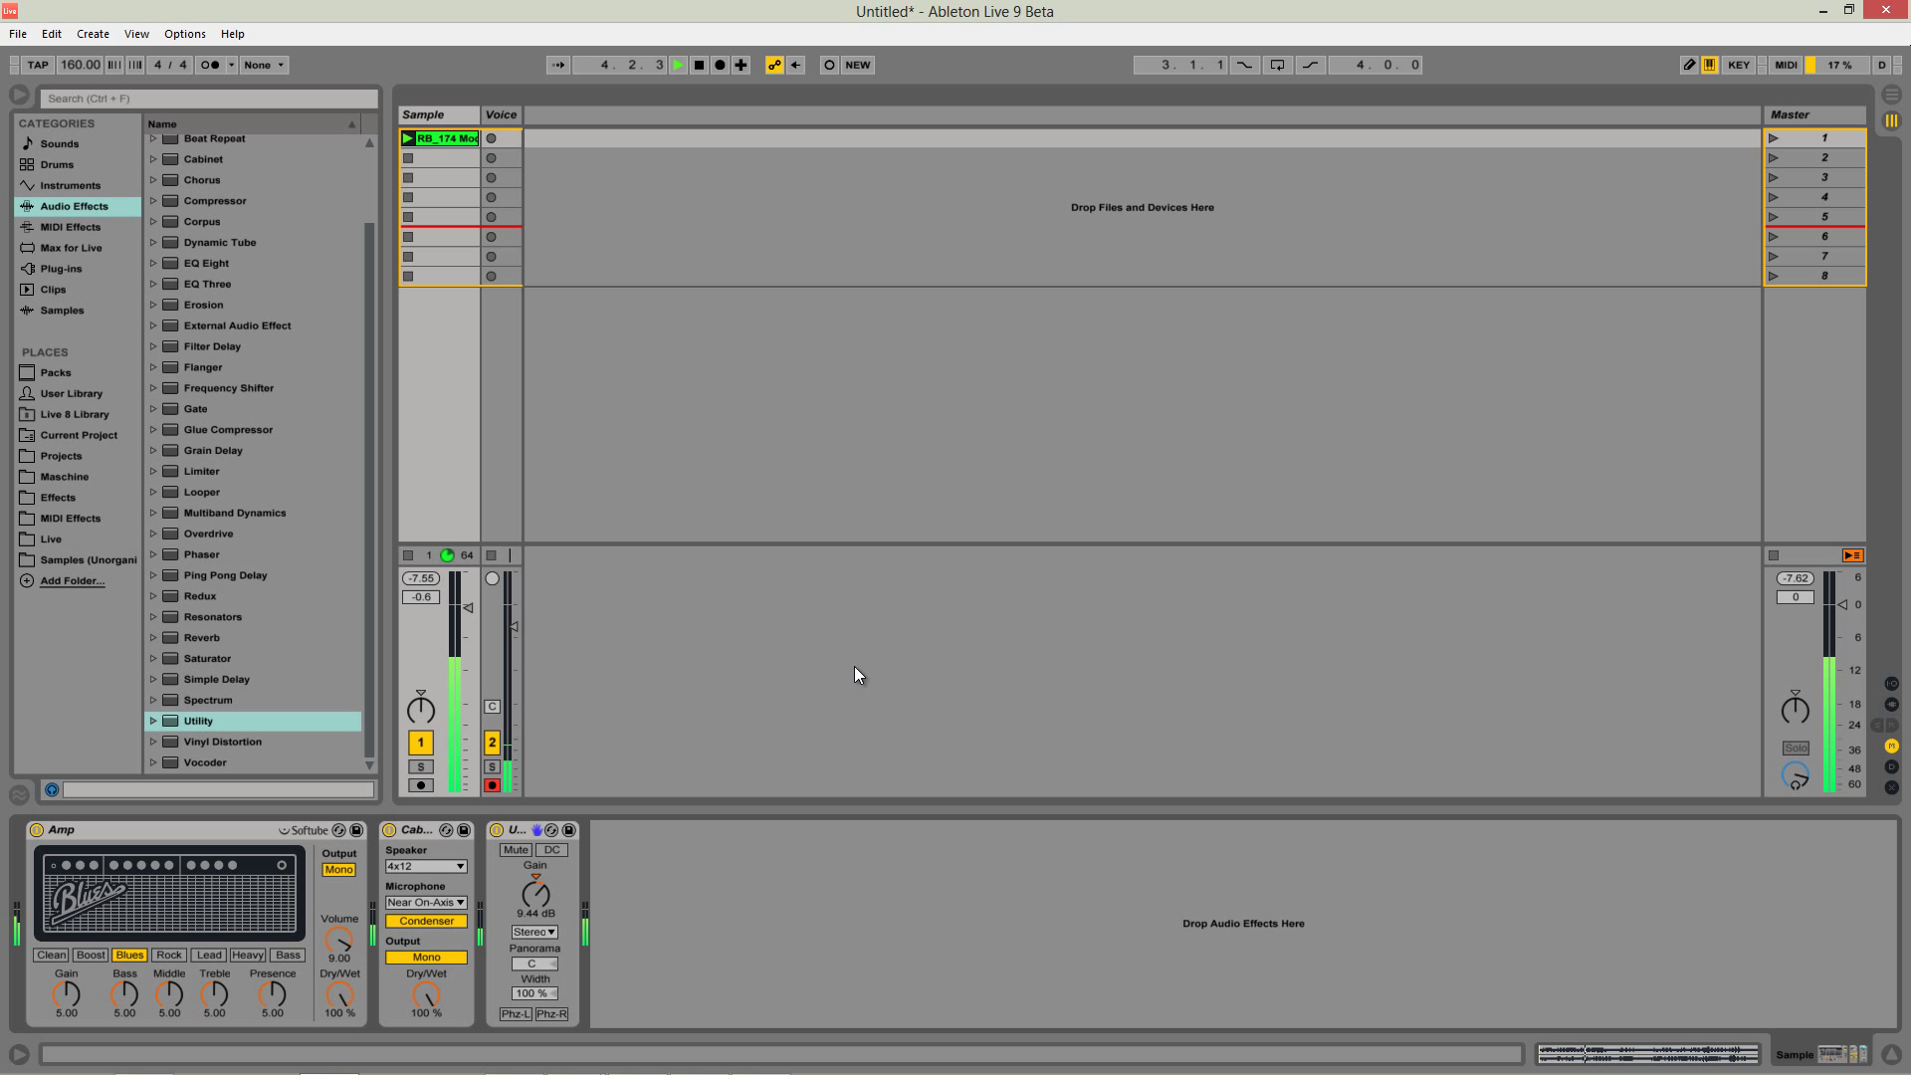
key("space")
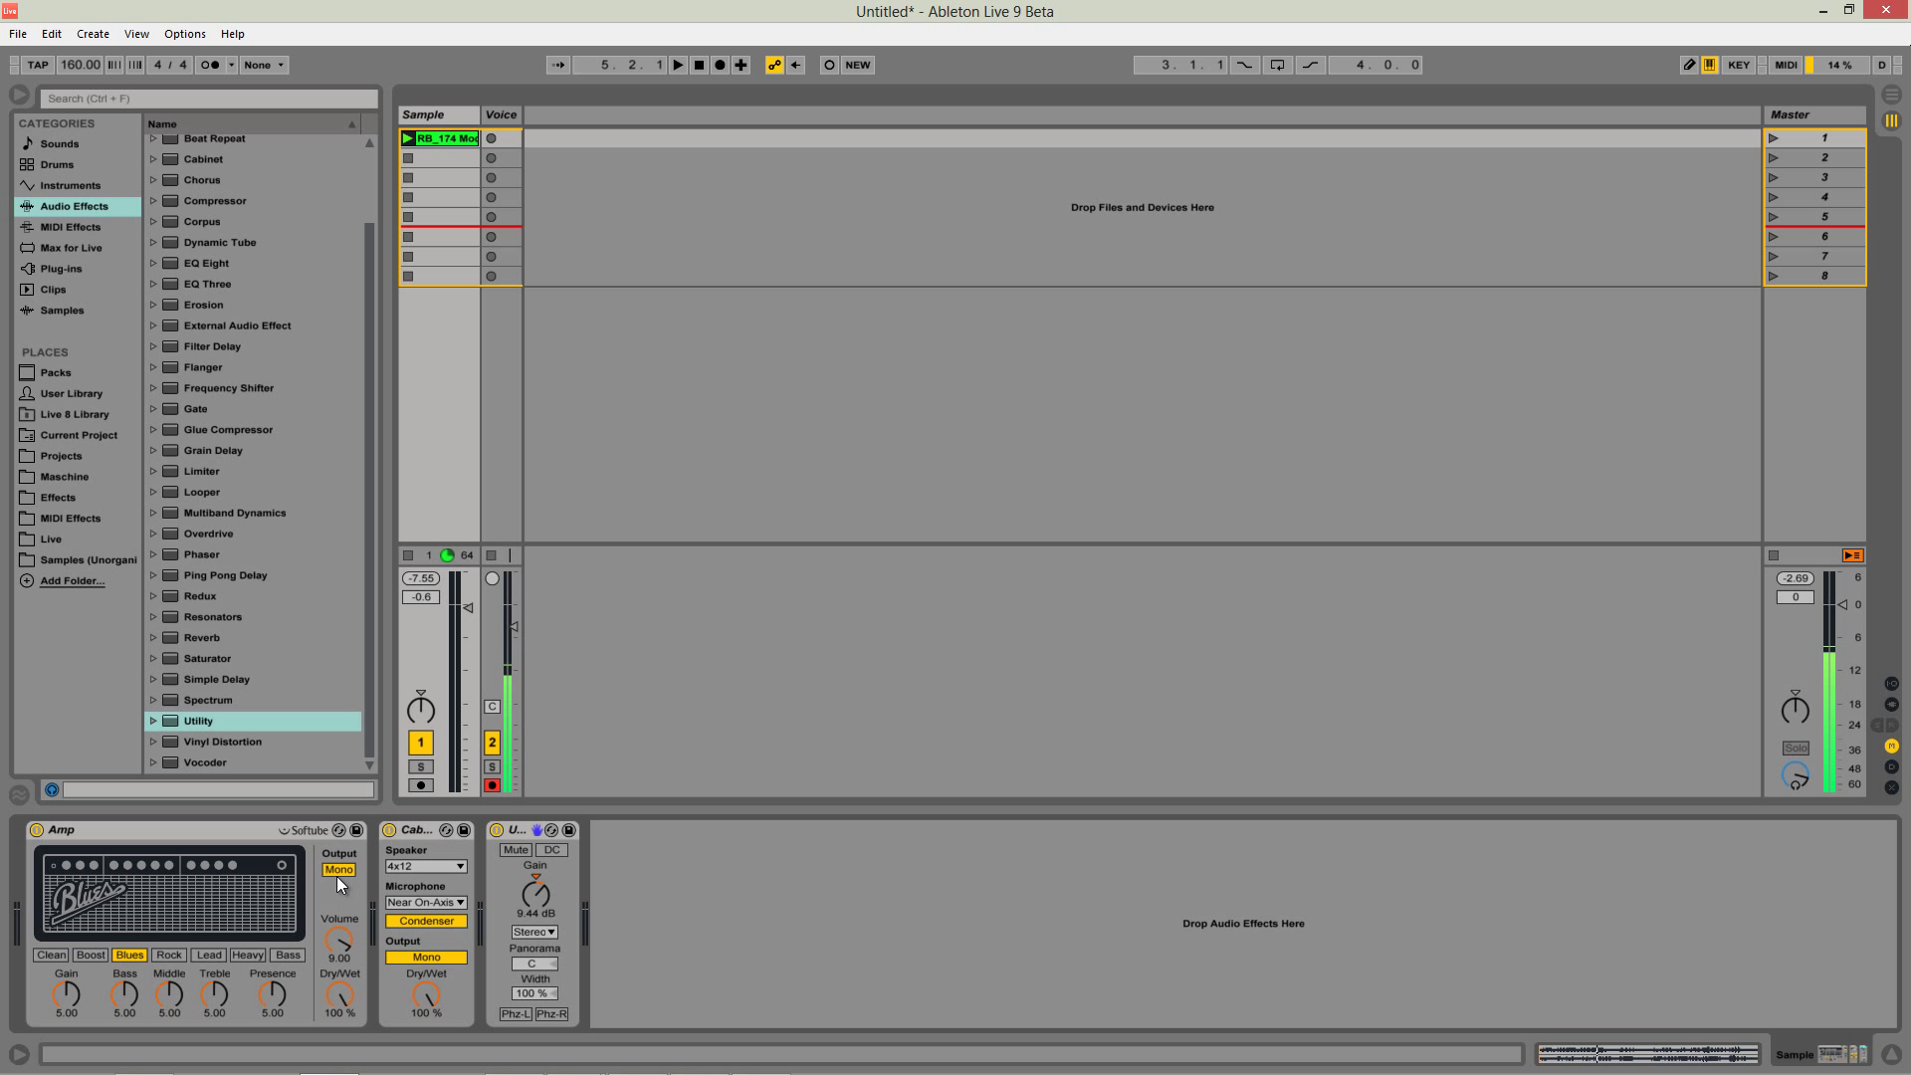
left_click(429, 956)
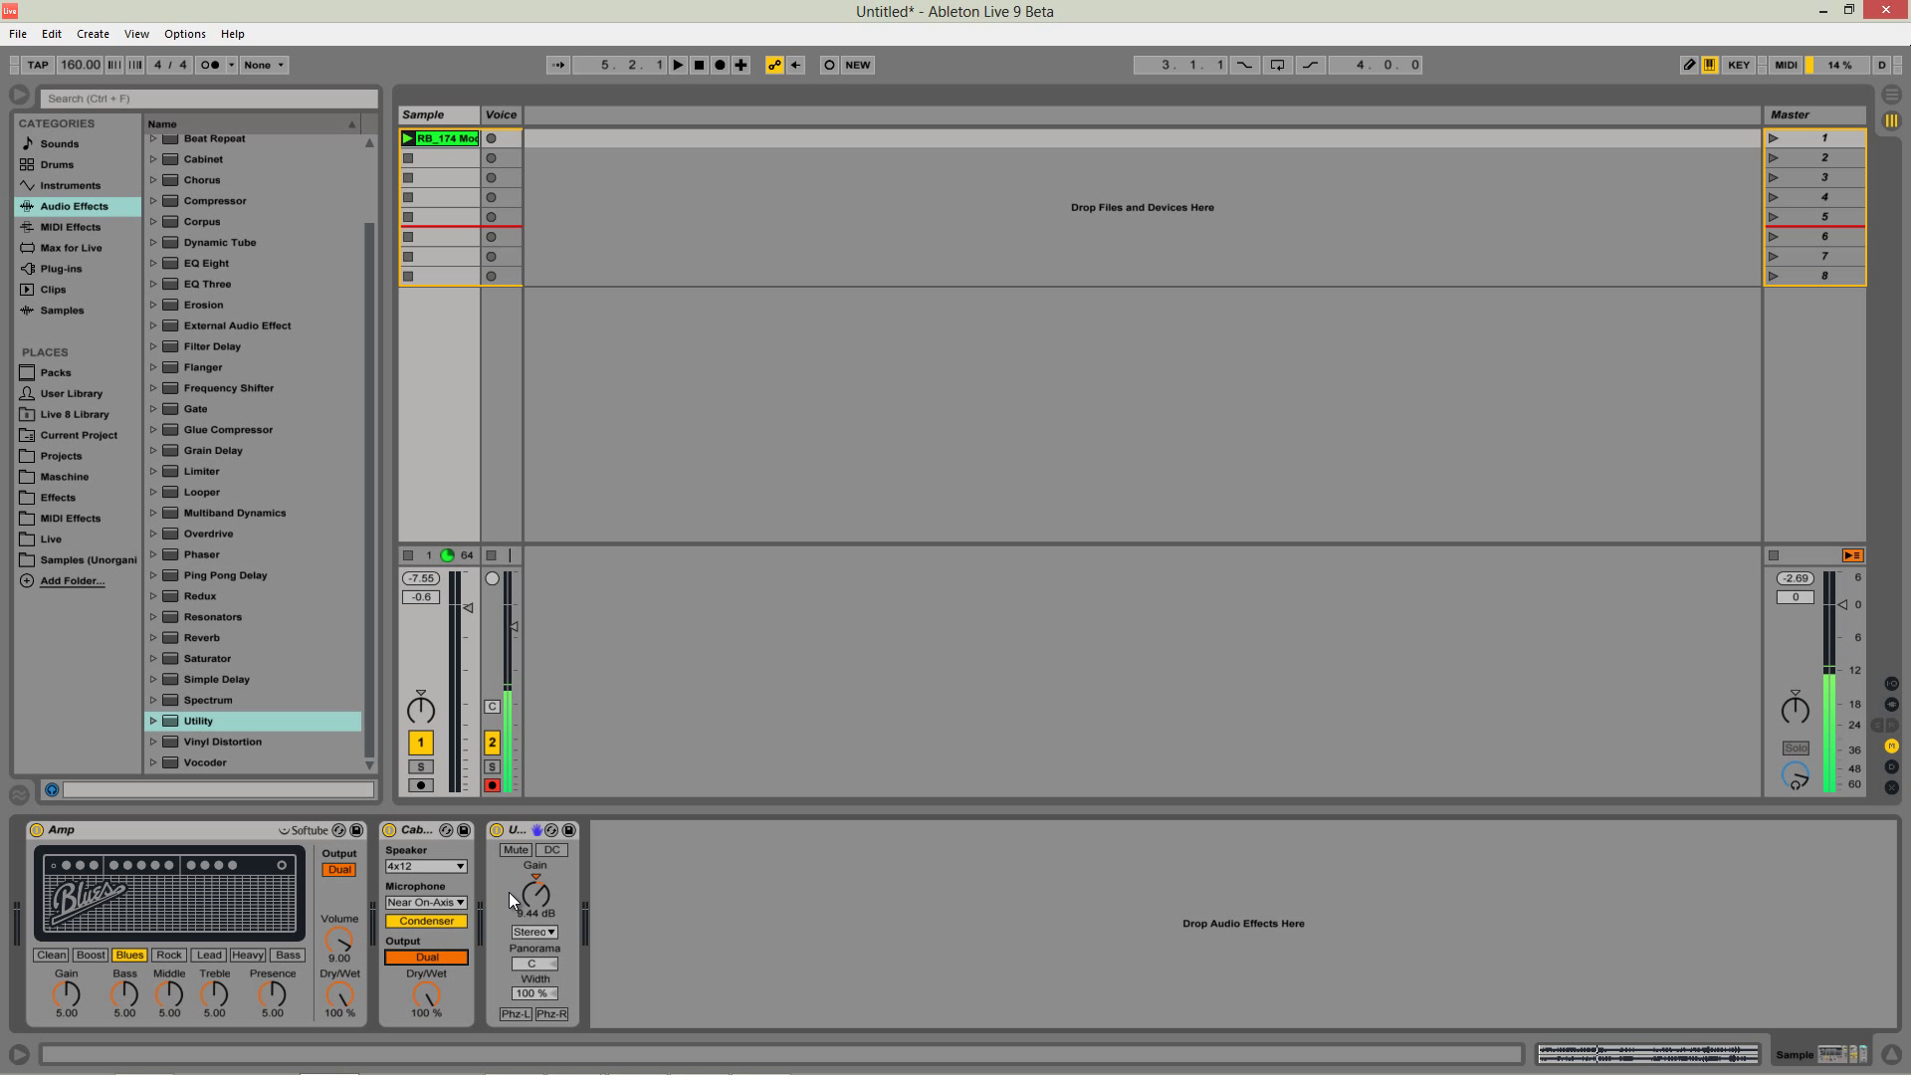
key("space")
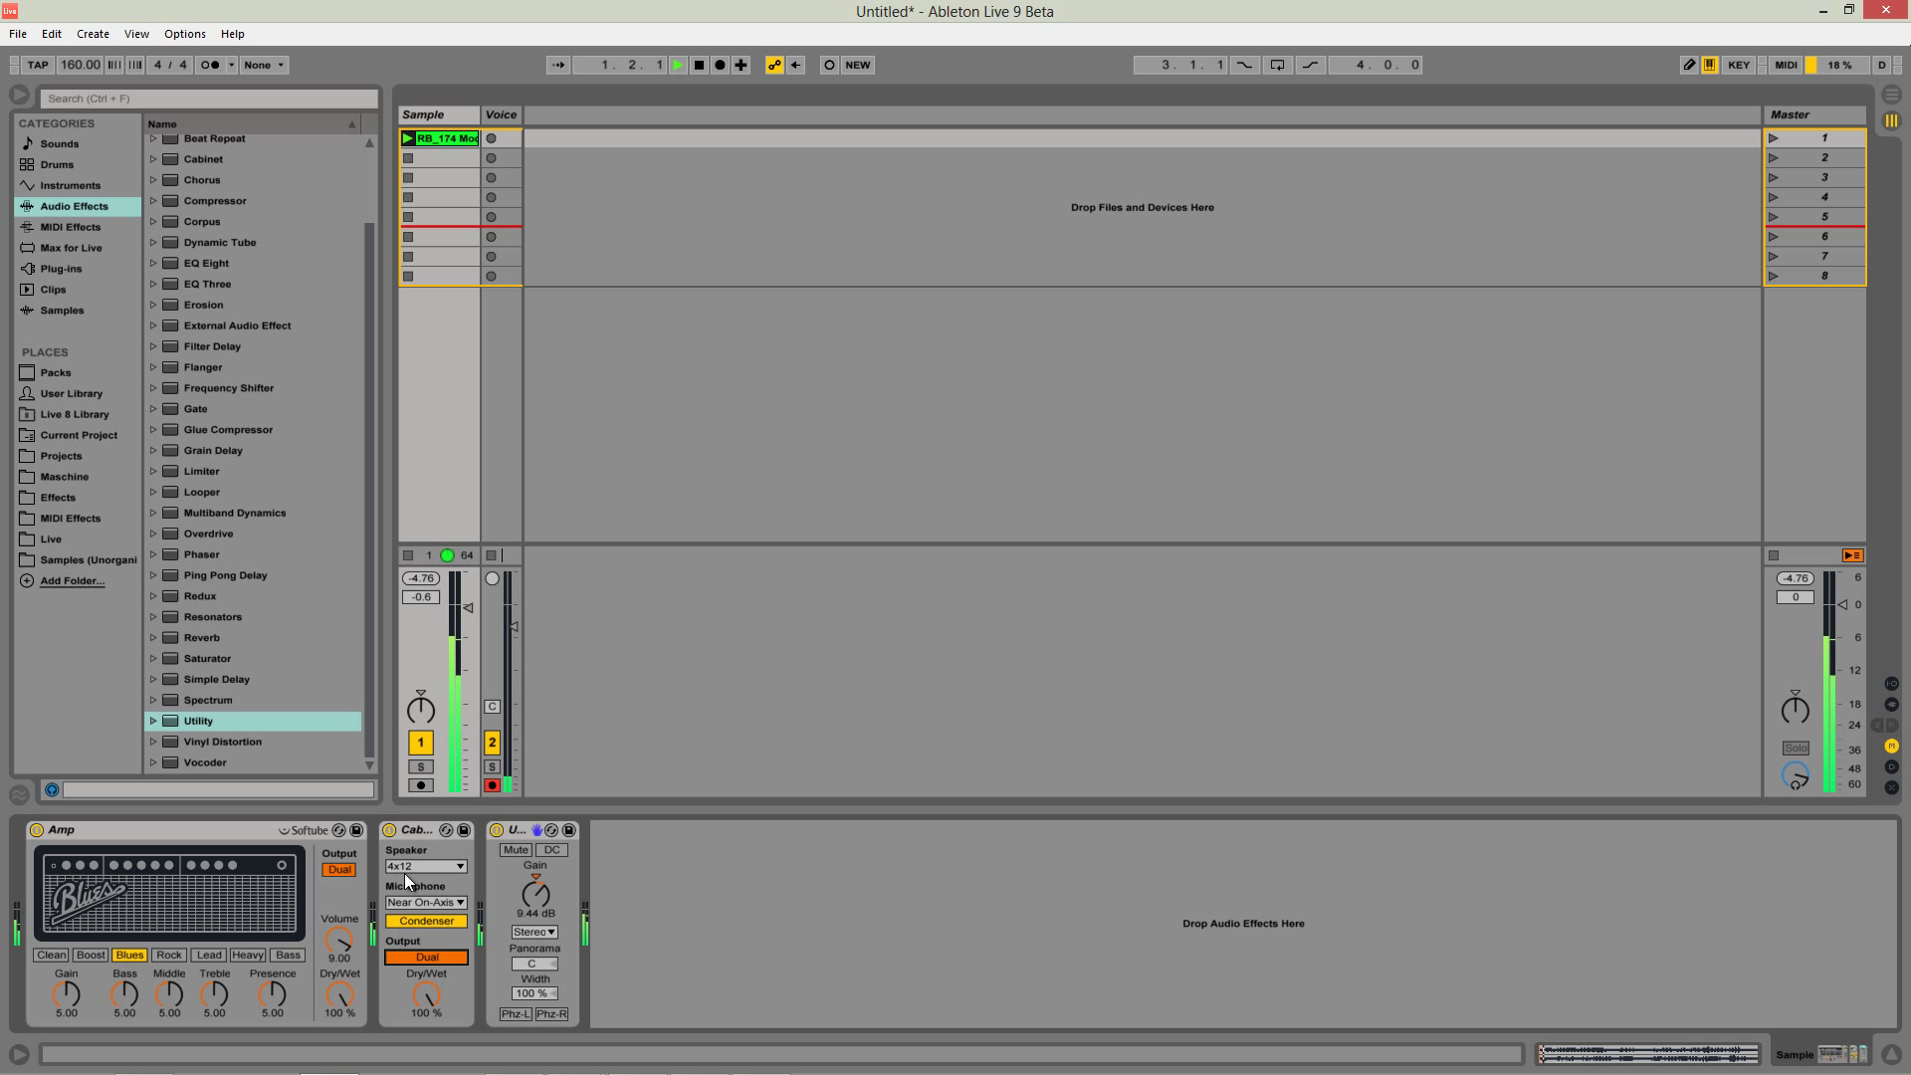
key("space")
left_click(428, 958)
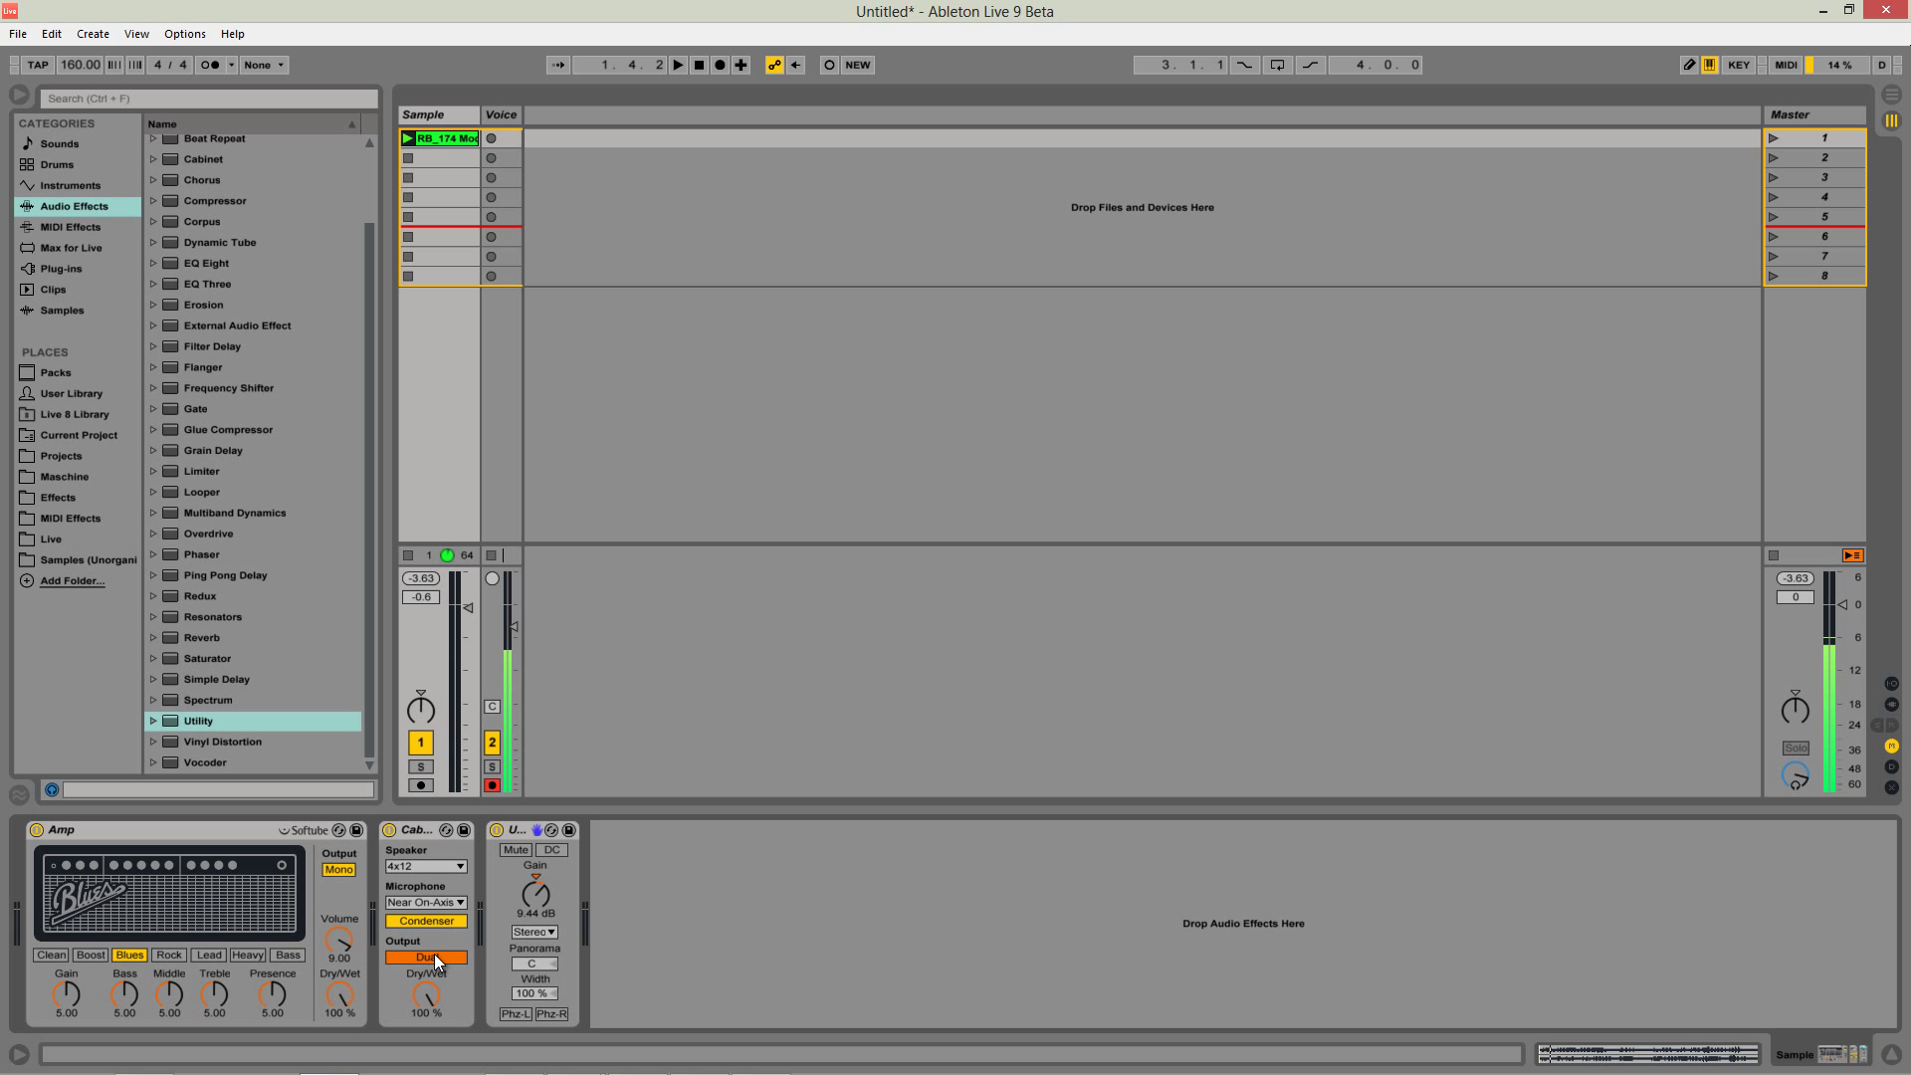
left_click(435, 954)
Group the Amp, Cabinet and Utility into one Audio Effect Rack and fold the rack
left_click(269, 834)
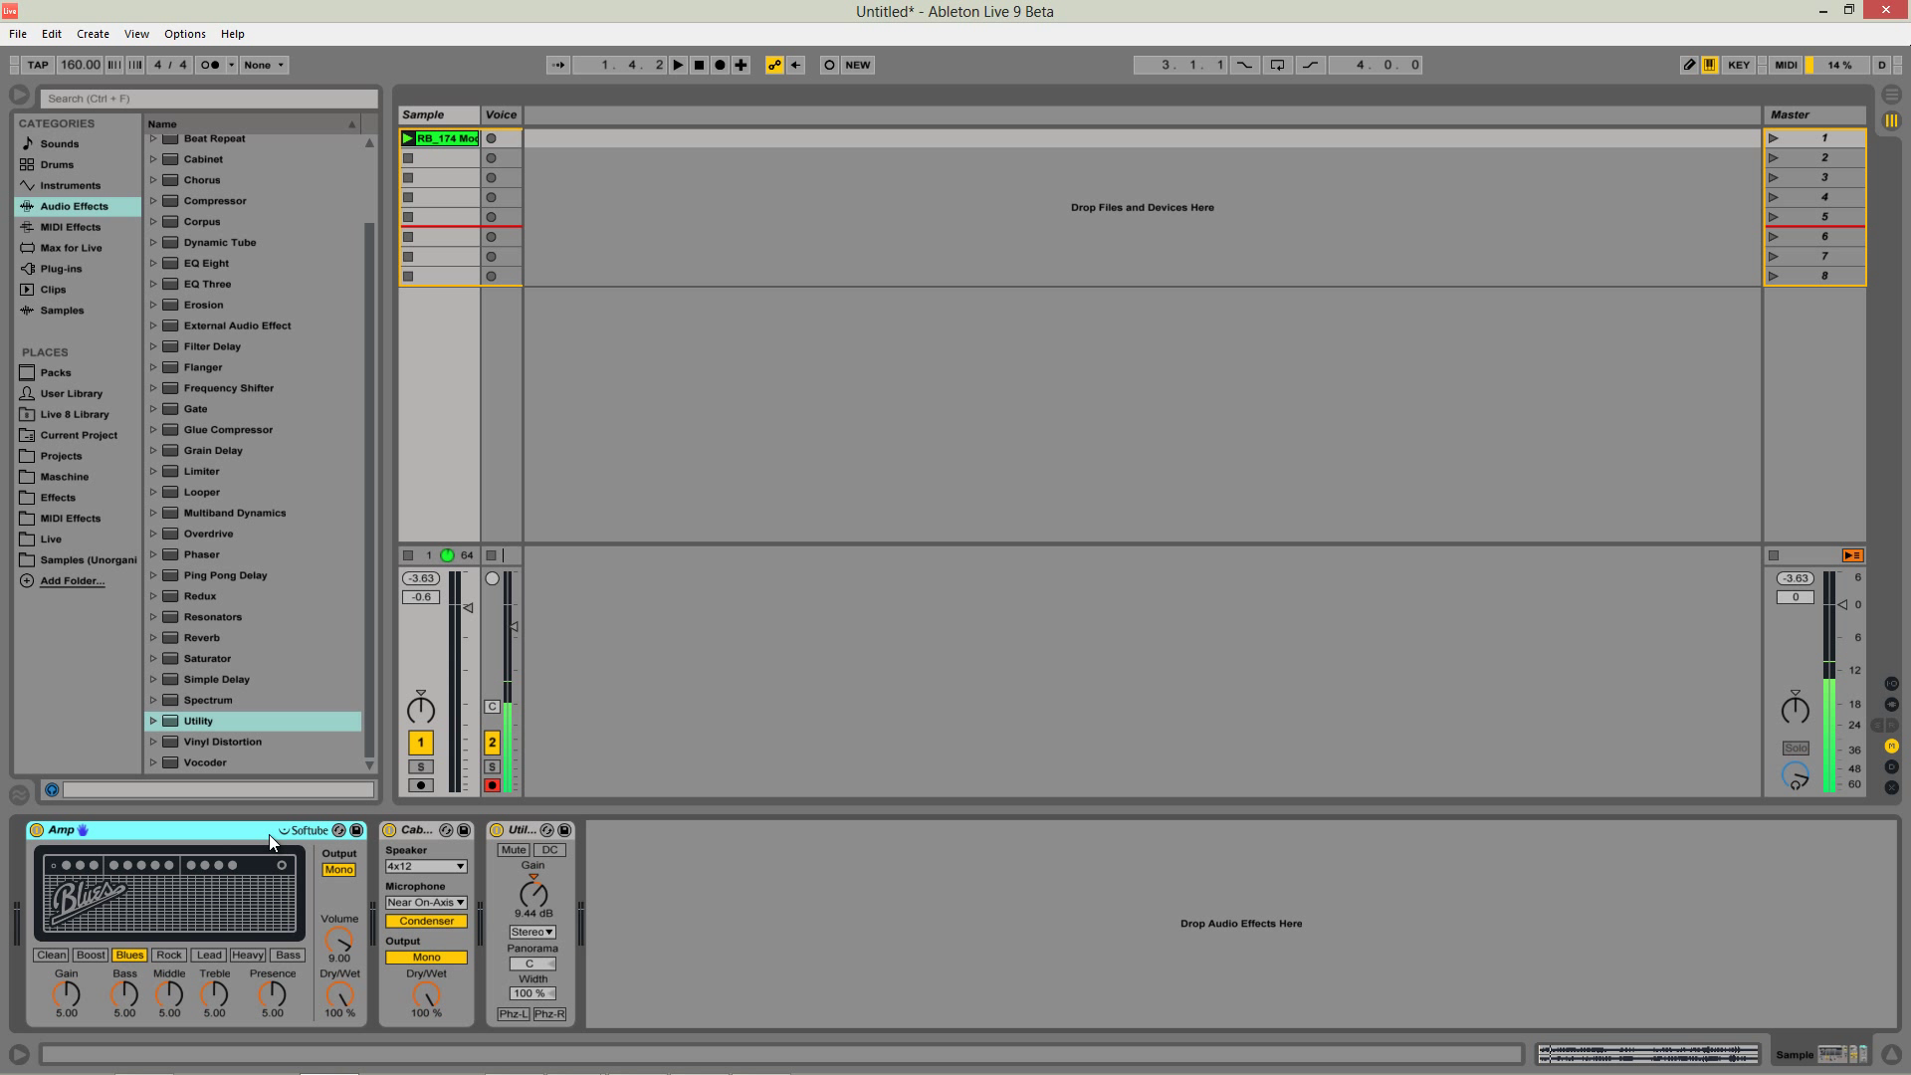
left_click(523, 832, "shift")
key("ctrl+g")
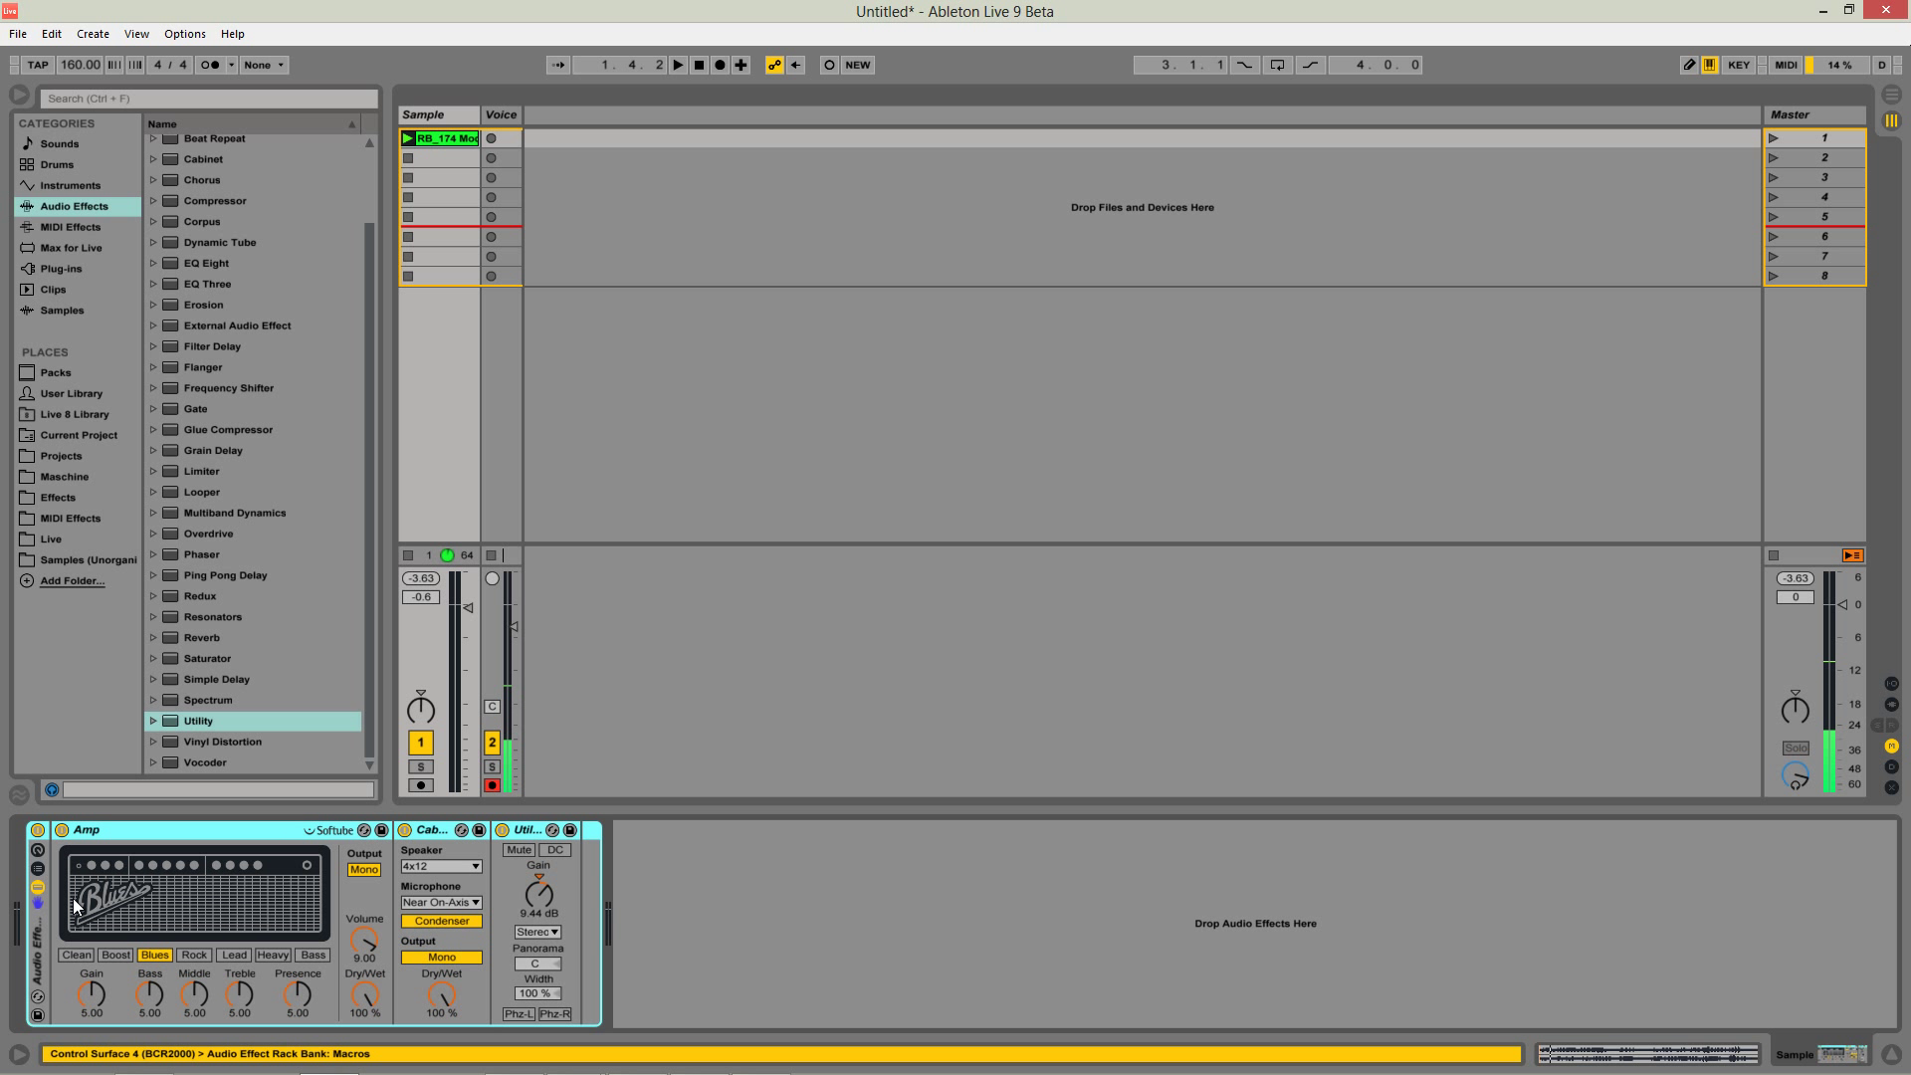
double_click(40, 936)
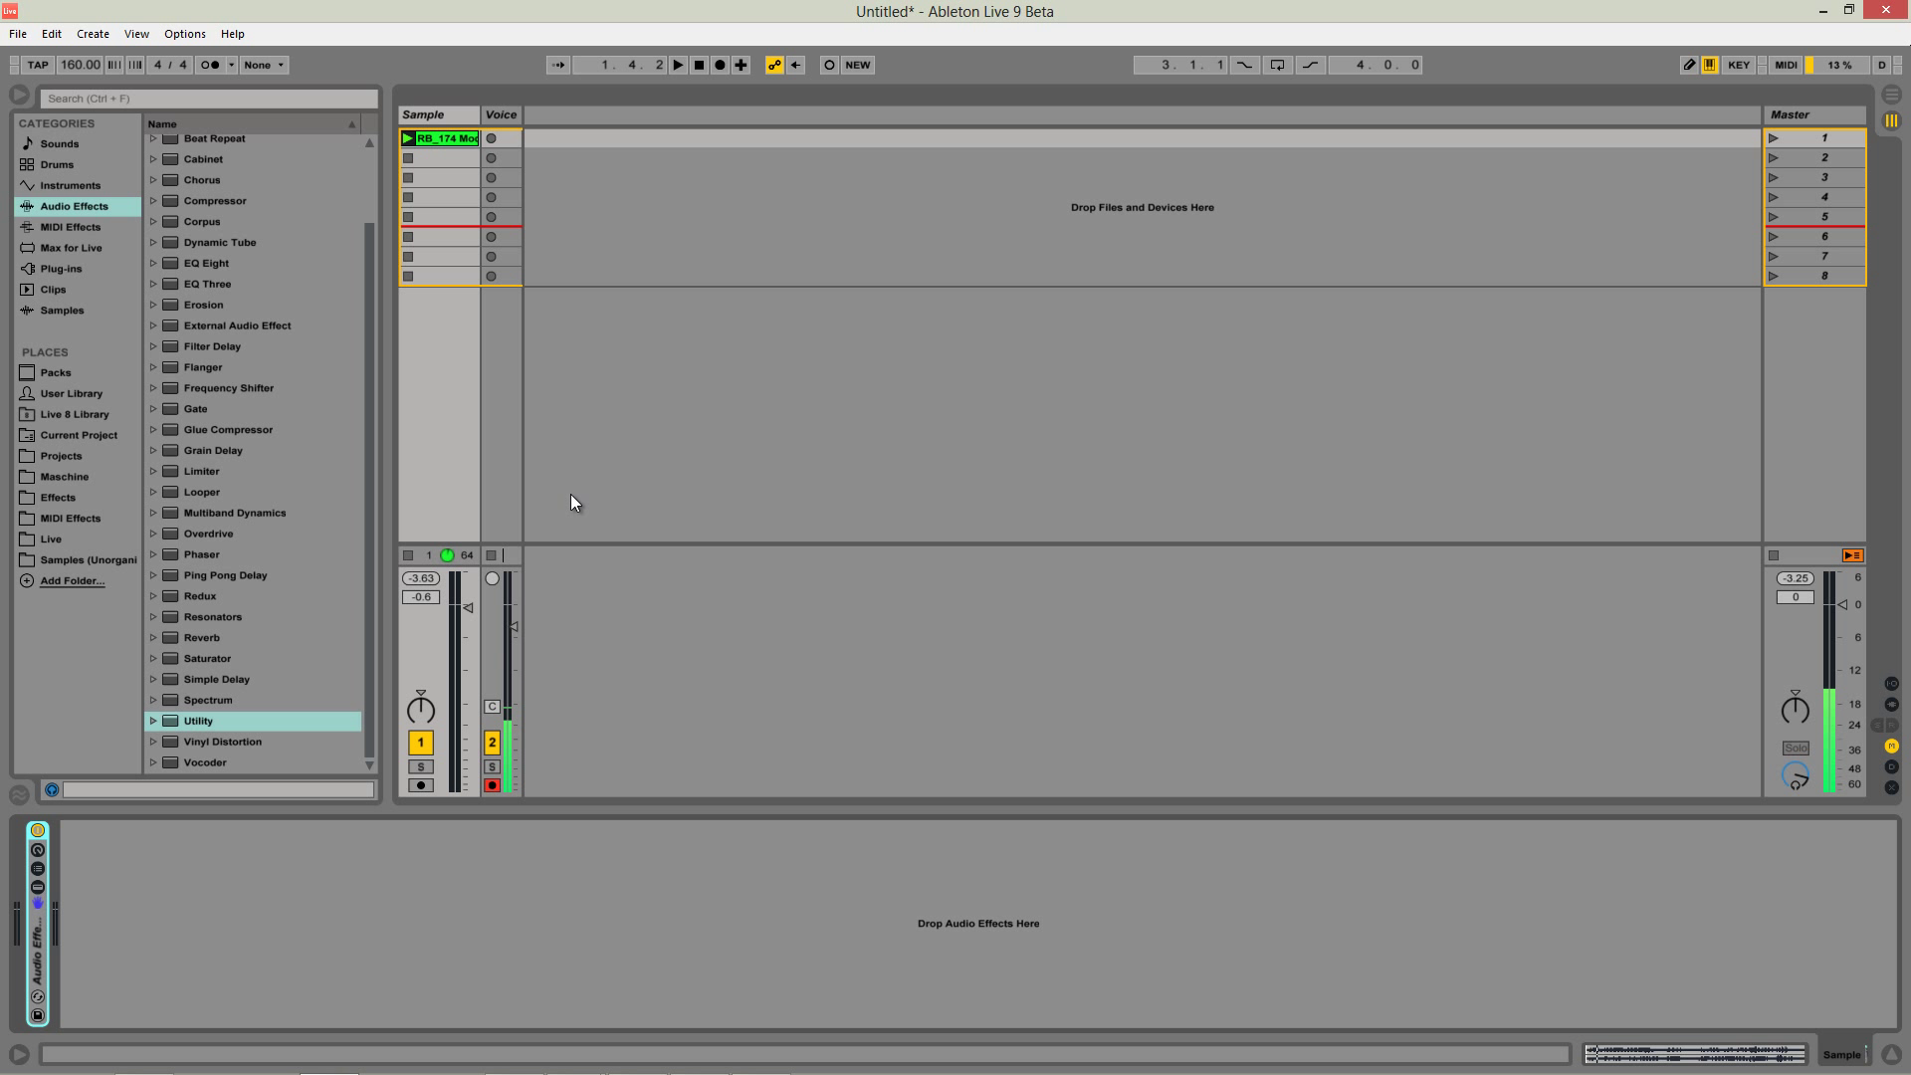
Add a new Utility after the folded rack and set its Width to 200 %
left_click(253, 642)
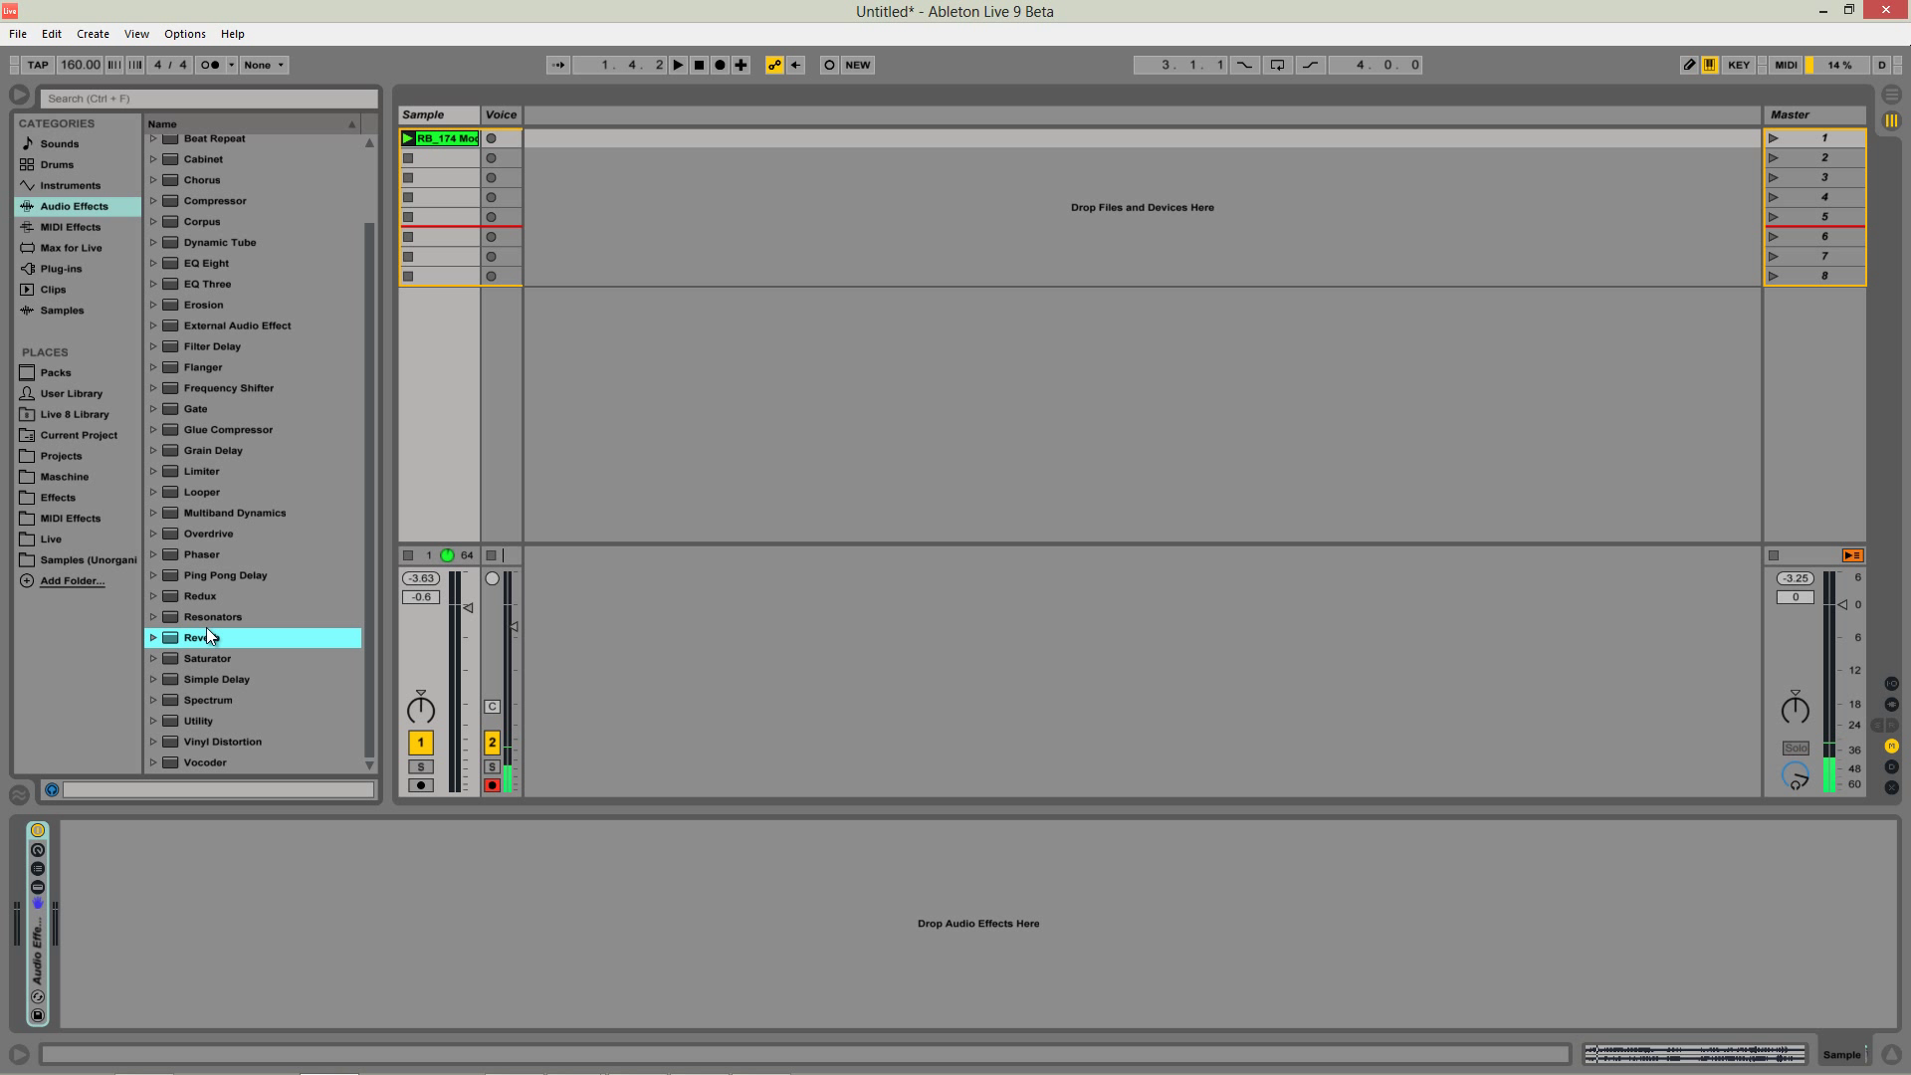
left_click(211, 620)
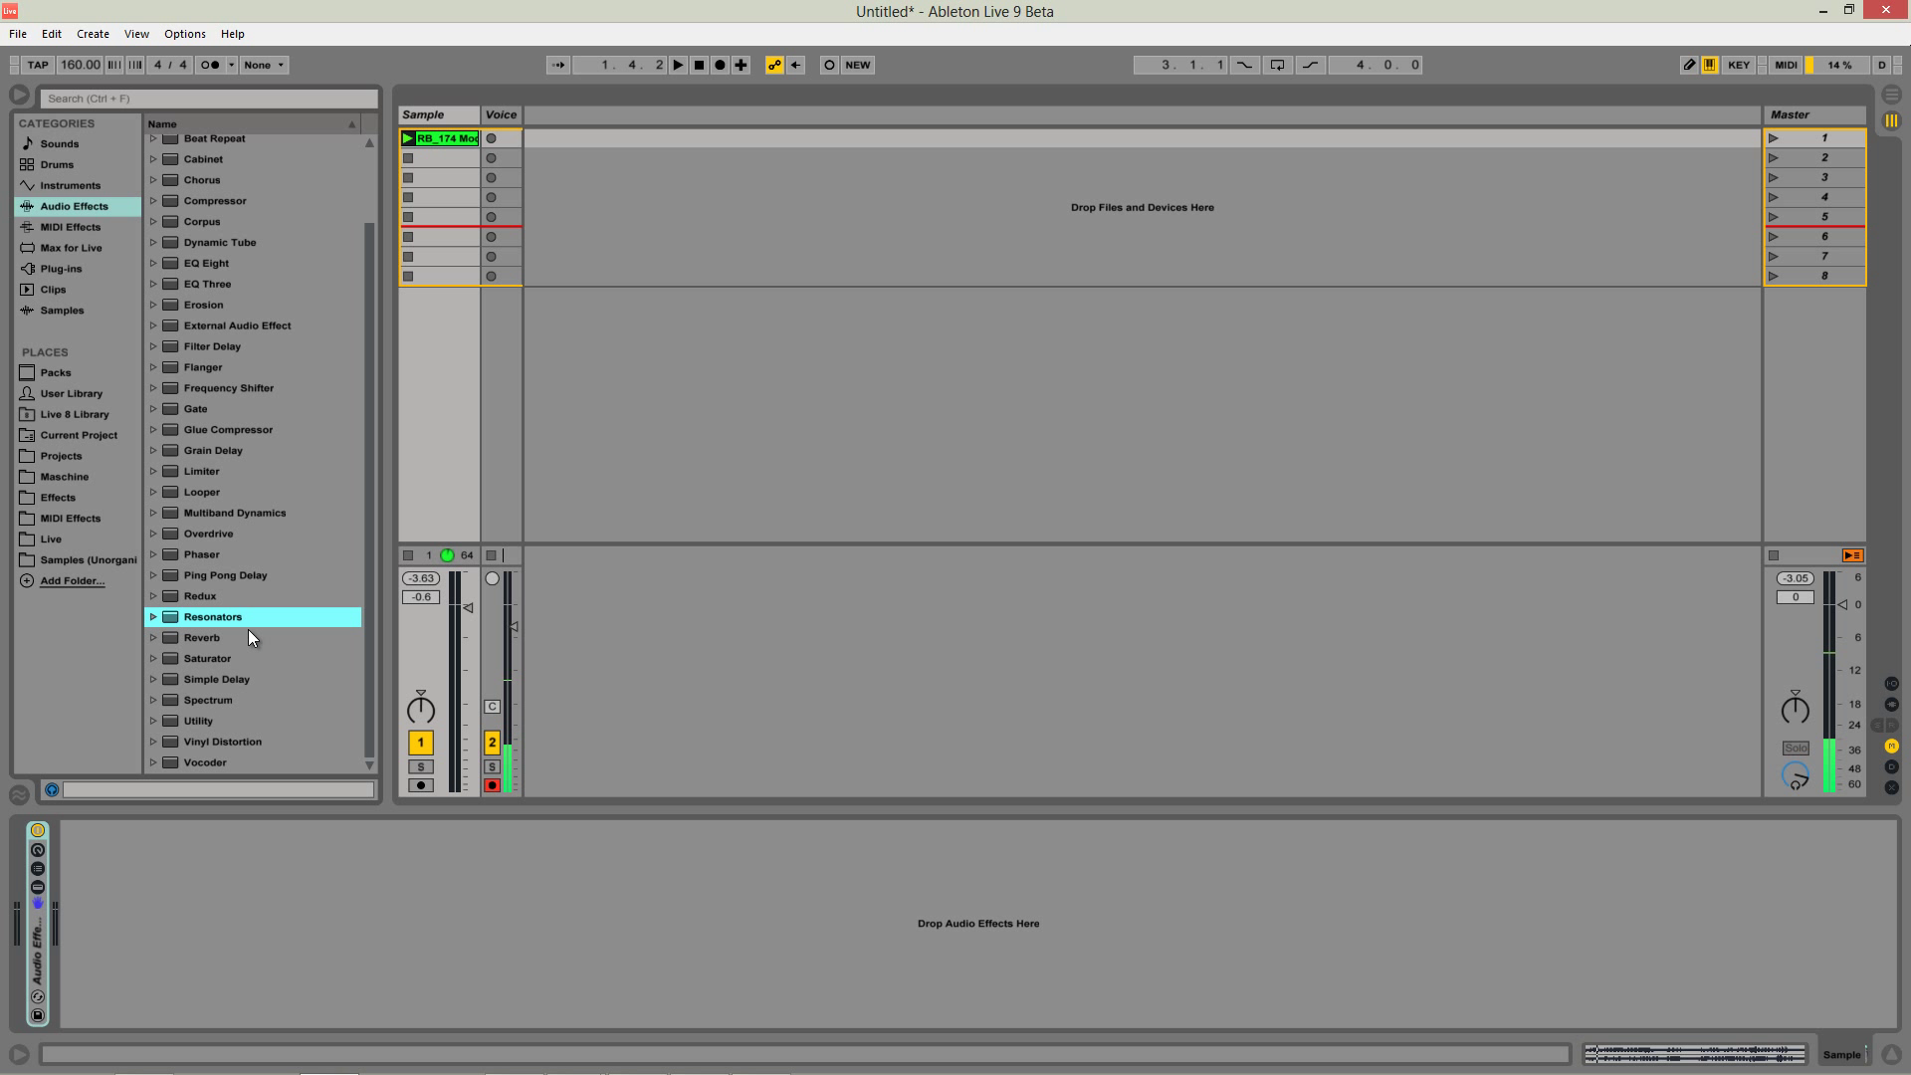
key("Down")
key("Down")
key("Down")
key("Down")
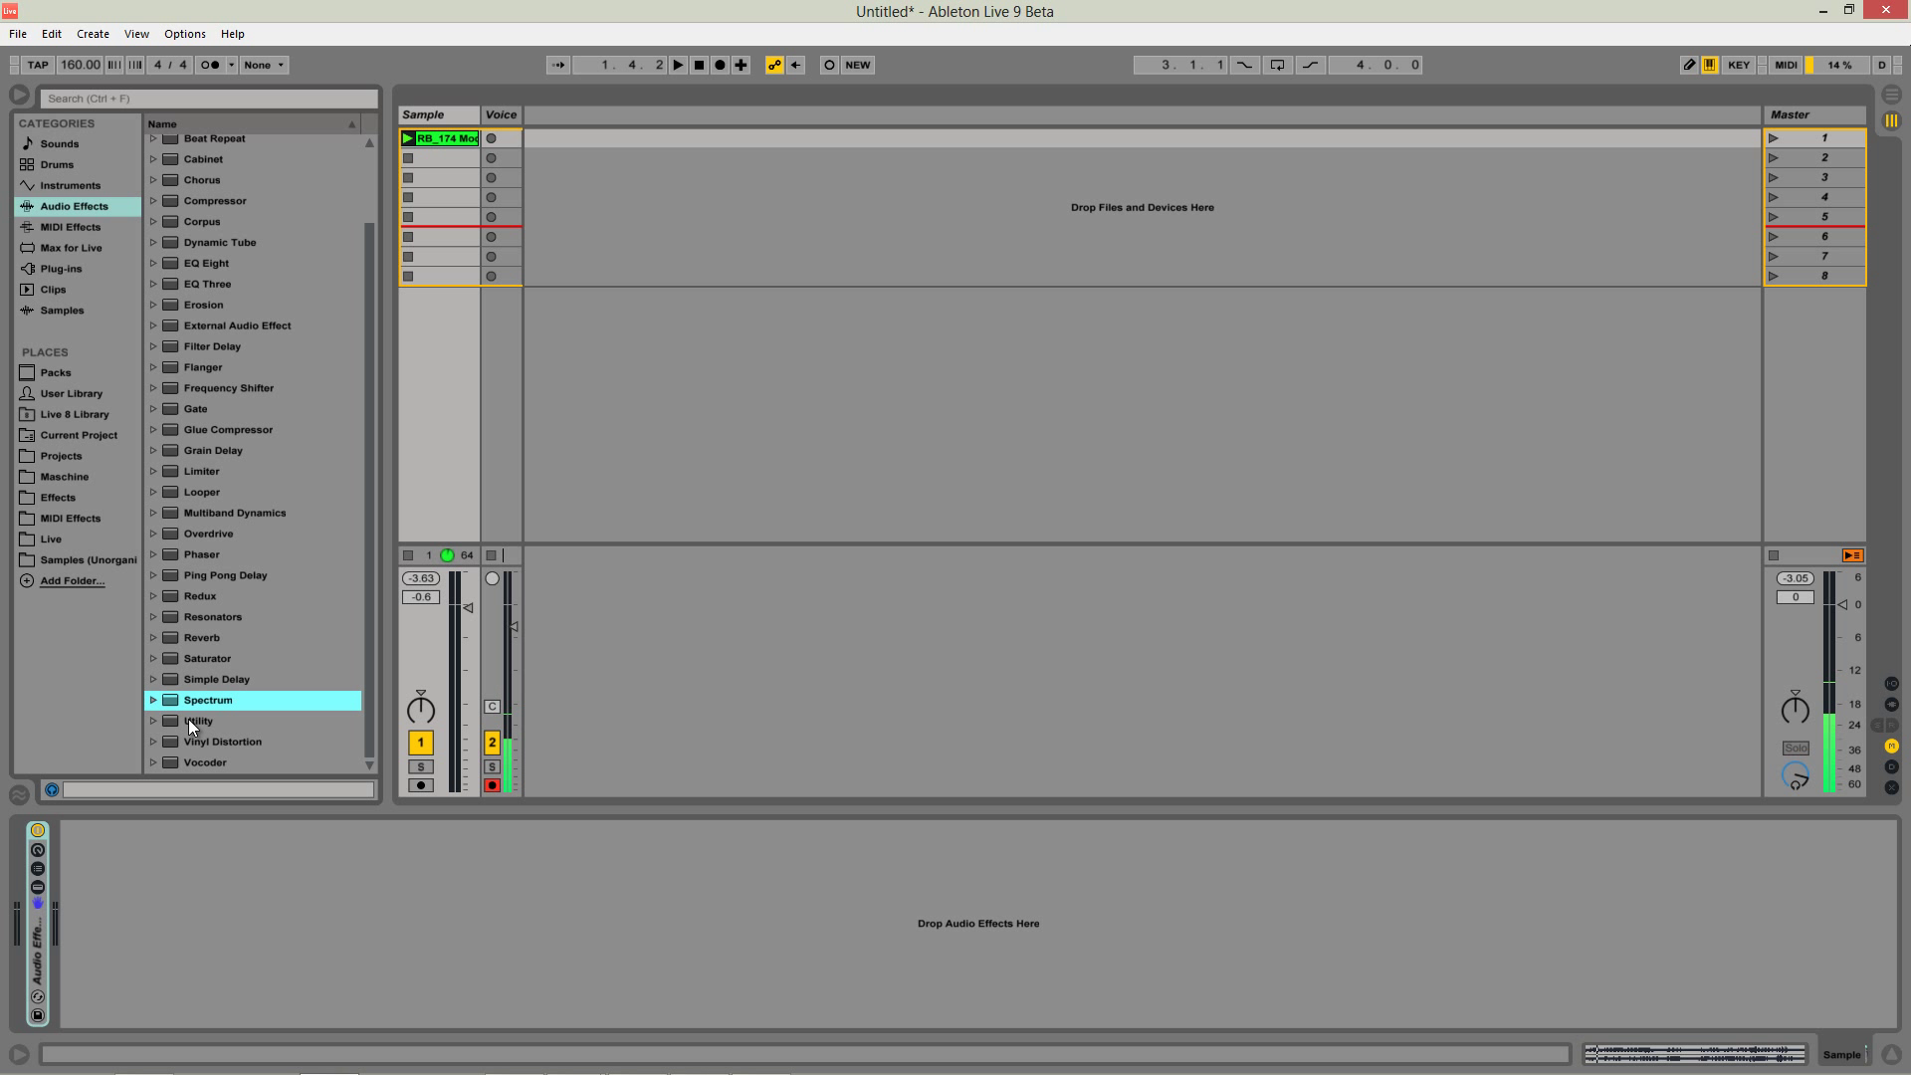
left_click_drag(190, 719, 527, 957)
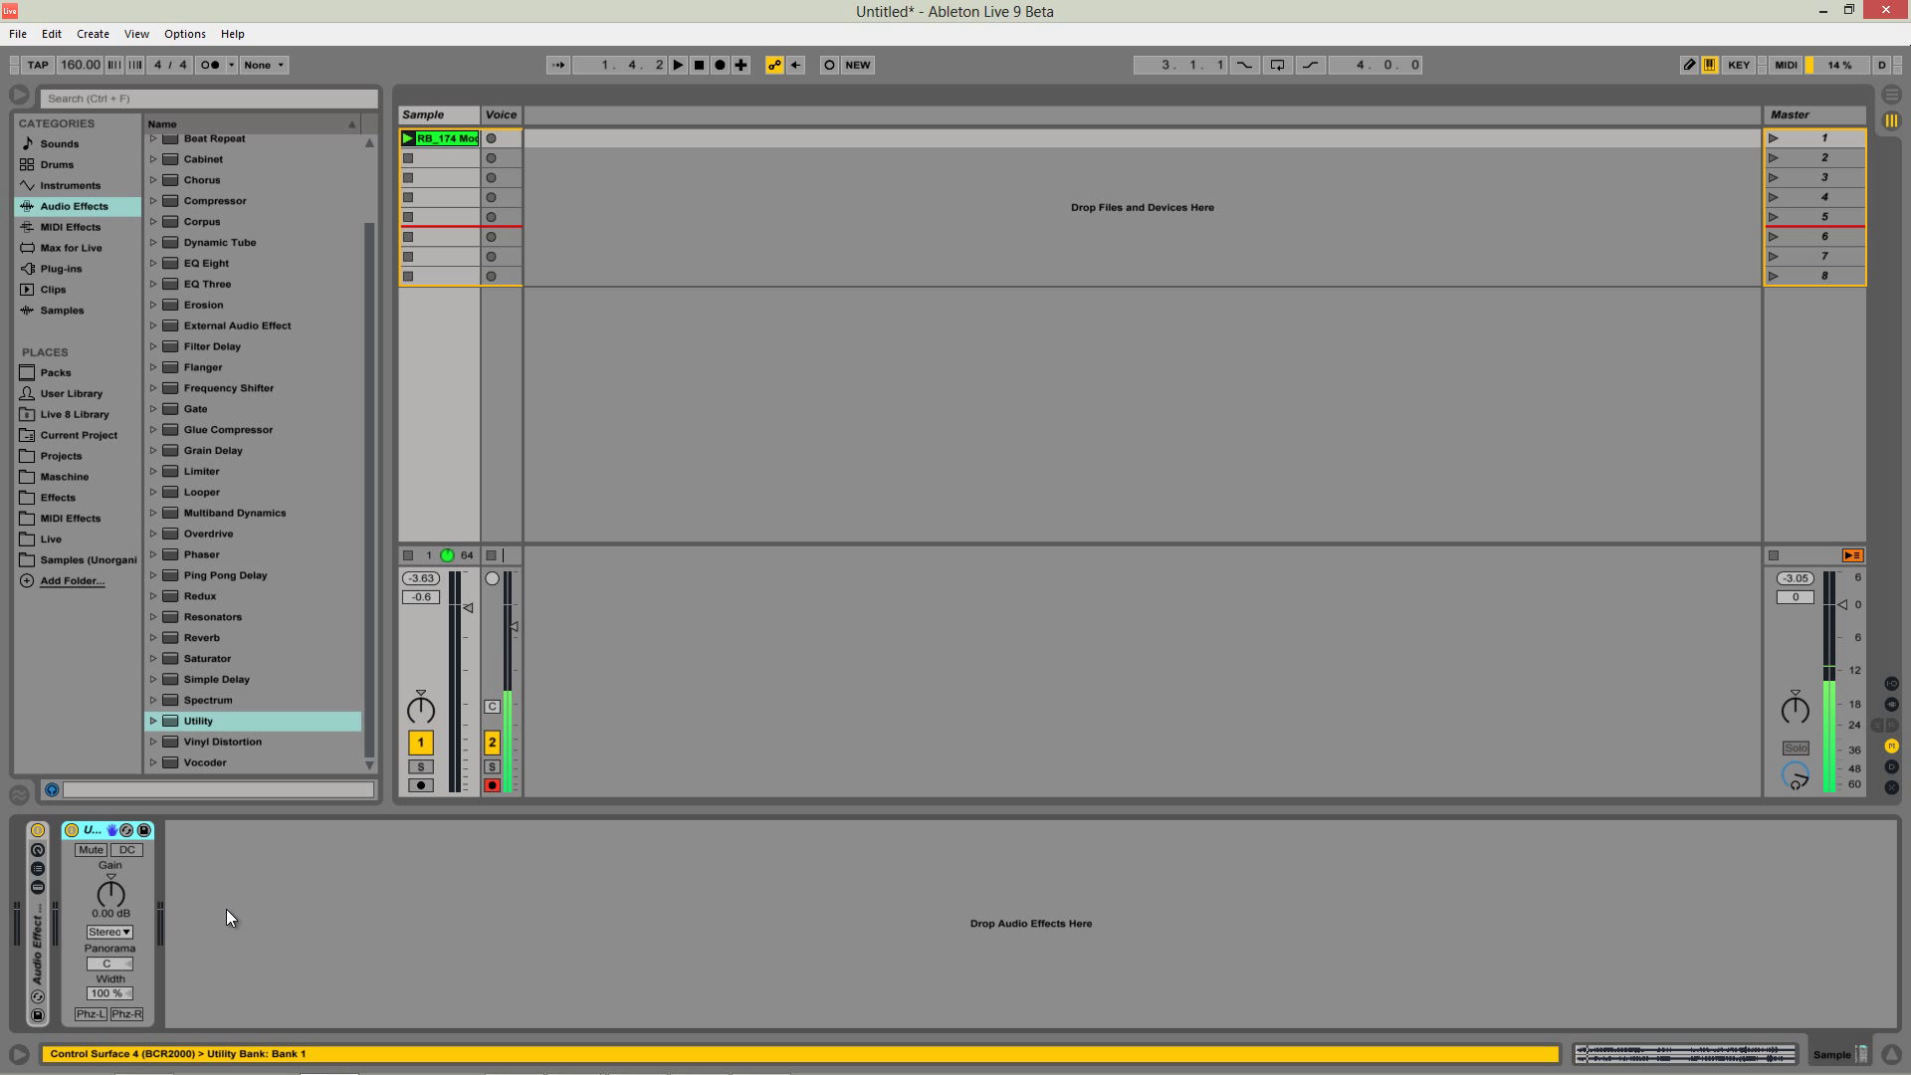
left_click_drag(103, 990, 171, 893)
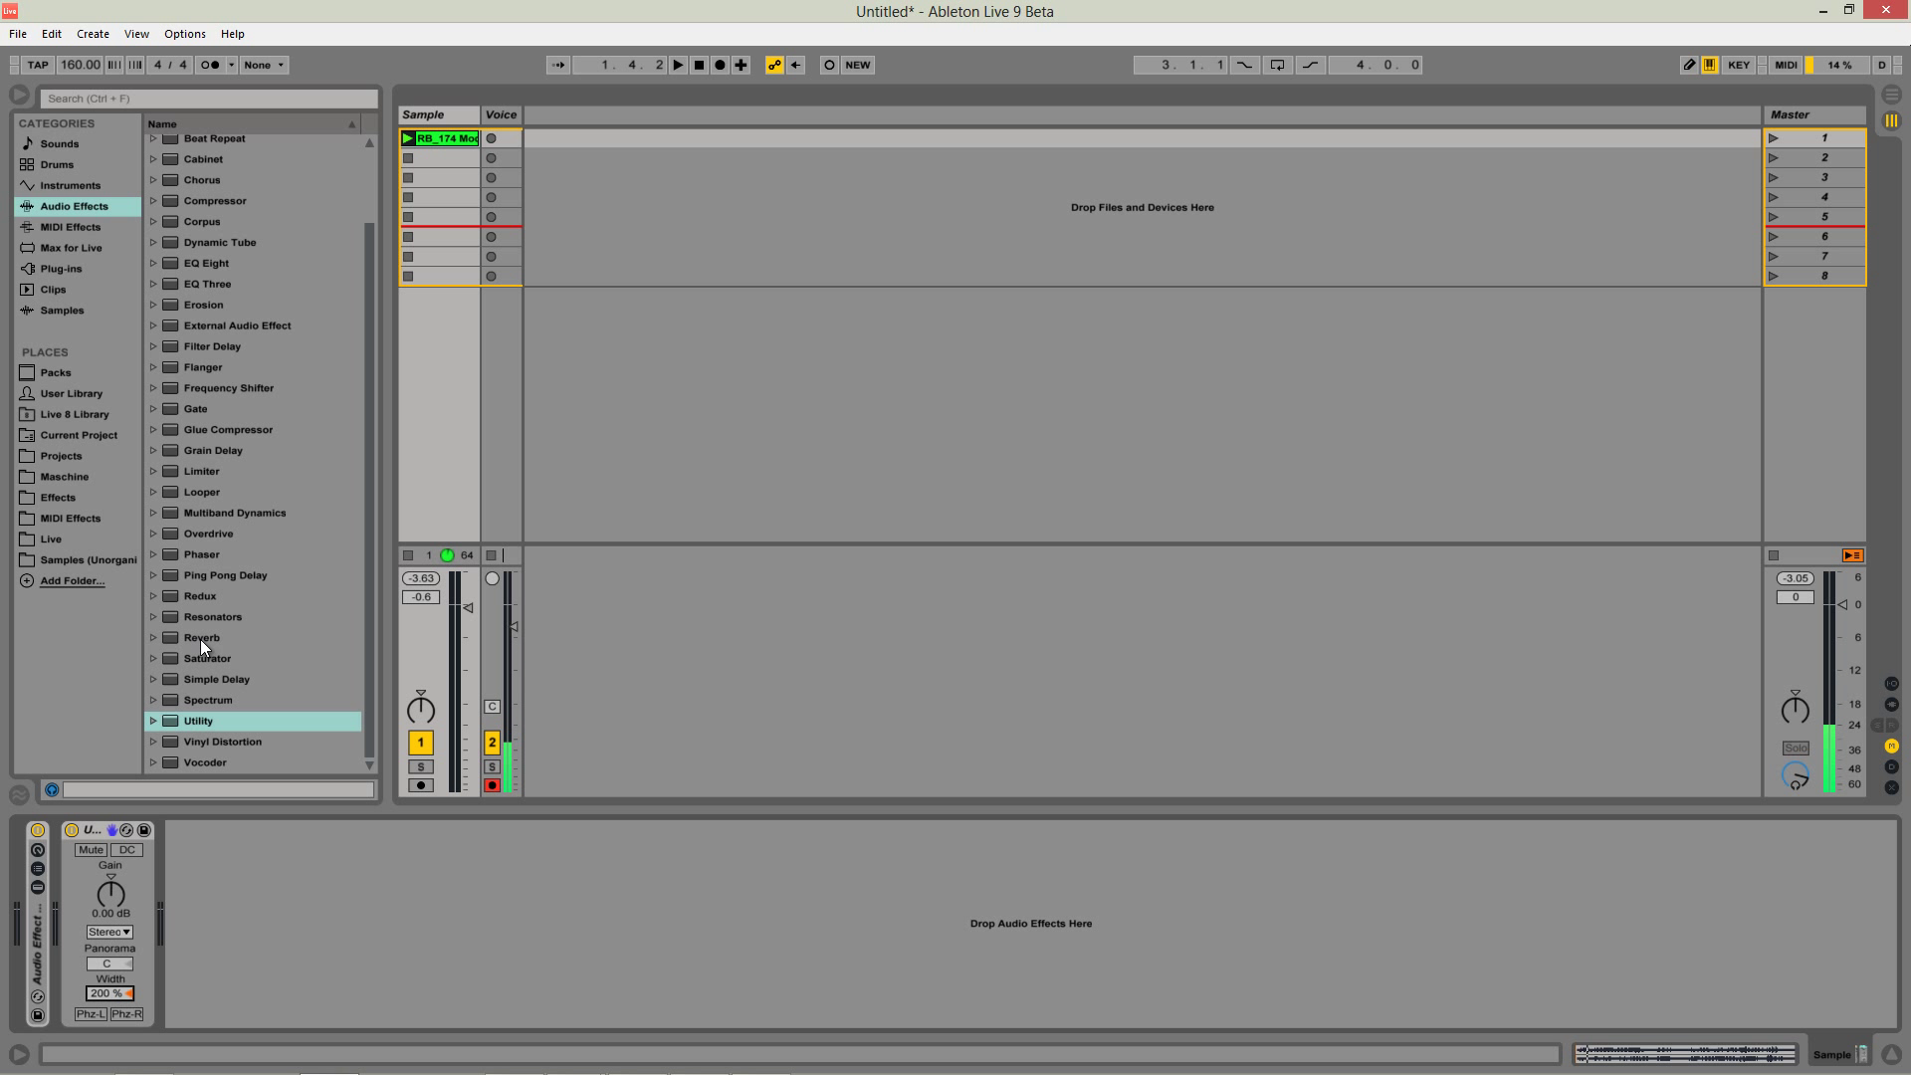
Insert a Reverb between the rack and the Utility, and audition the clip with the Utility switched off
left_click_drag(205, 635, 85, 921)
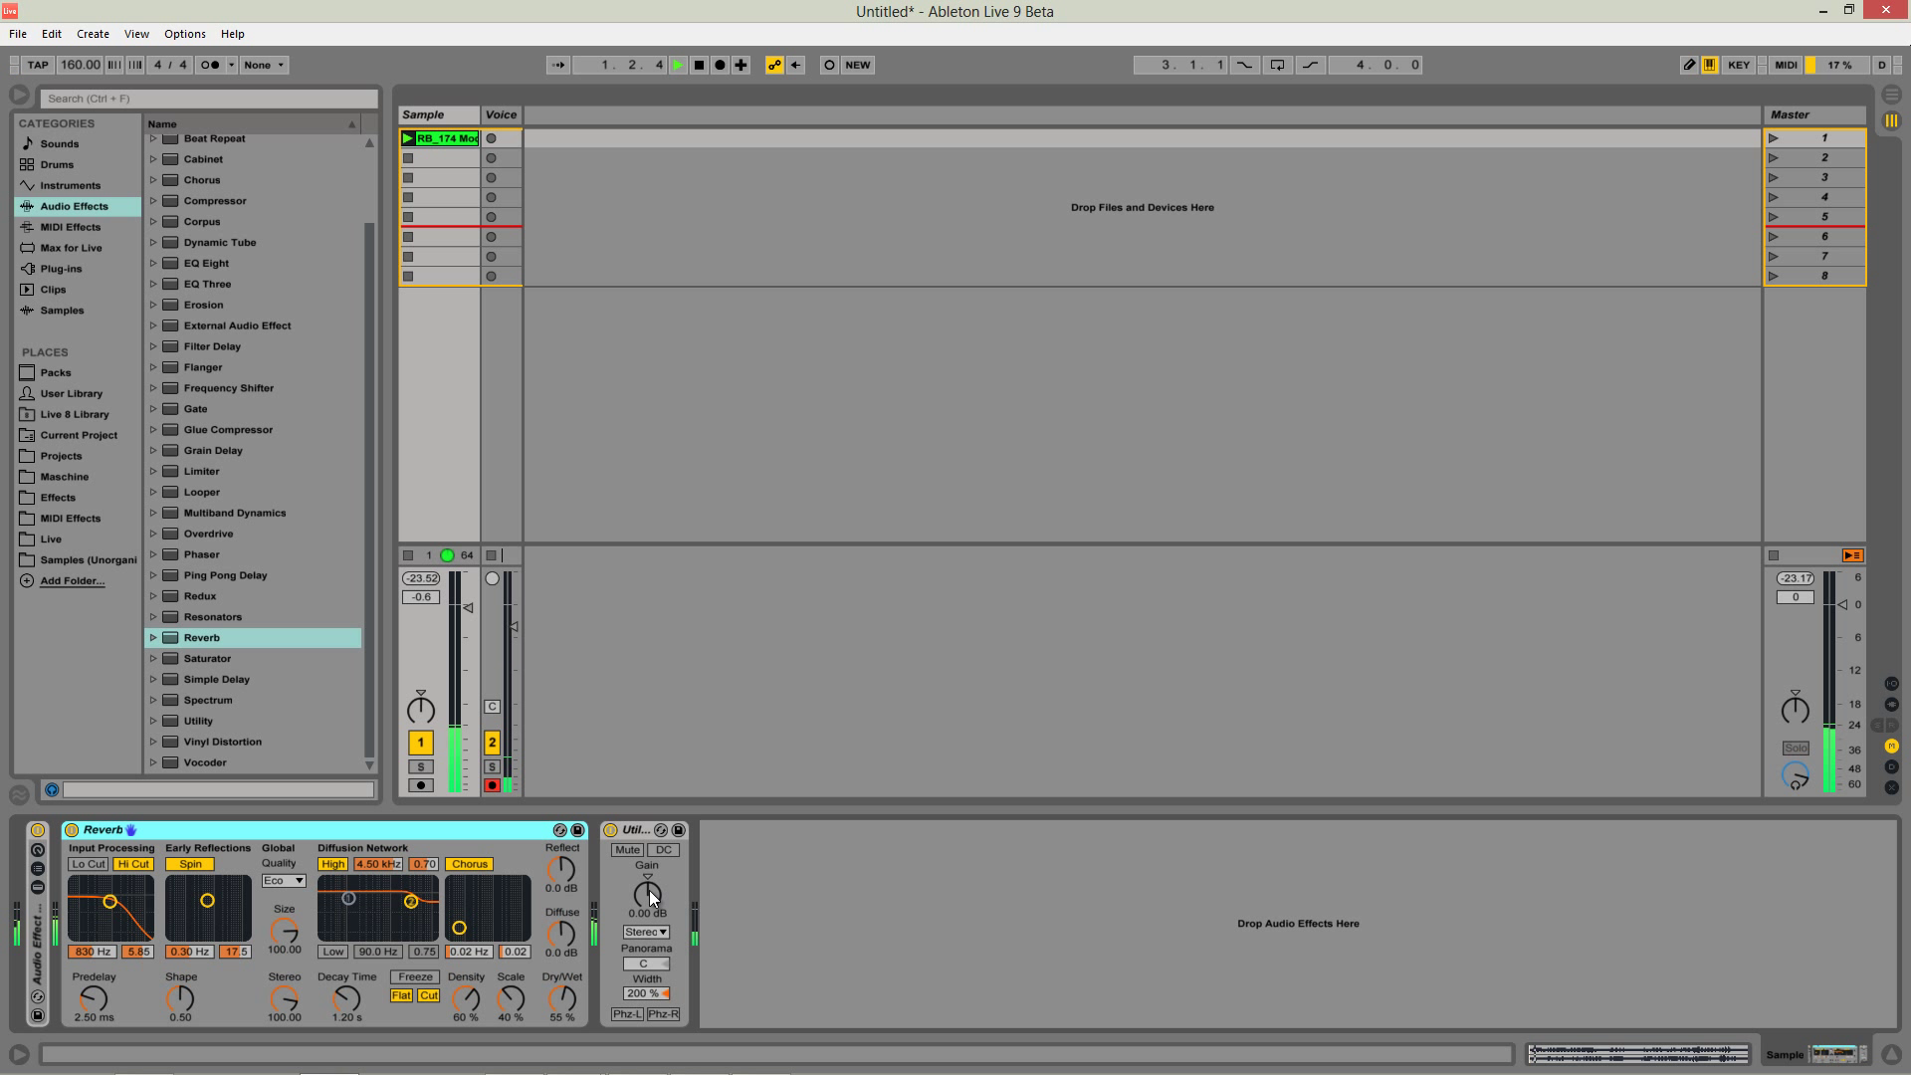
left_click(611, 831)
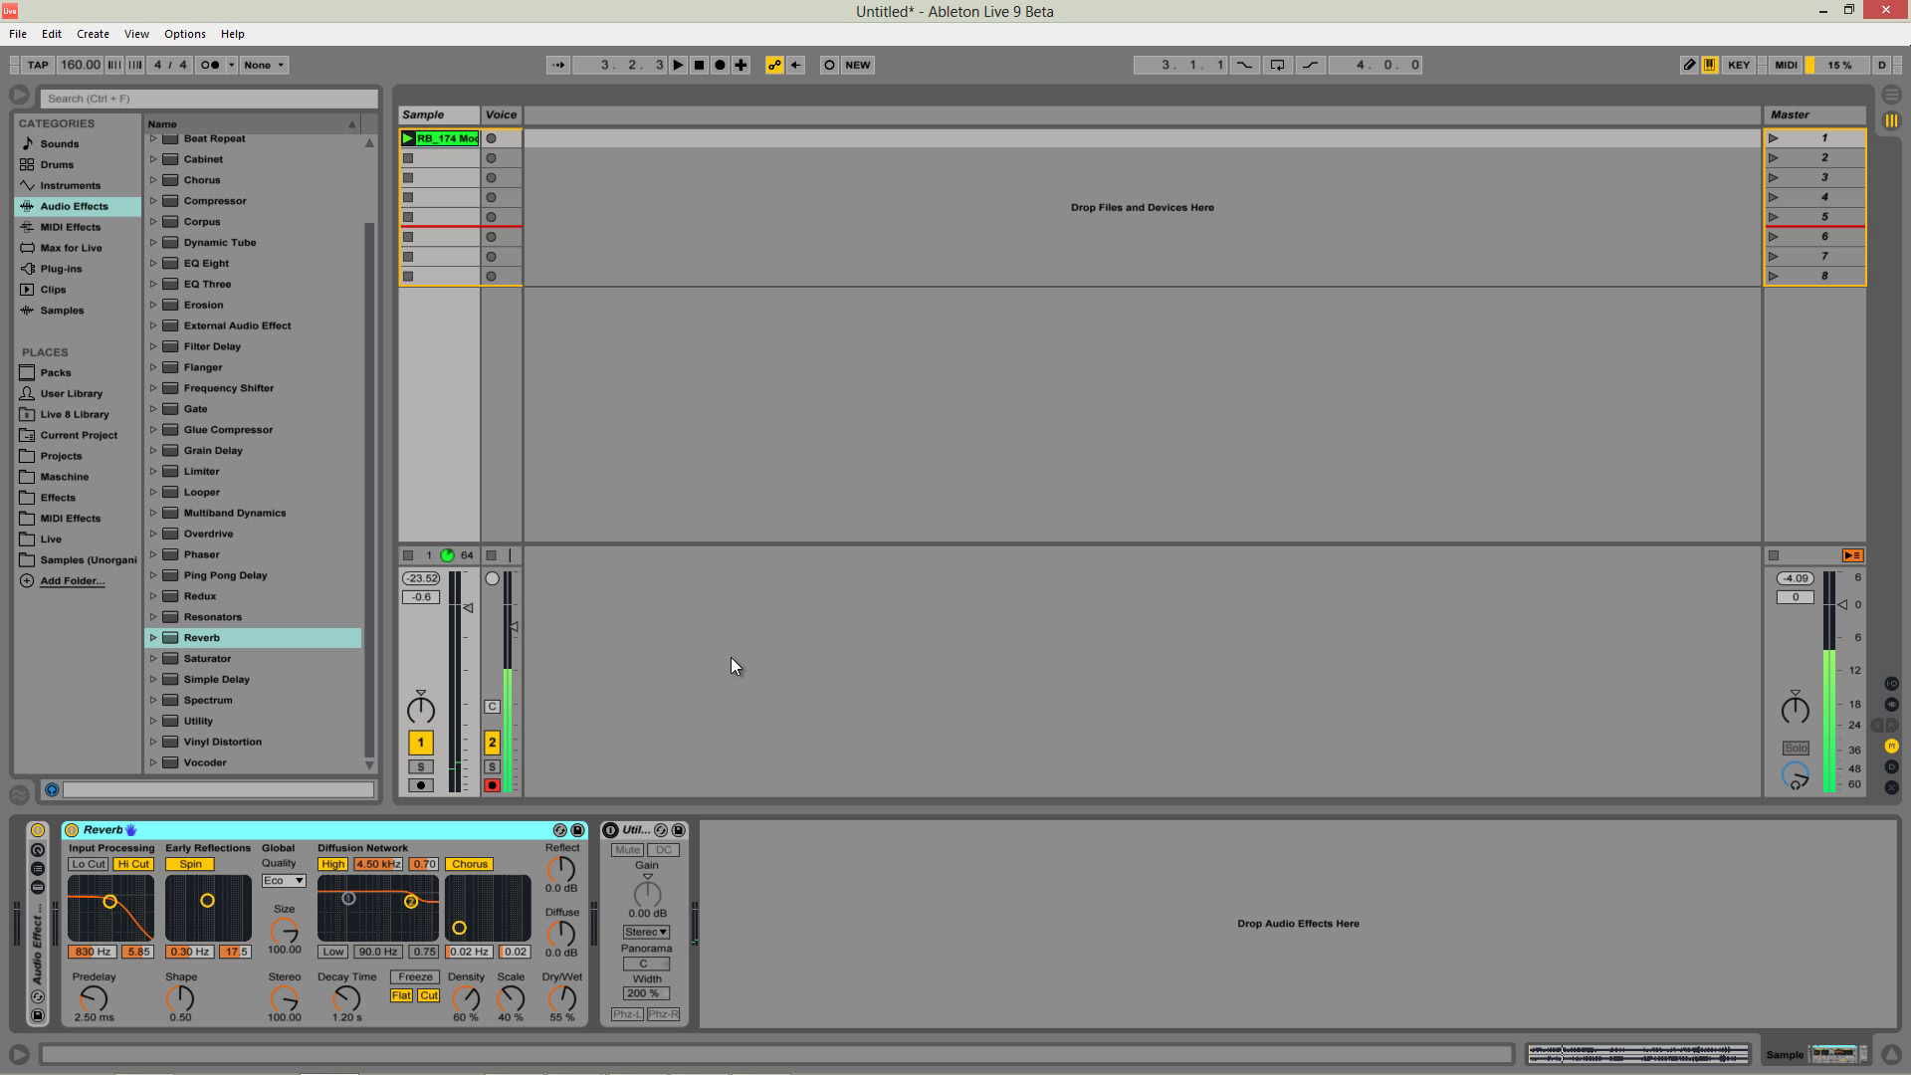
key("space")
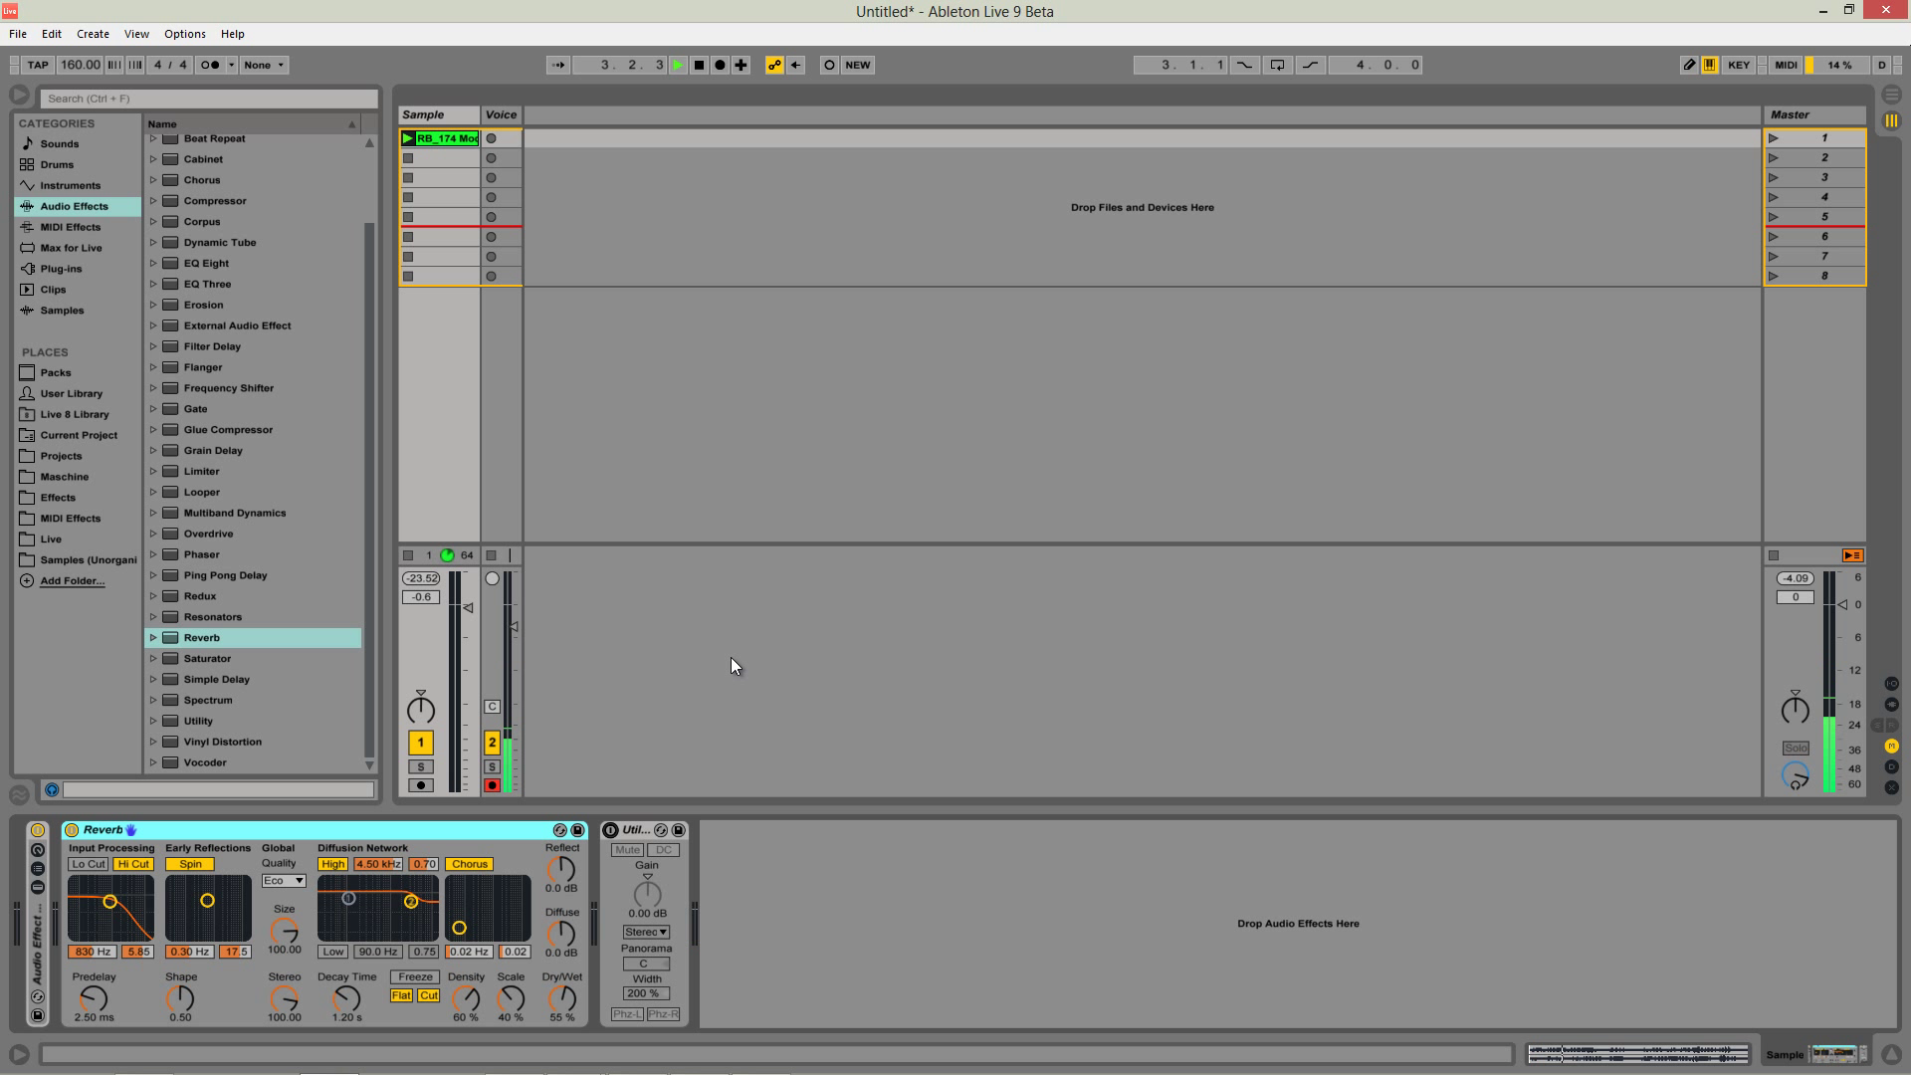
left_click(611, 831)
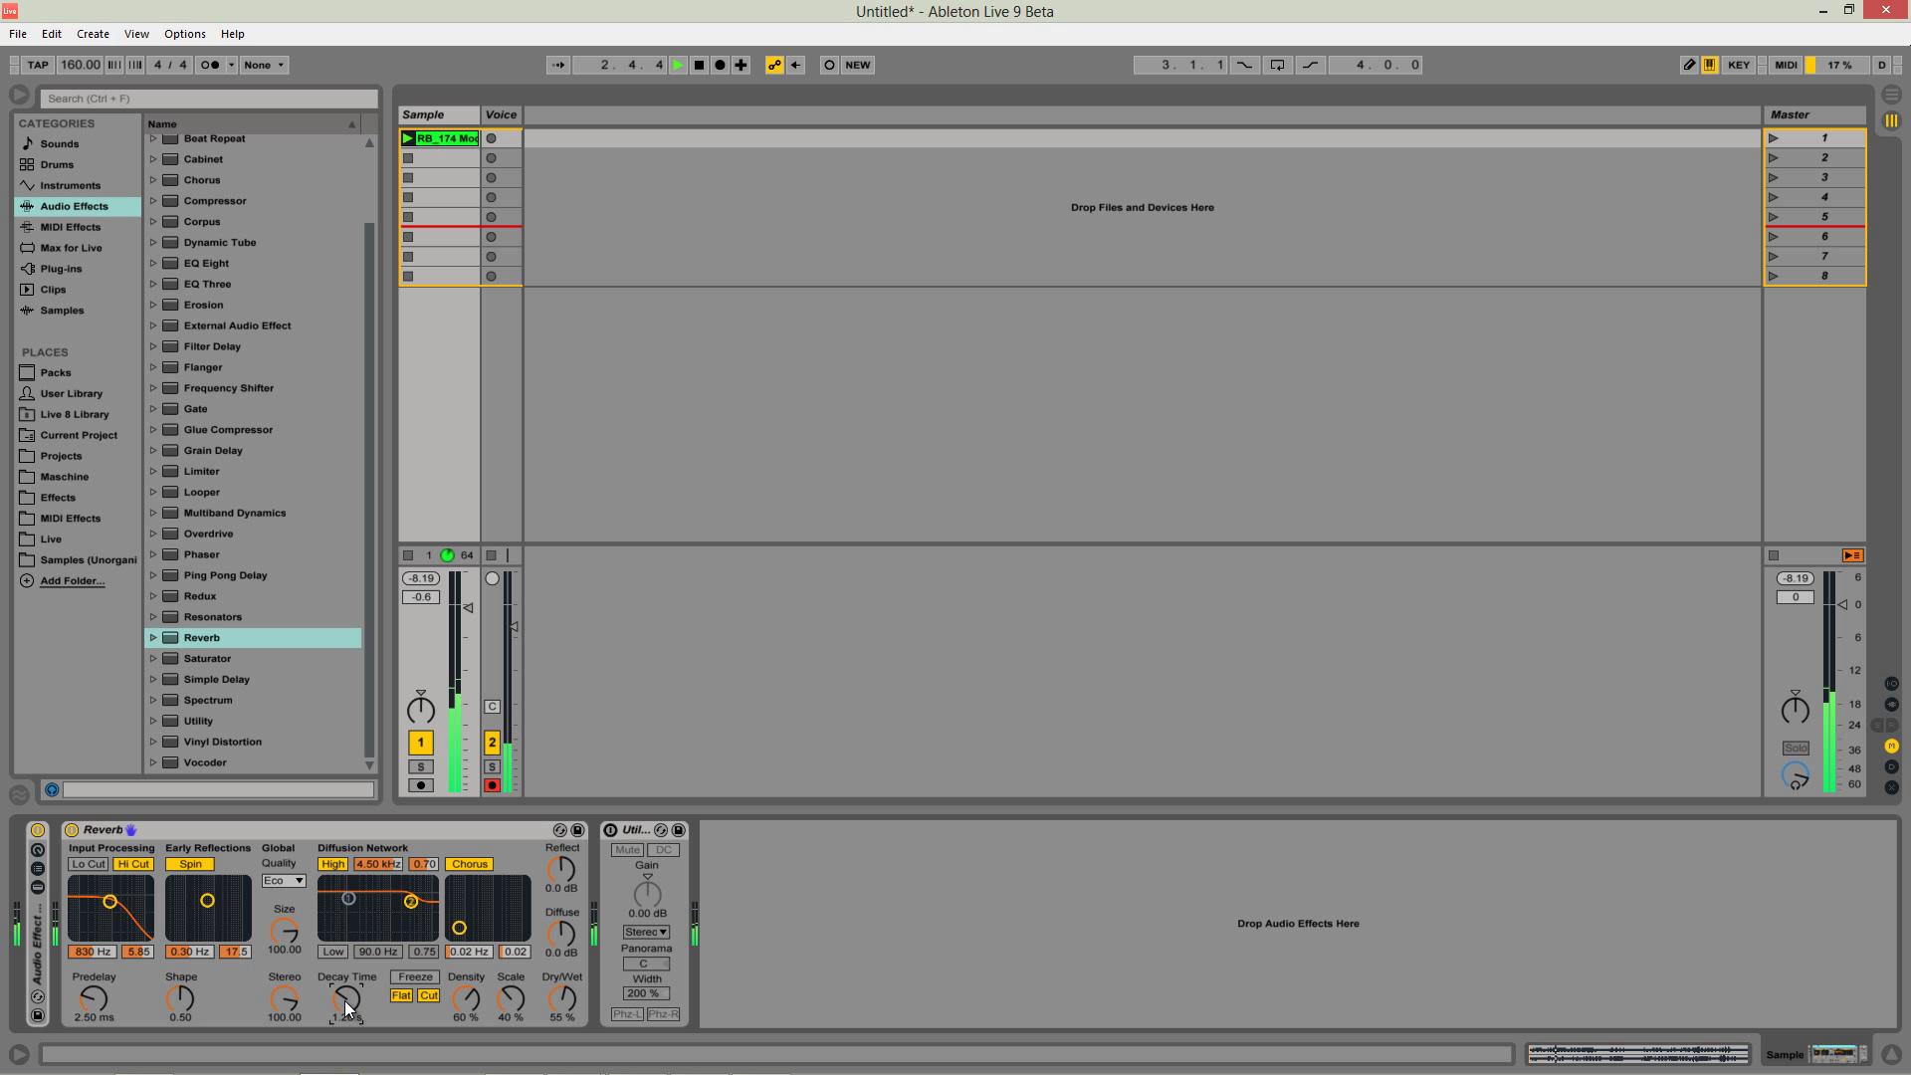
Set the Reverb's Decay Time to 452 ms, turn off Hi Cut, Spin, High and Chorus, and set Quality to High
left_click_drag(346, 1002, 348, 1034)
left_click(130, 865)
left_click(189, 864)
left_click(334, 865)
left_click(468, 864)
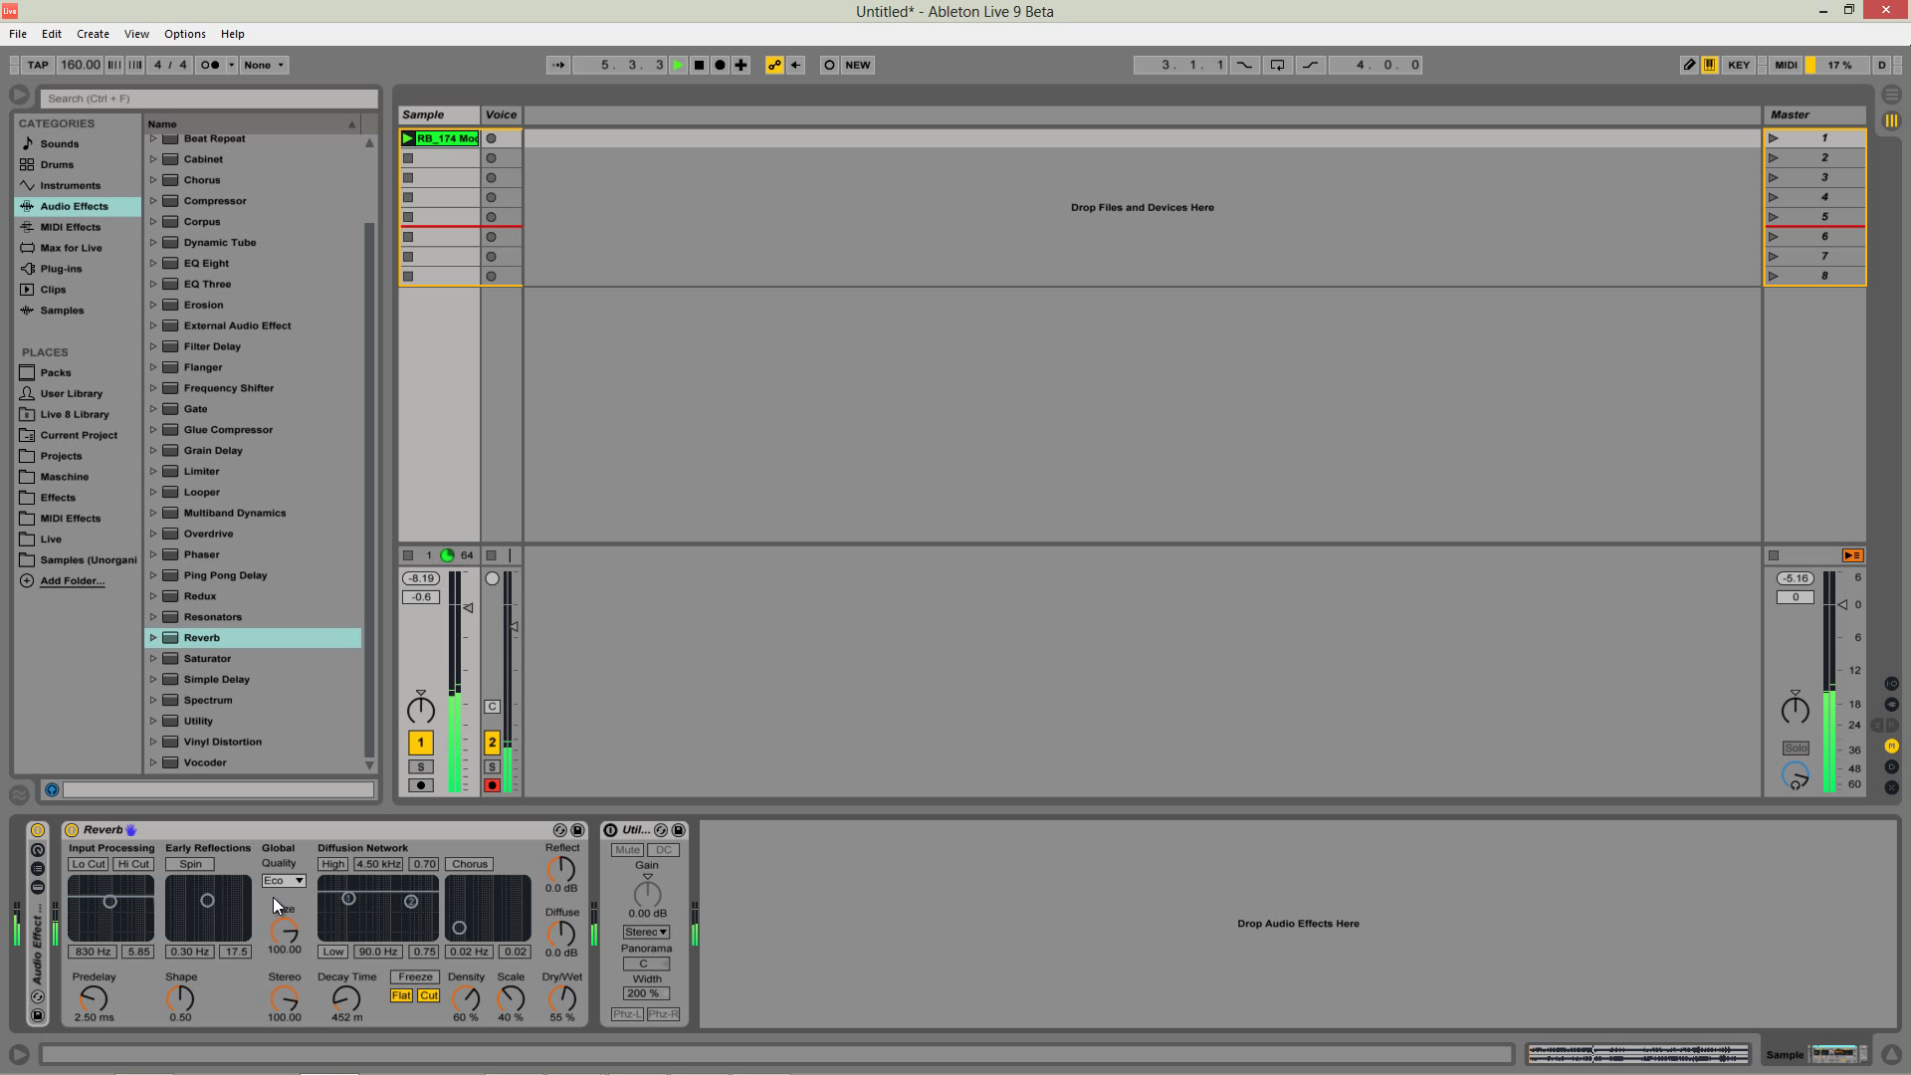
left_click(283, 882)
left_click(291, 930)
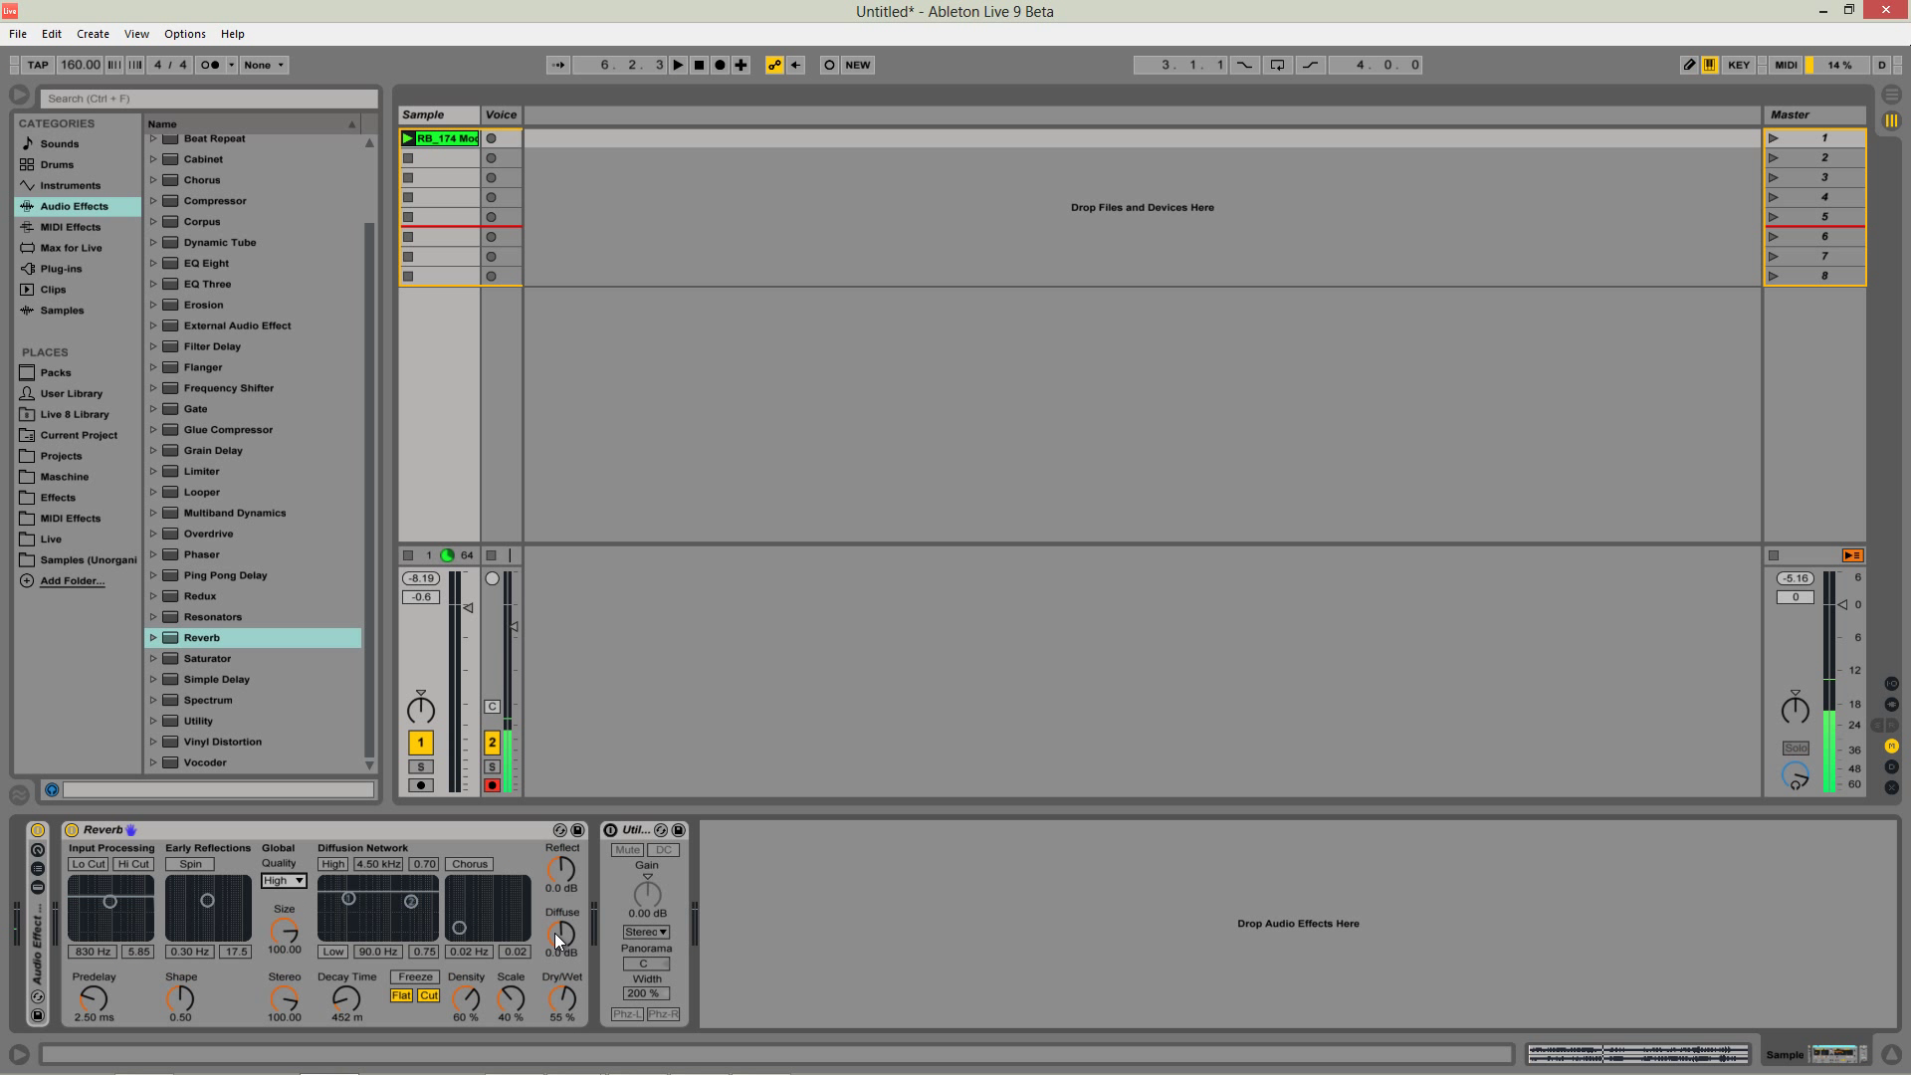
Audition the reverb with the Utility switched back on, and delete the Reverb
key("space")
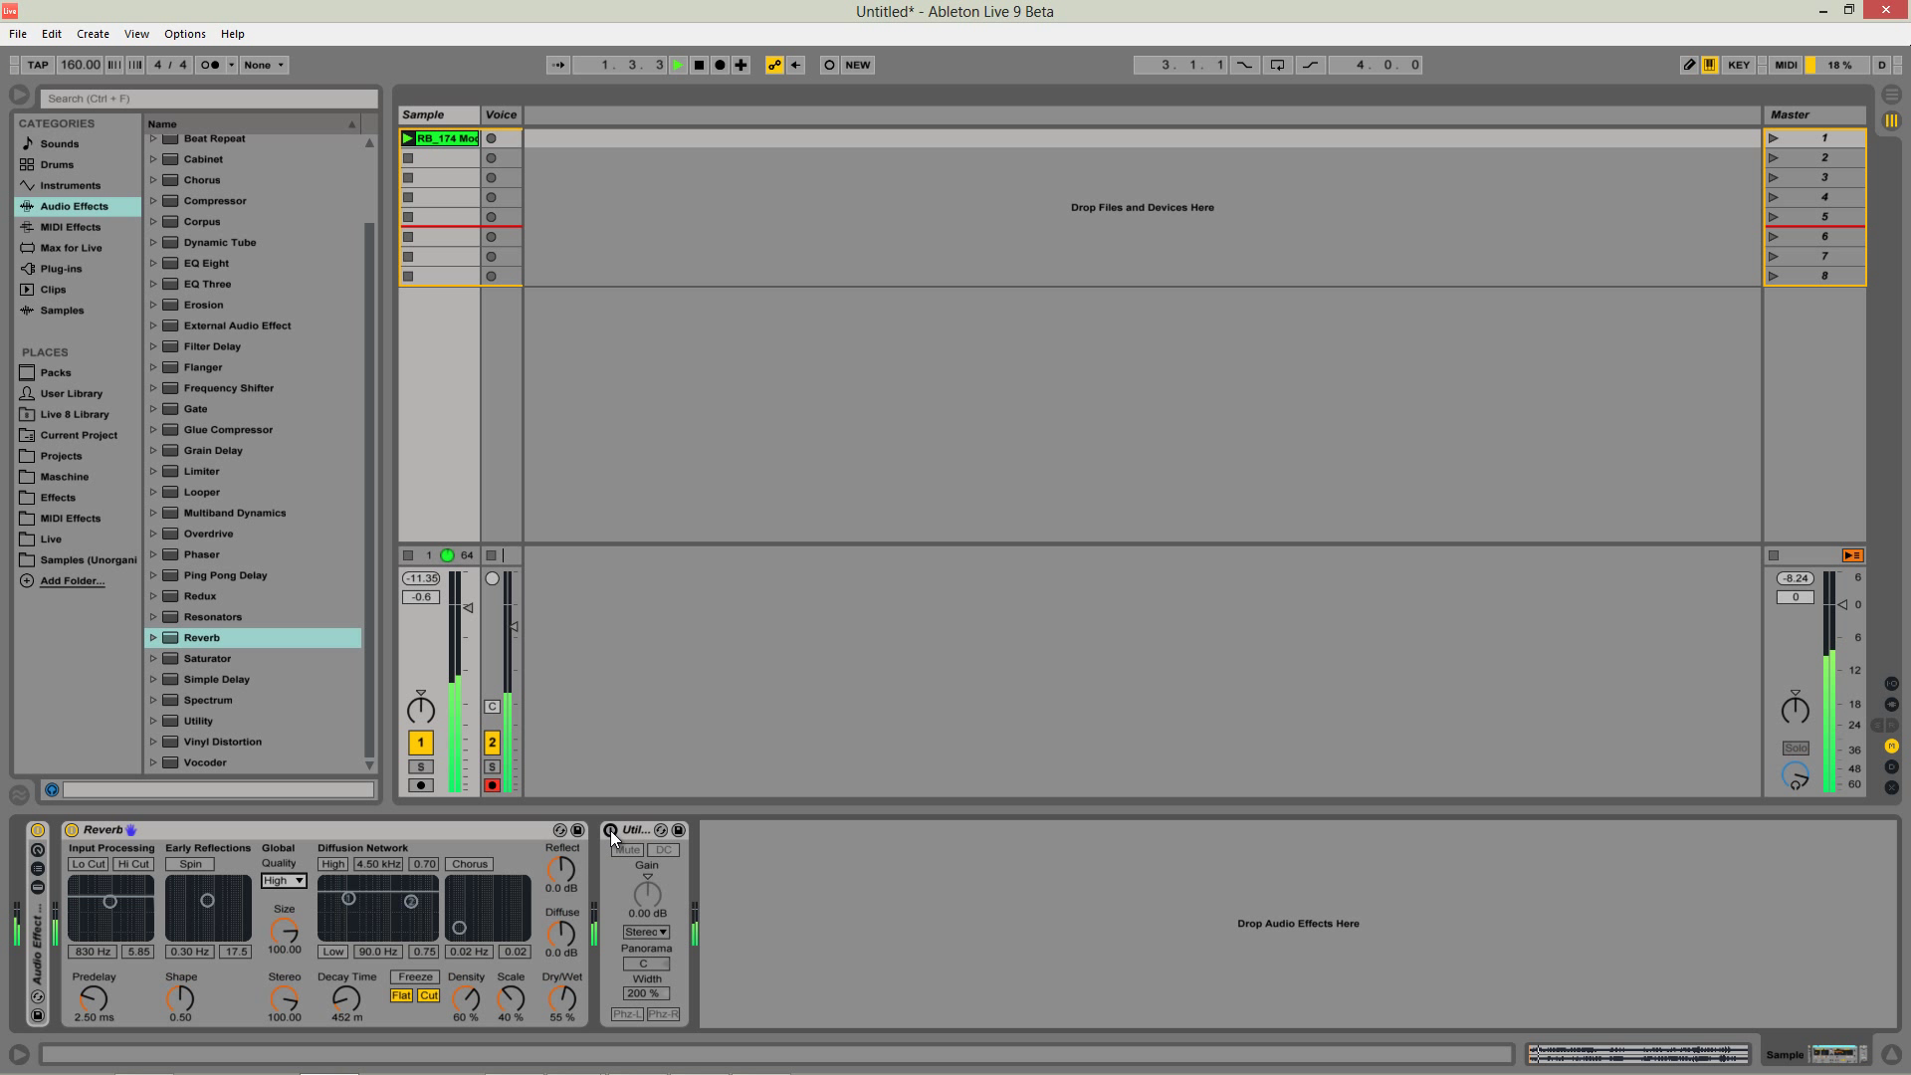
left_click(610, 831)
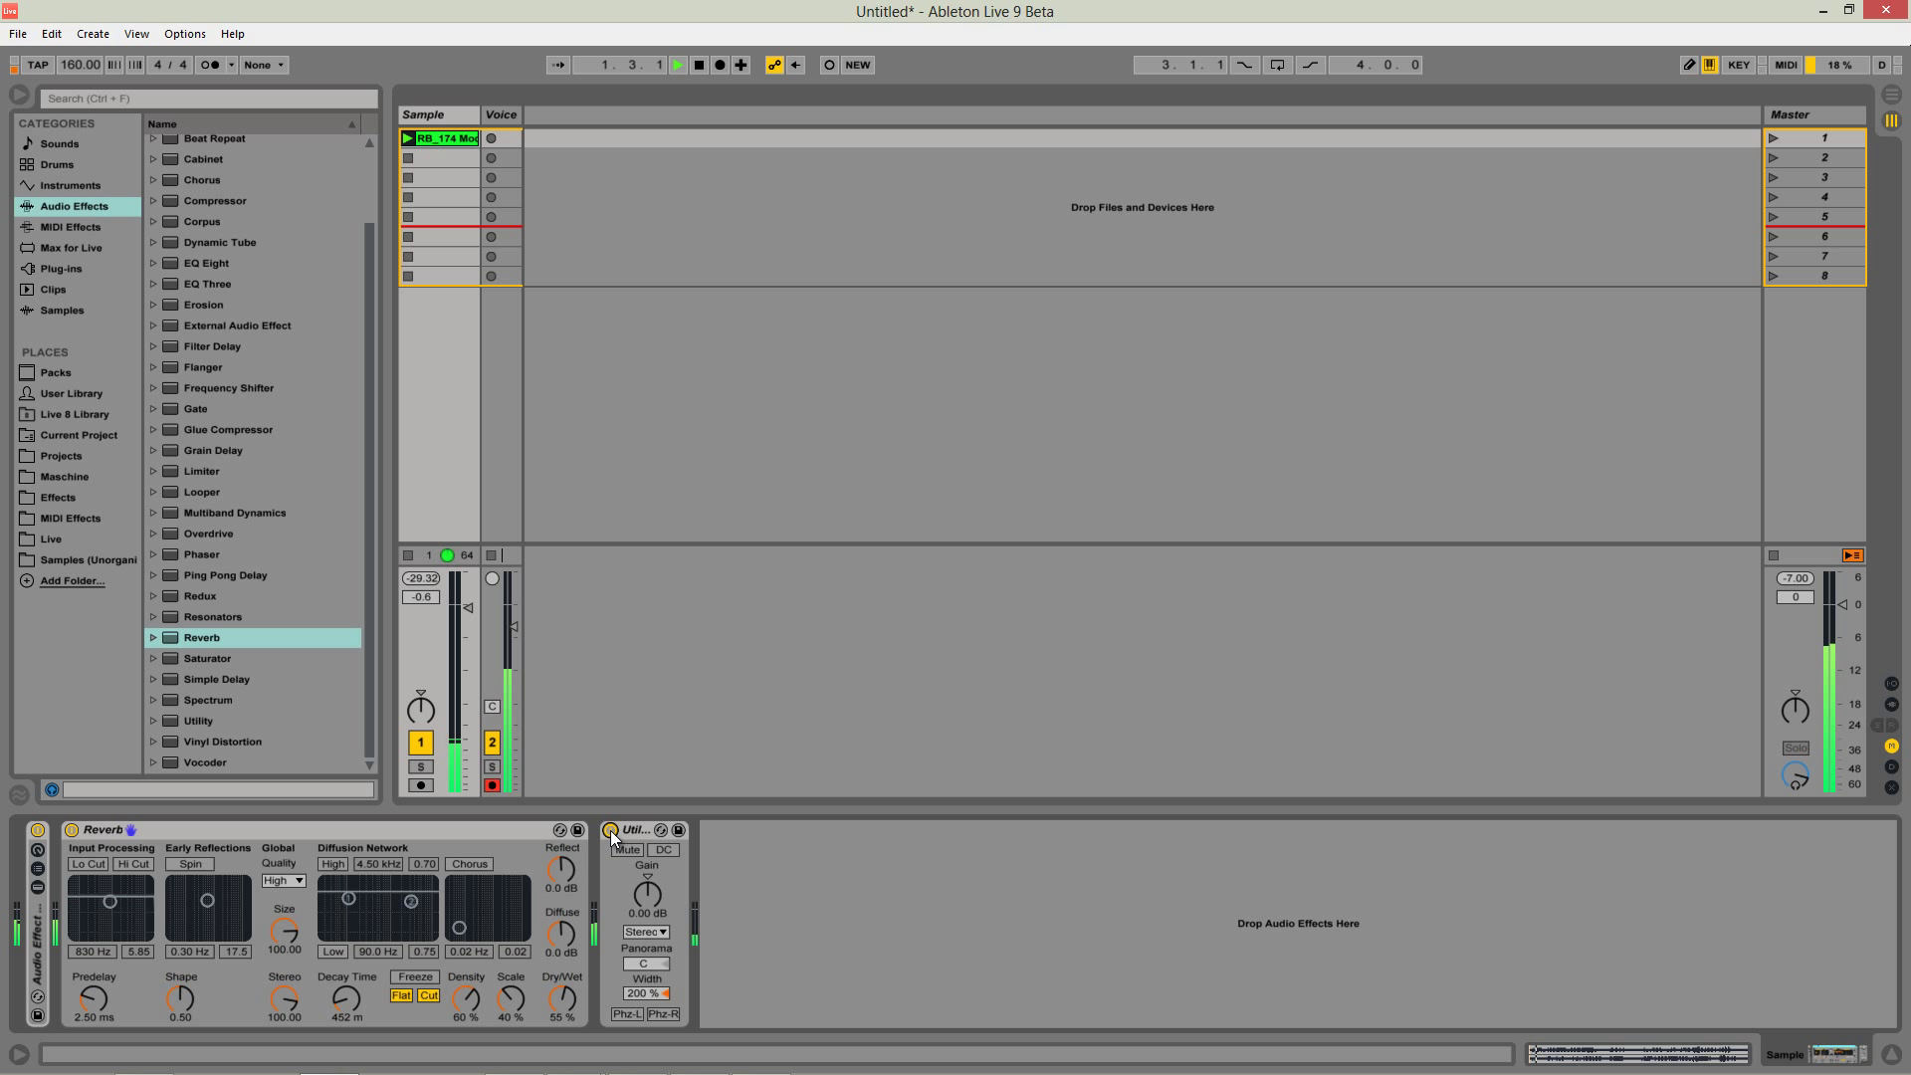
left_click(184, 830)
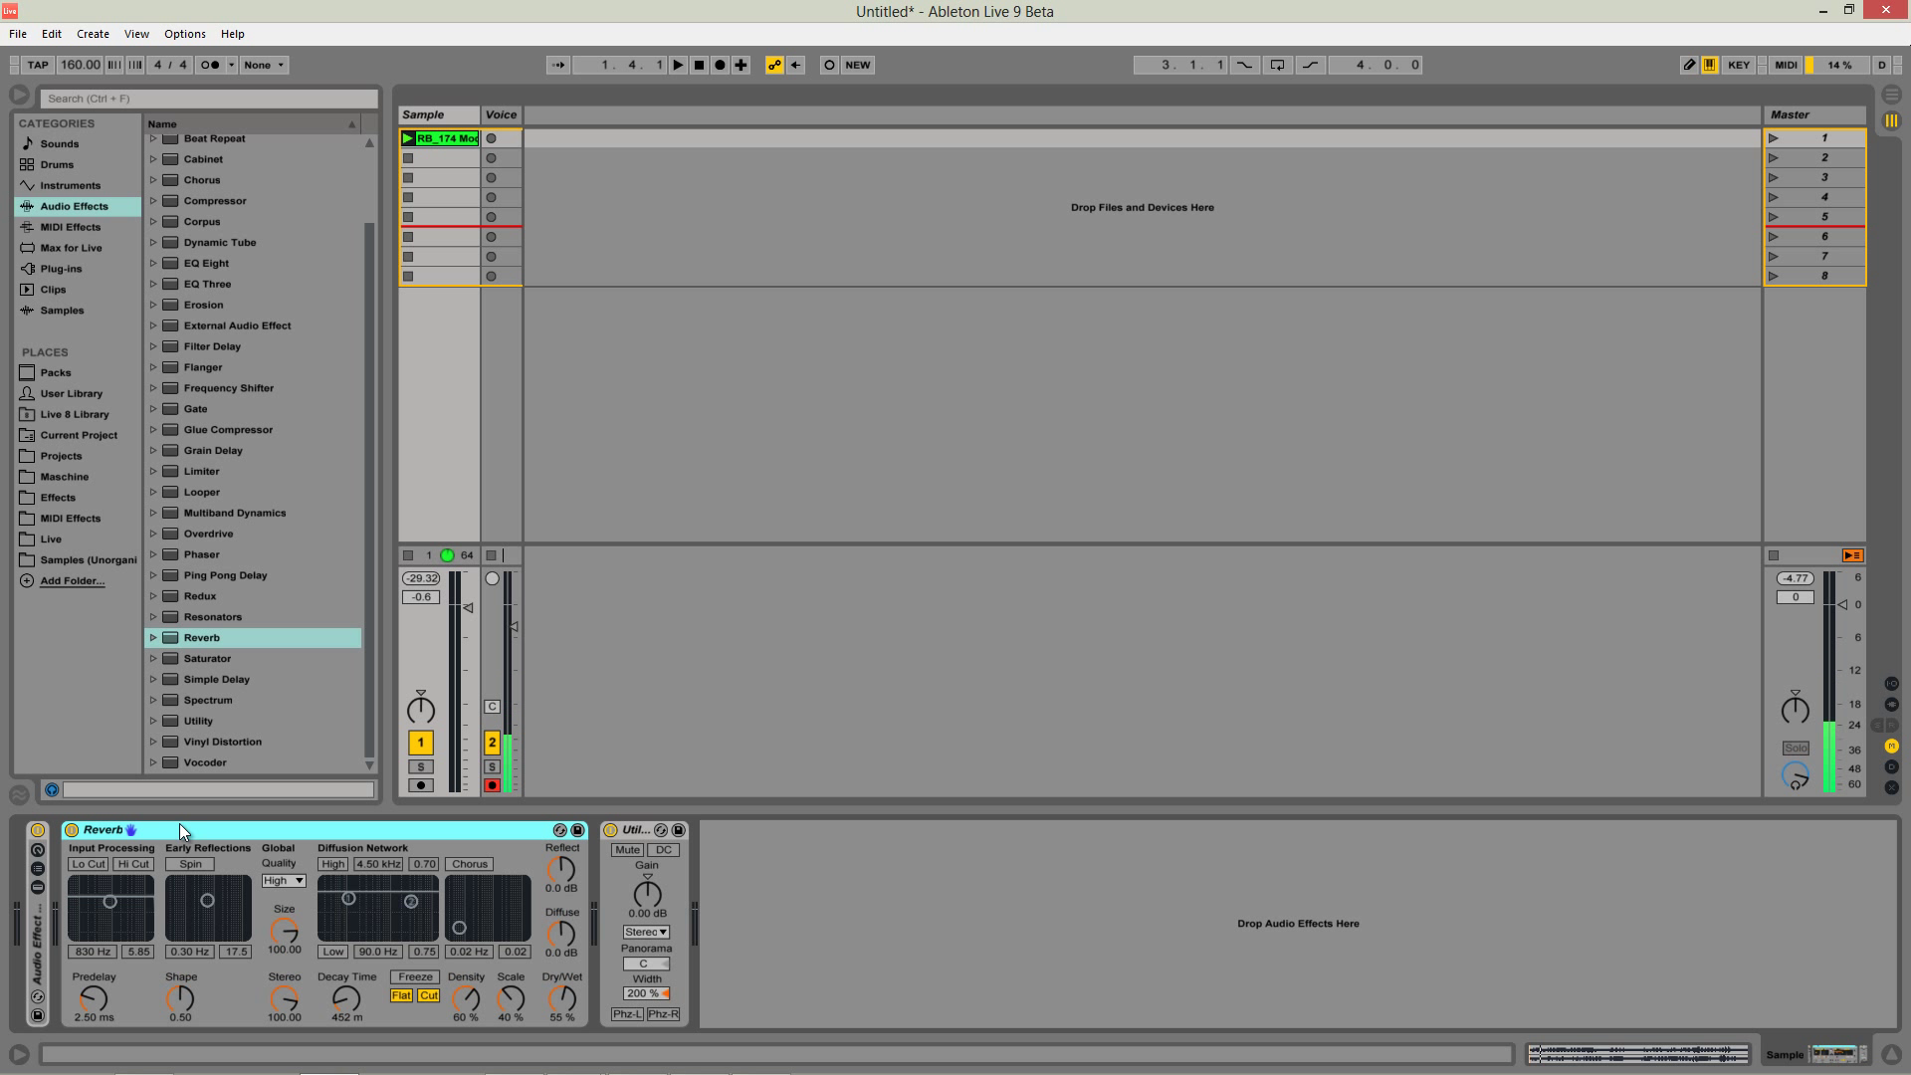
key("Delete")
Insert a Ping Pong Delay between the rack and the Utility, with 29 % Feedback and 41 % Dry/Wet
left_click_drag(244, 578, 99, 873)
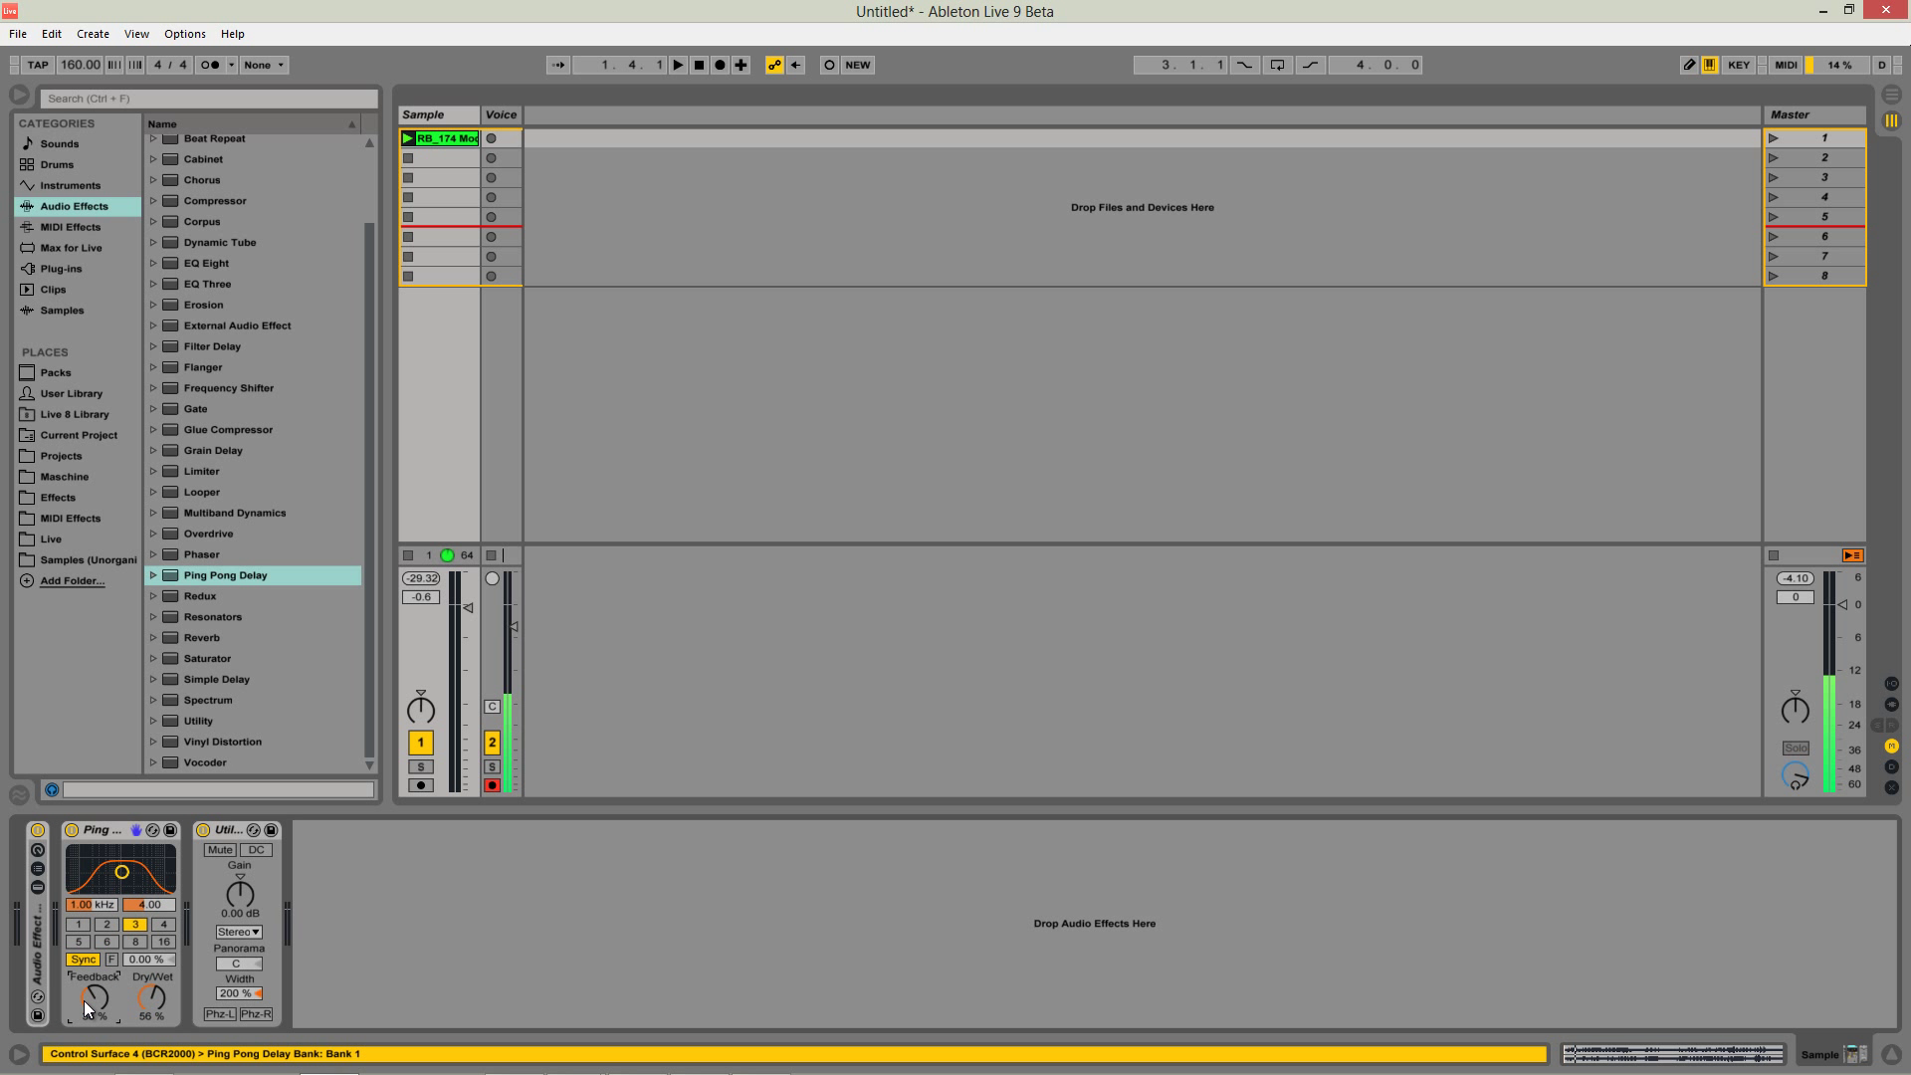
left_click_drag(148, 1002, 153, 1002)
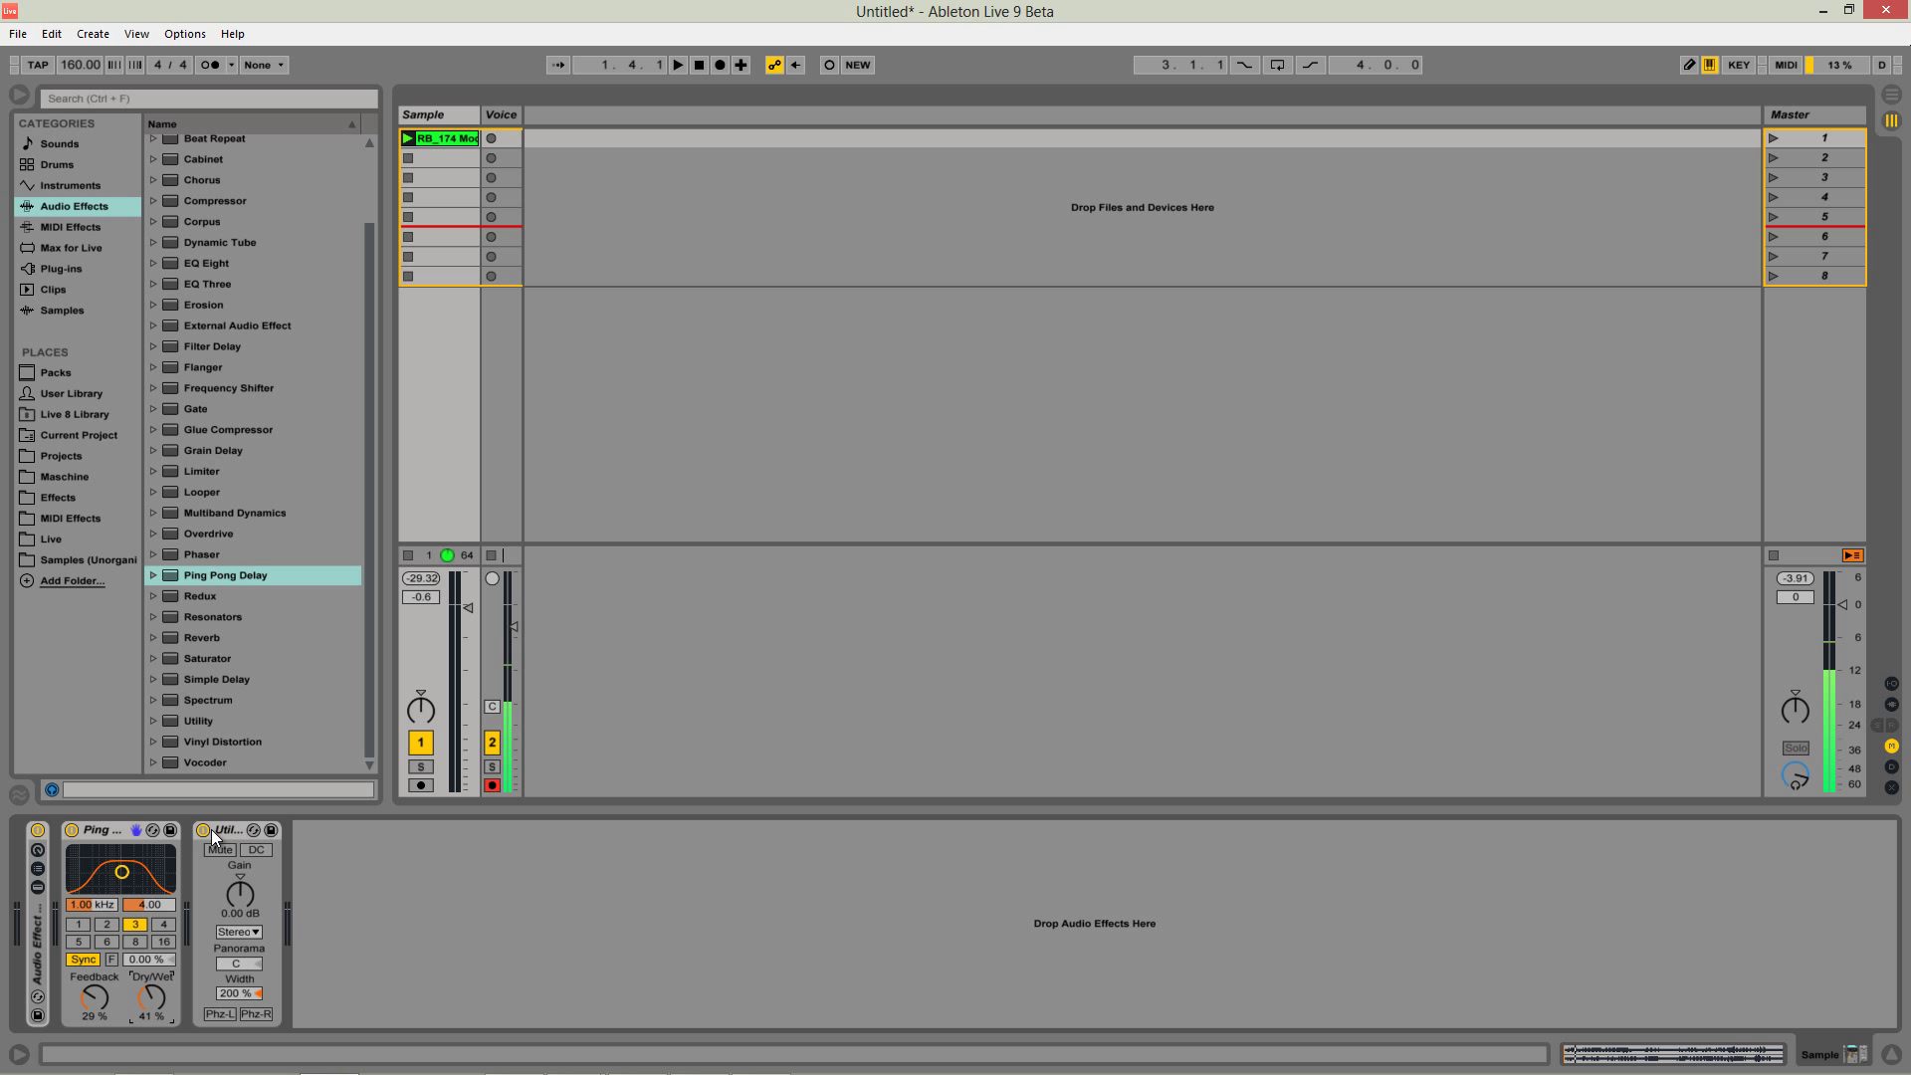
Play the clip through the Ping Pong Delay and switch the Utility off to compare the stereo width
key("space")
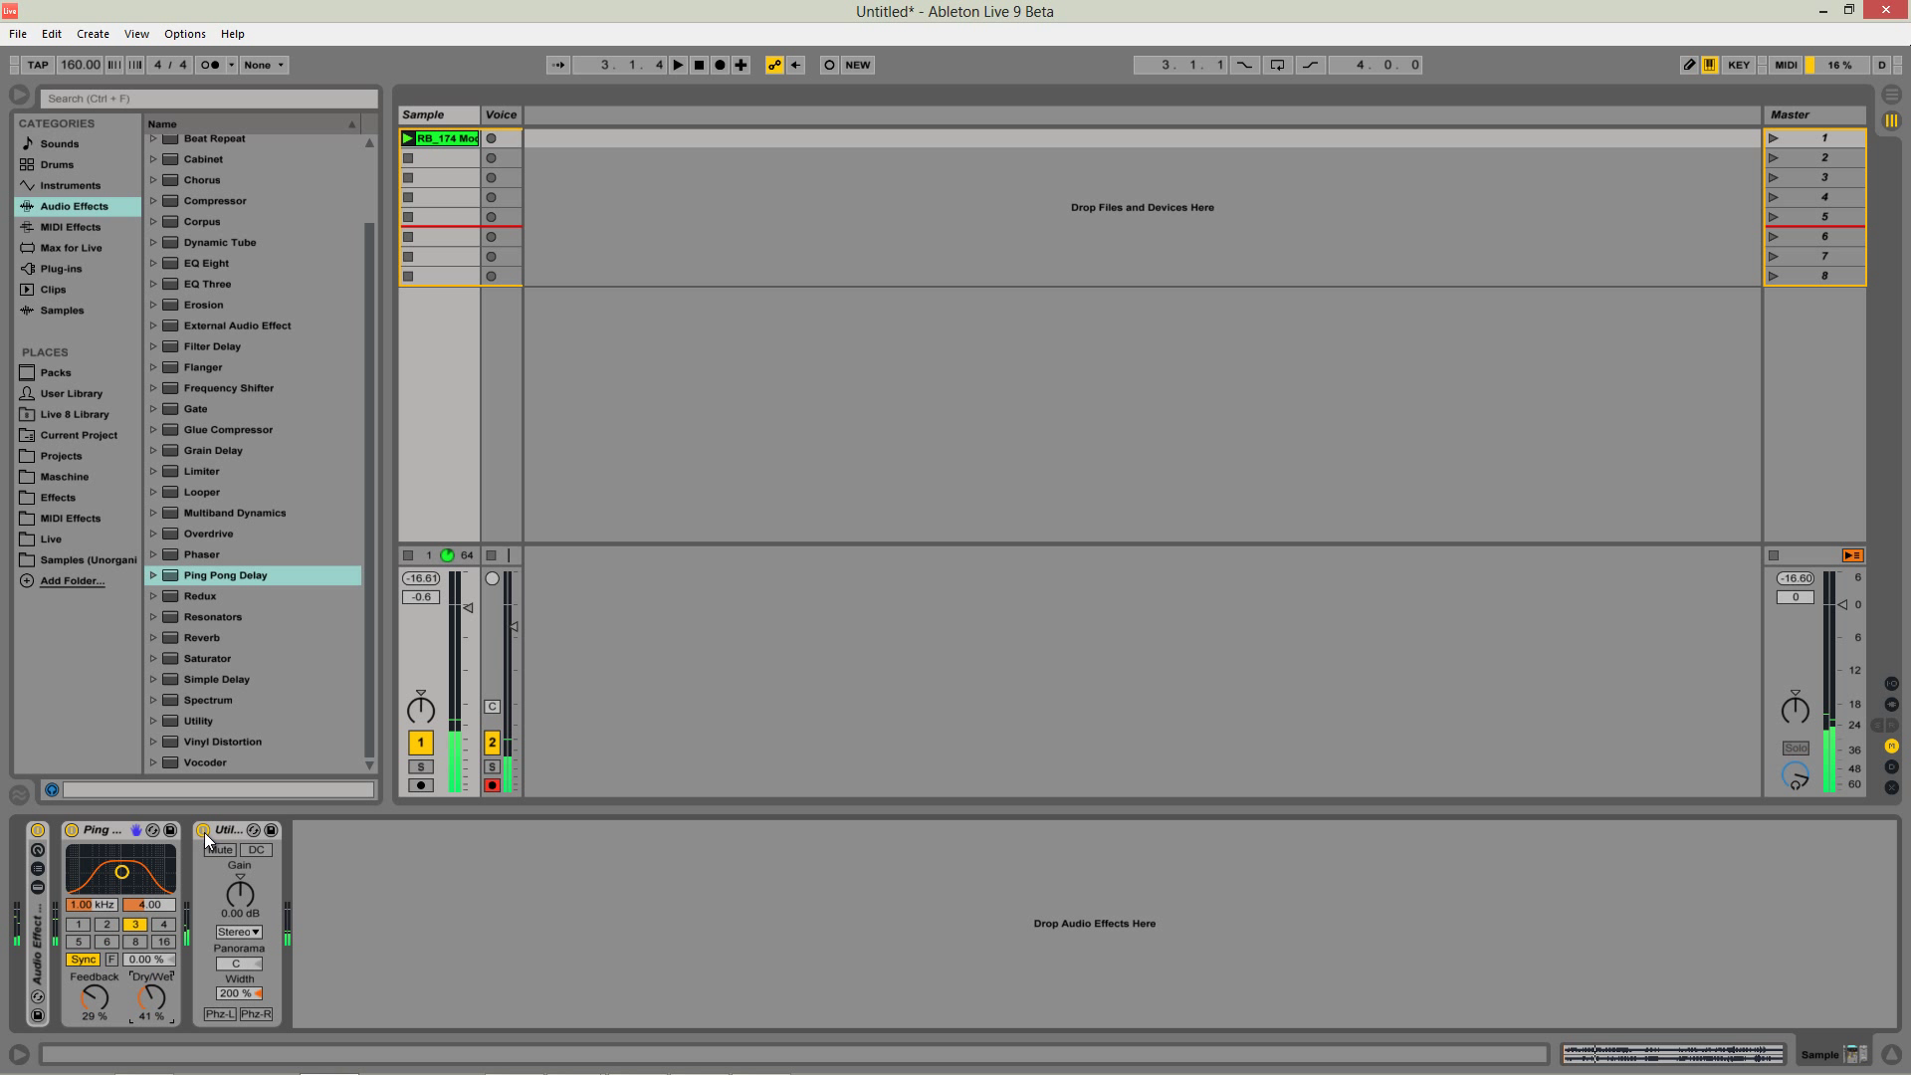
left_click(203, 831)
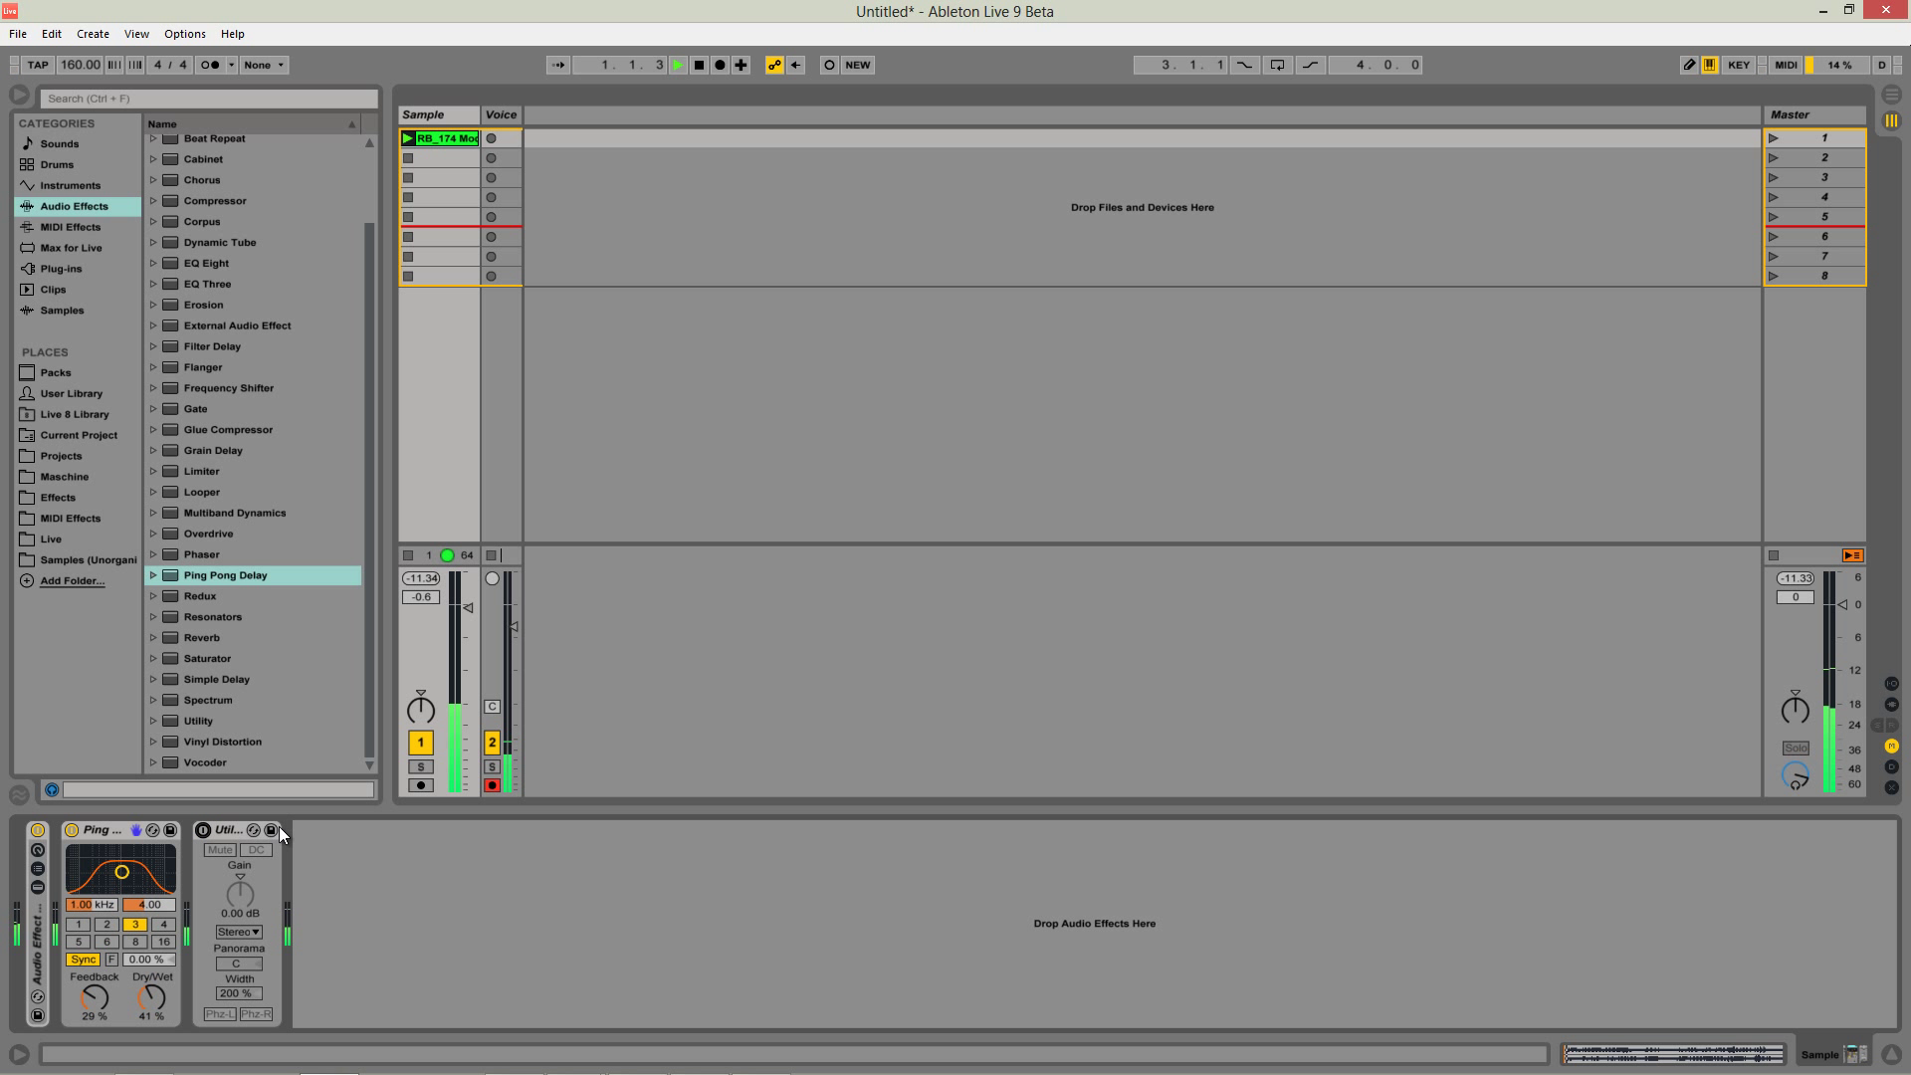
Switch the Utility back on, stop playback and delete the Ping Pong Delay from the chain
left_click(204, 830)
key("space")
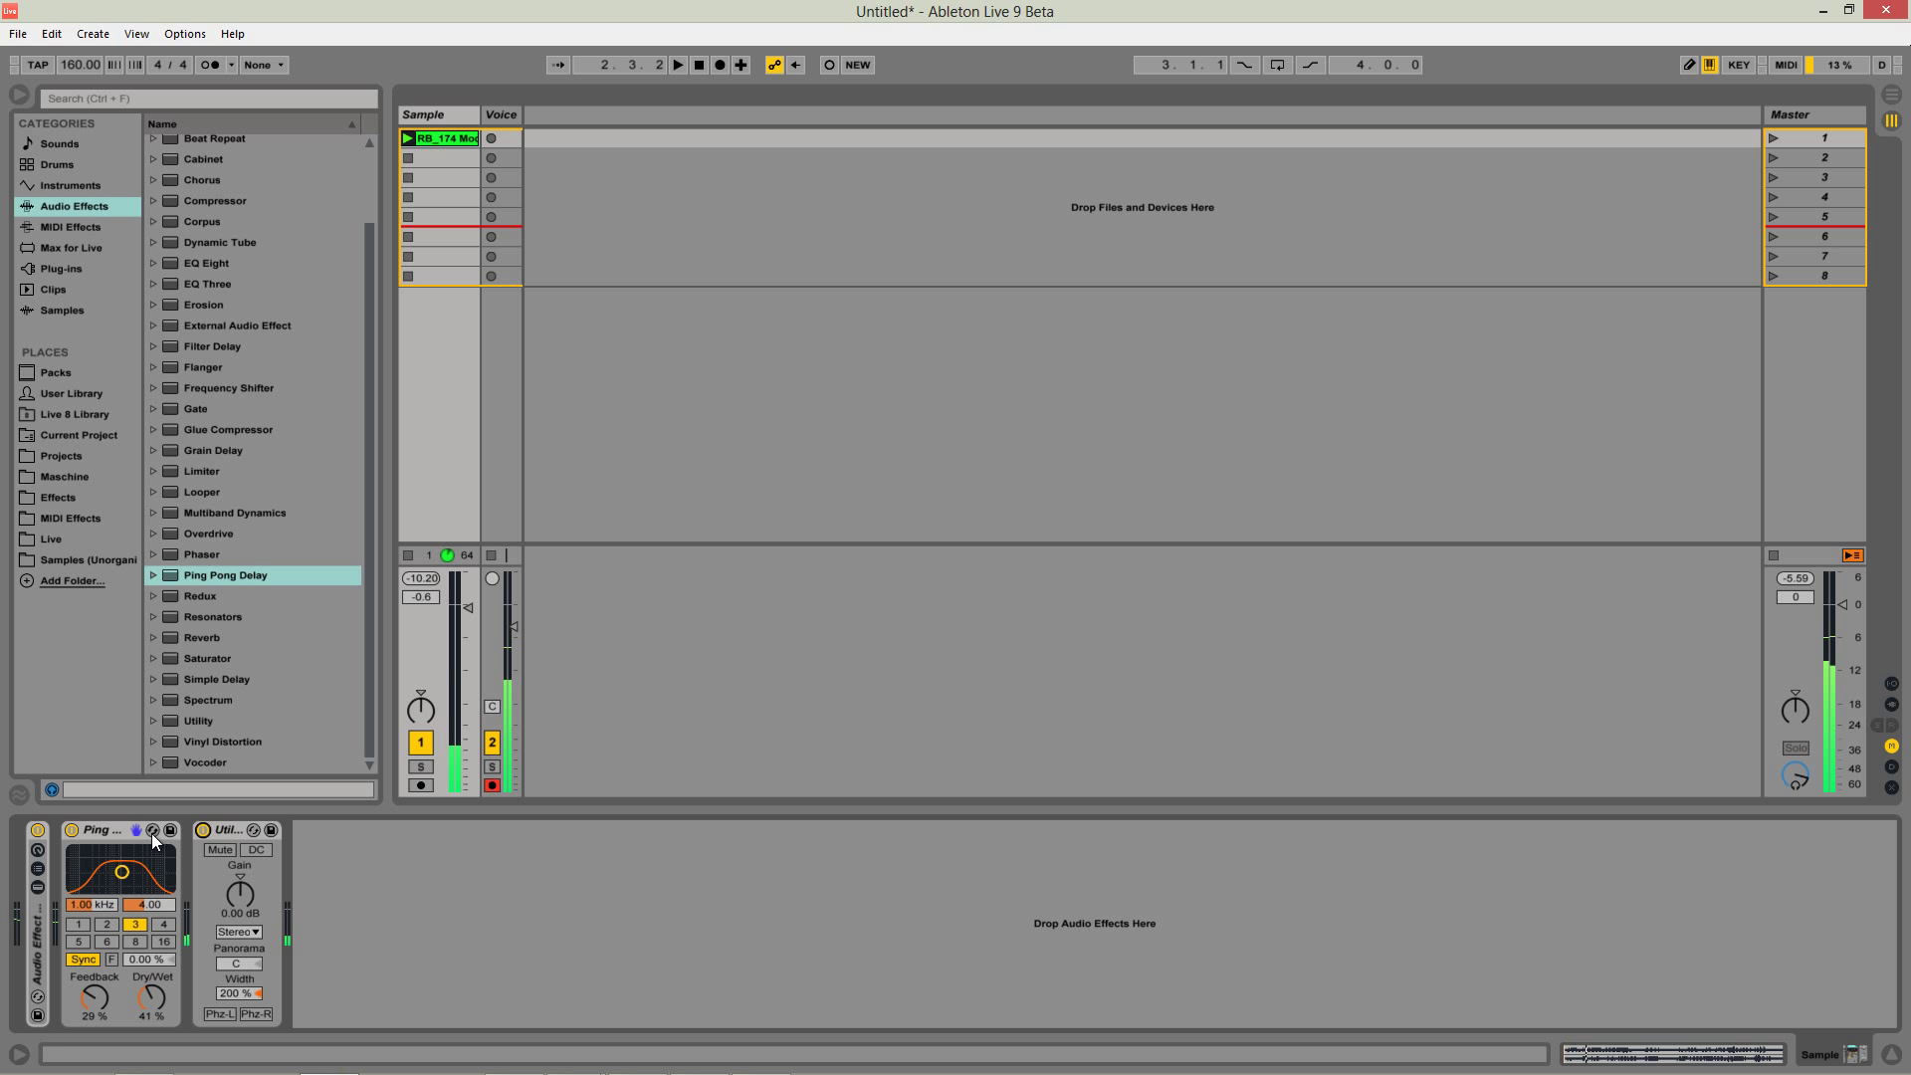
key("Delete")
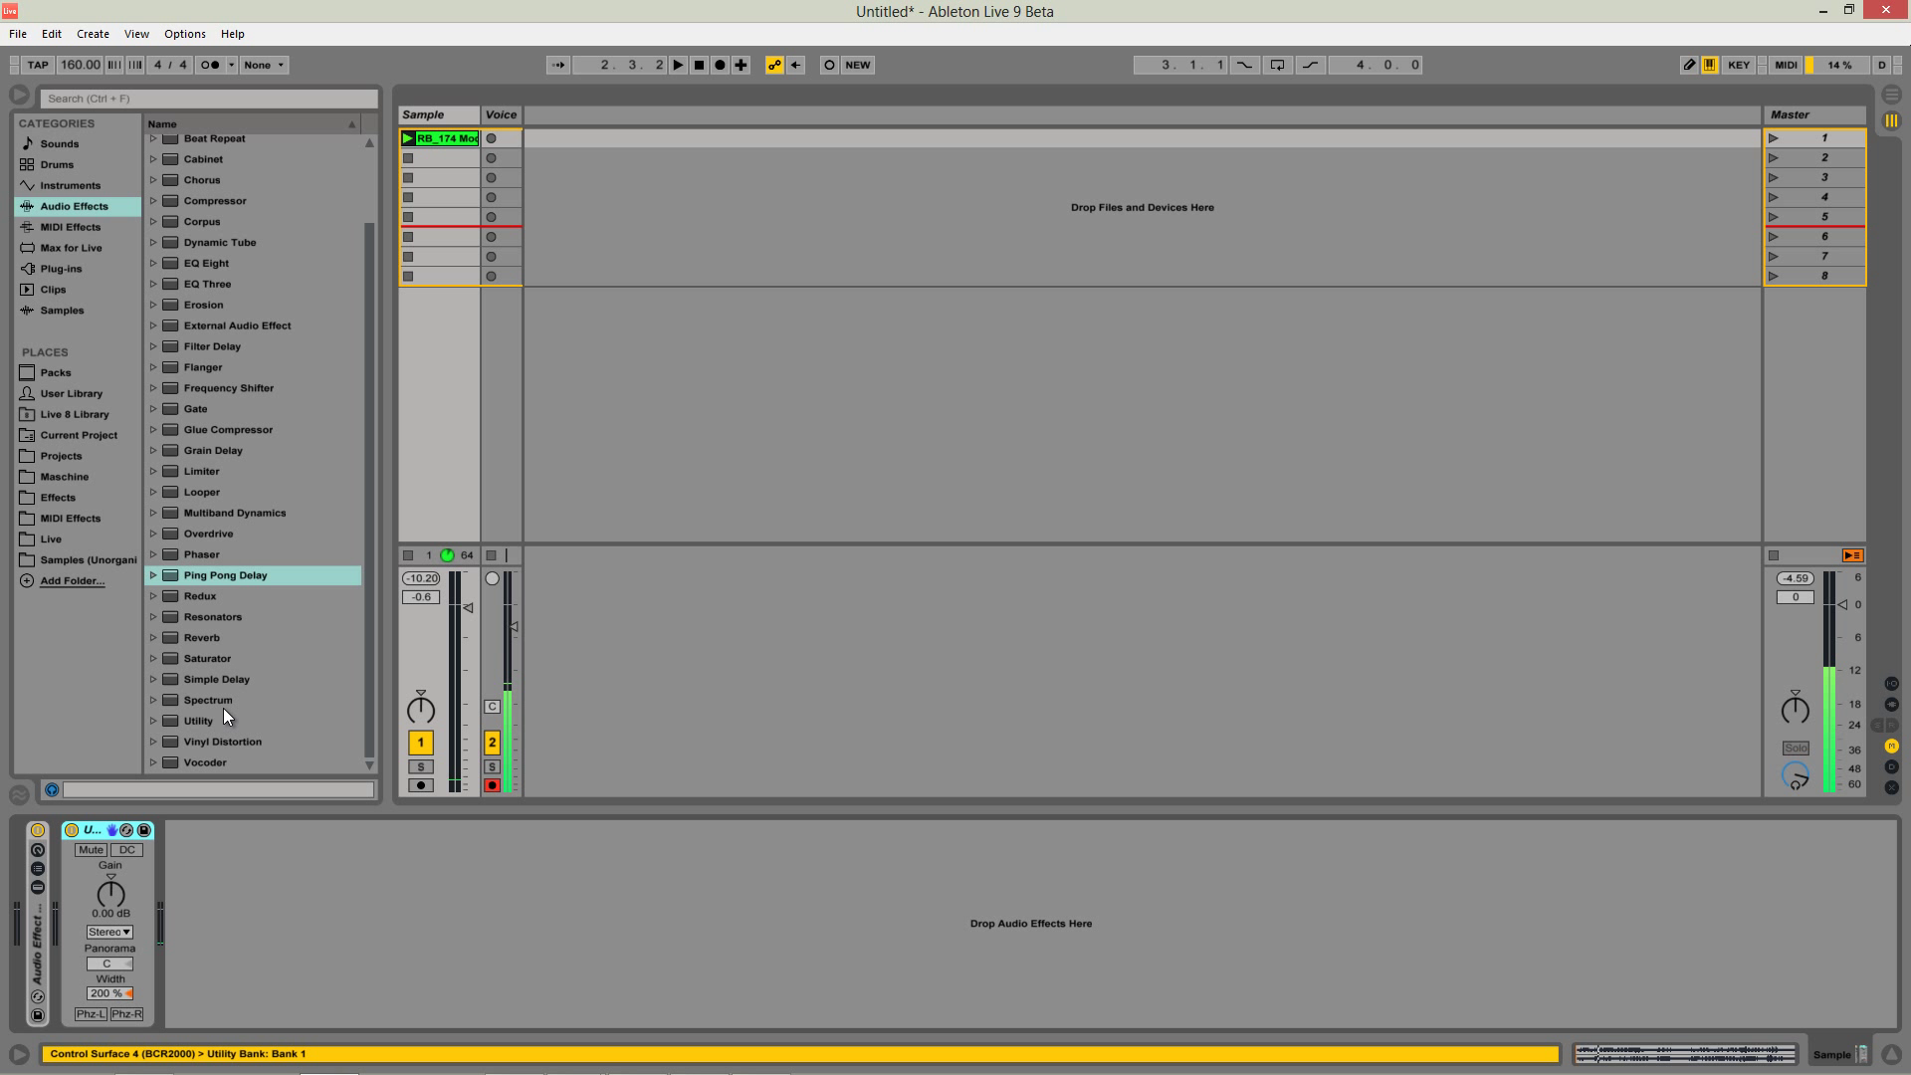
Insert a Frequency Shifter between the rack and the Utility
left_click(235, 658)
scroll(294, 675, "up", 4)
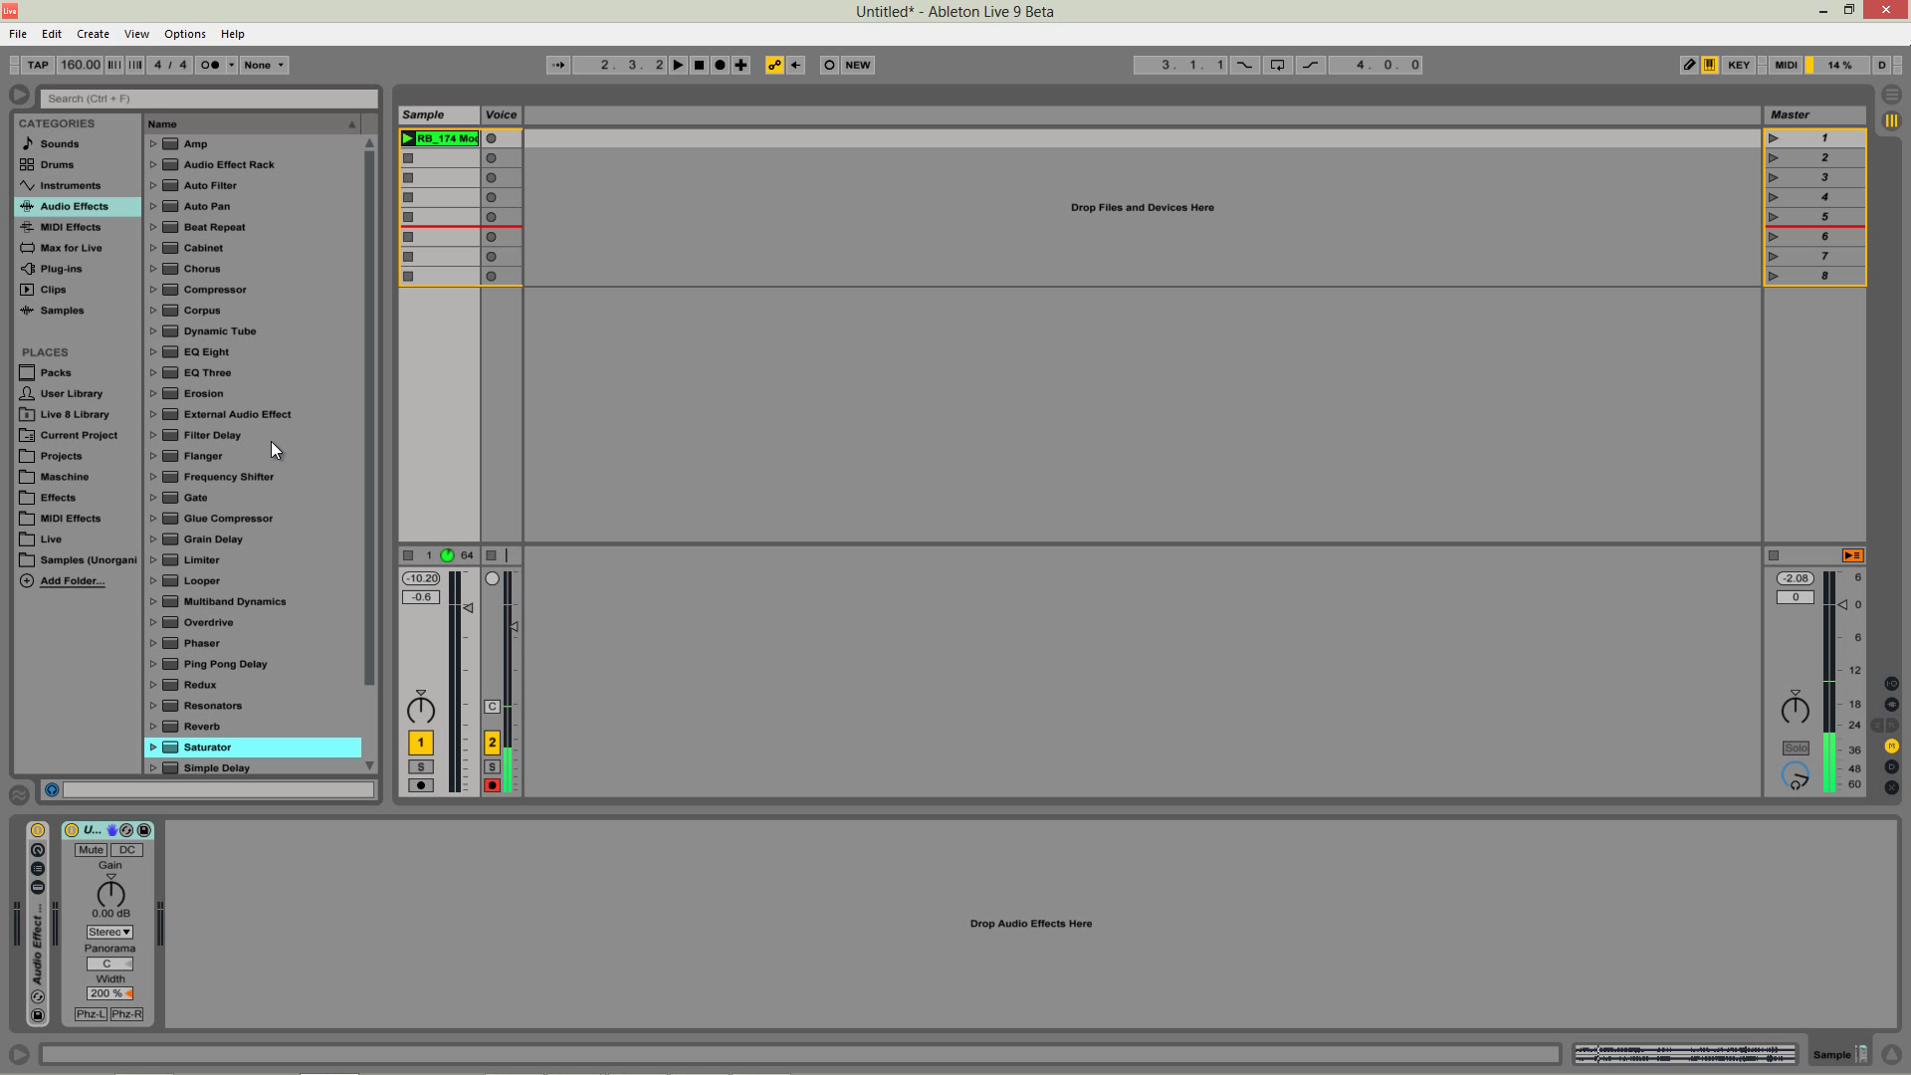
left_click(255, 476)
left_click_drag(253, 477, 65, 926)
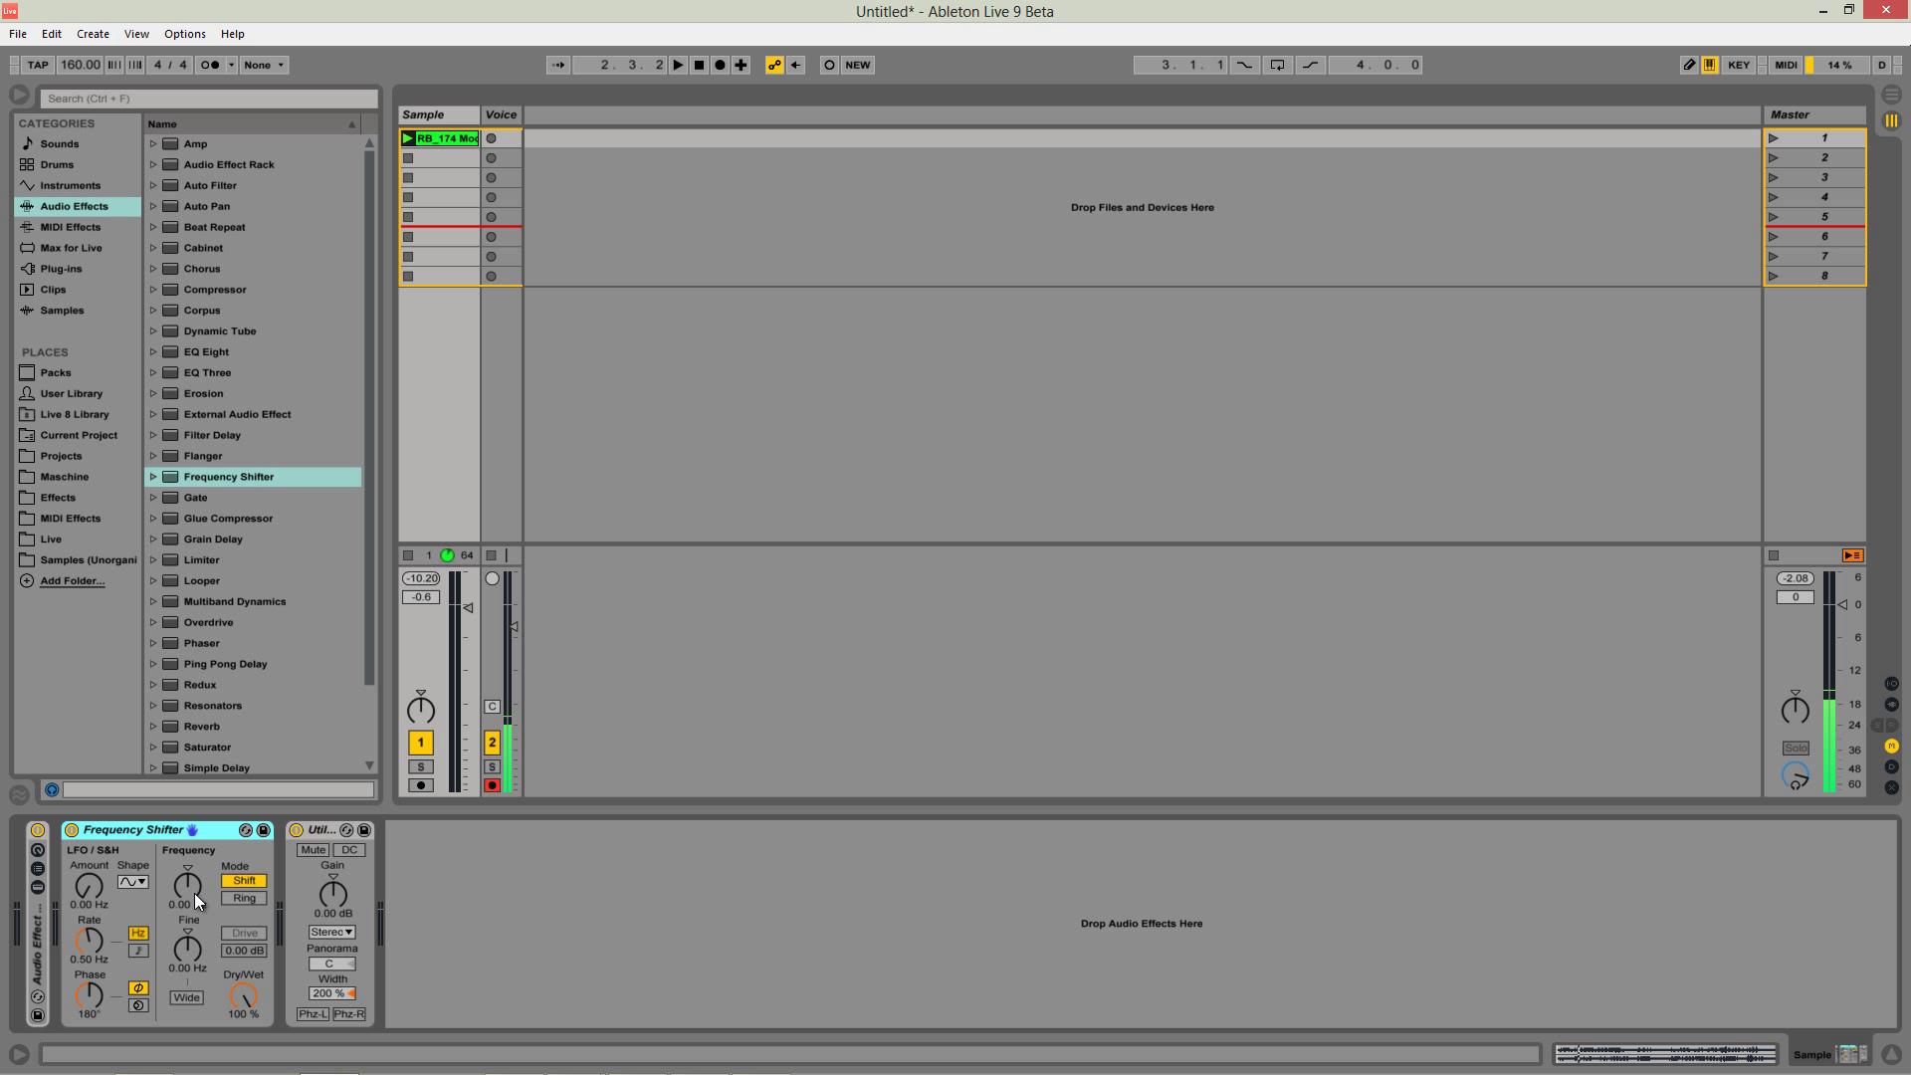
Try out coarse and fine frequency shifts on the clip, and reset the Frequency Shifter's Frequency and Fine to 0 Hz
left_click_drag(194, 894, 199, 887)
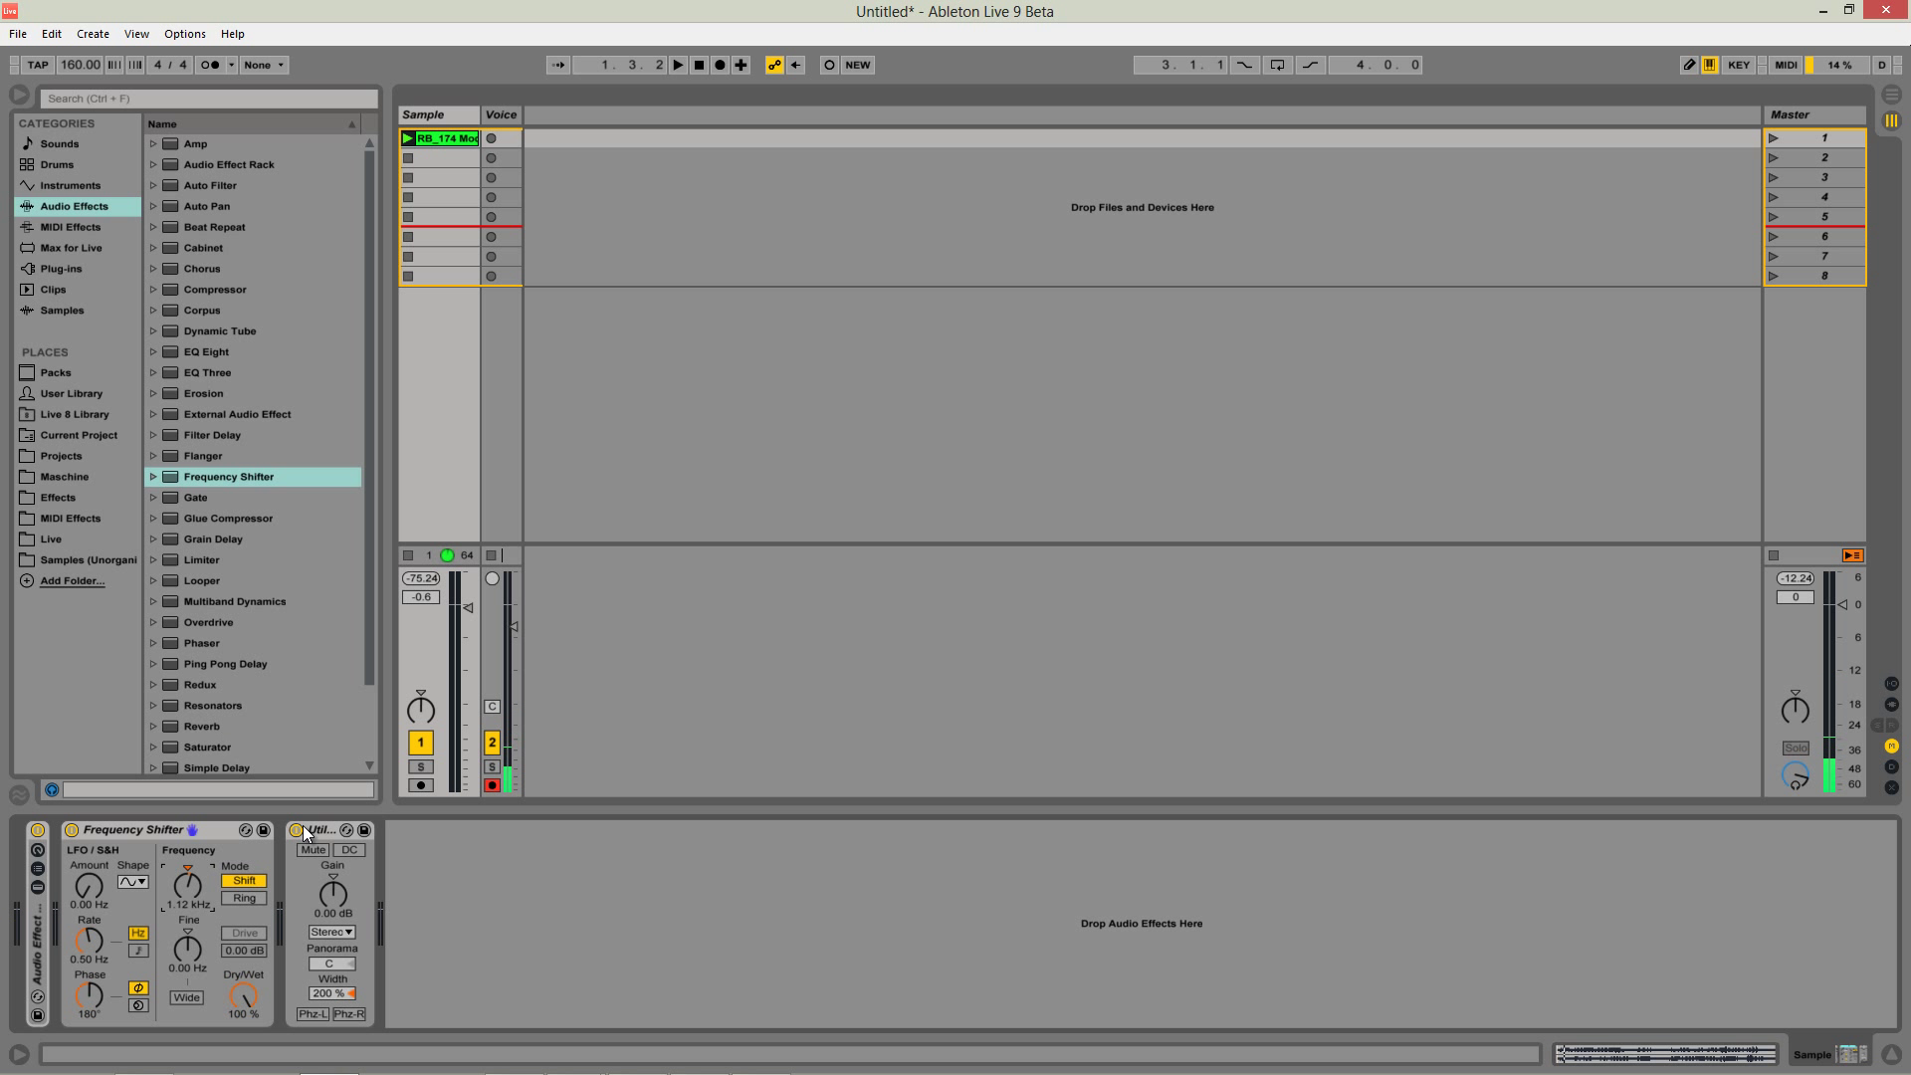
left_click_drag(194, 871, 190, 891)
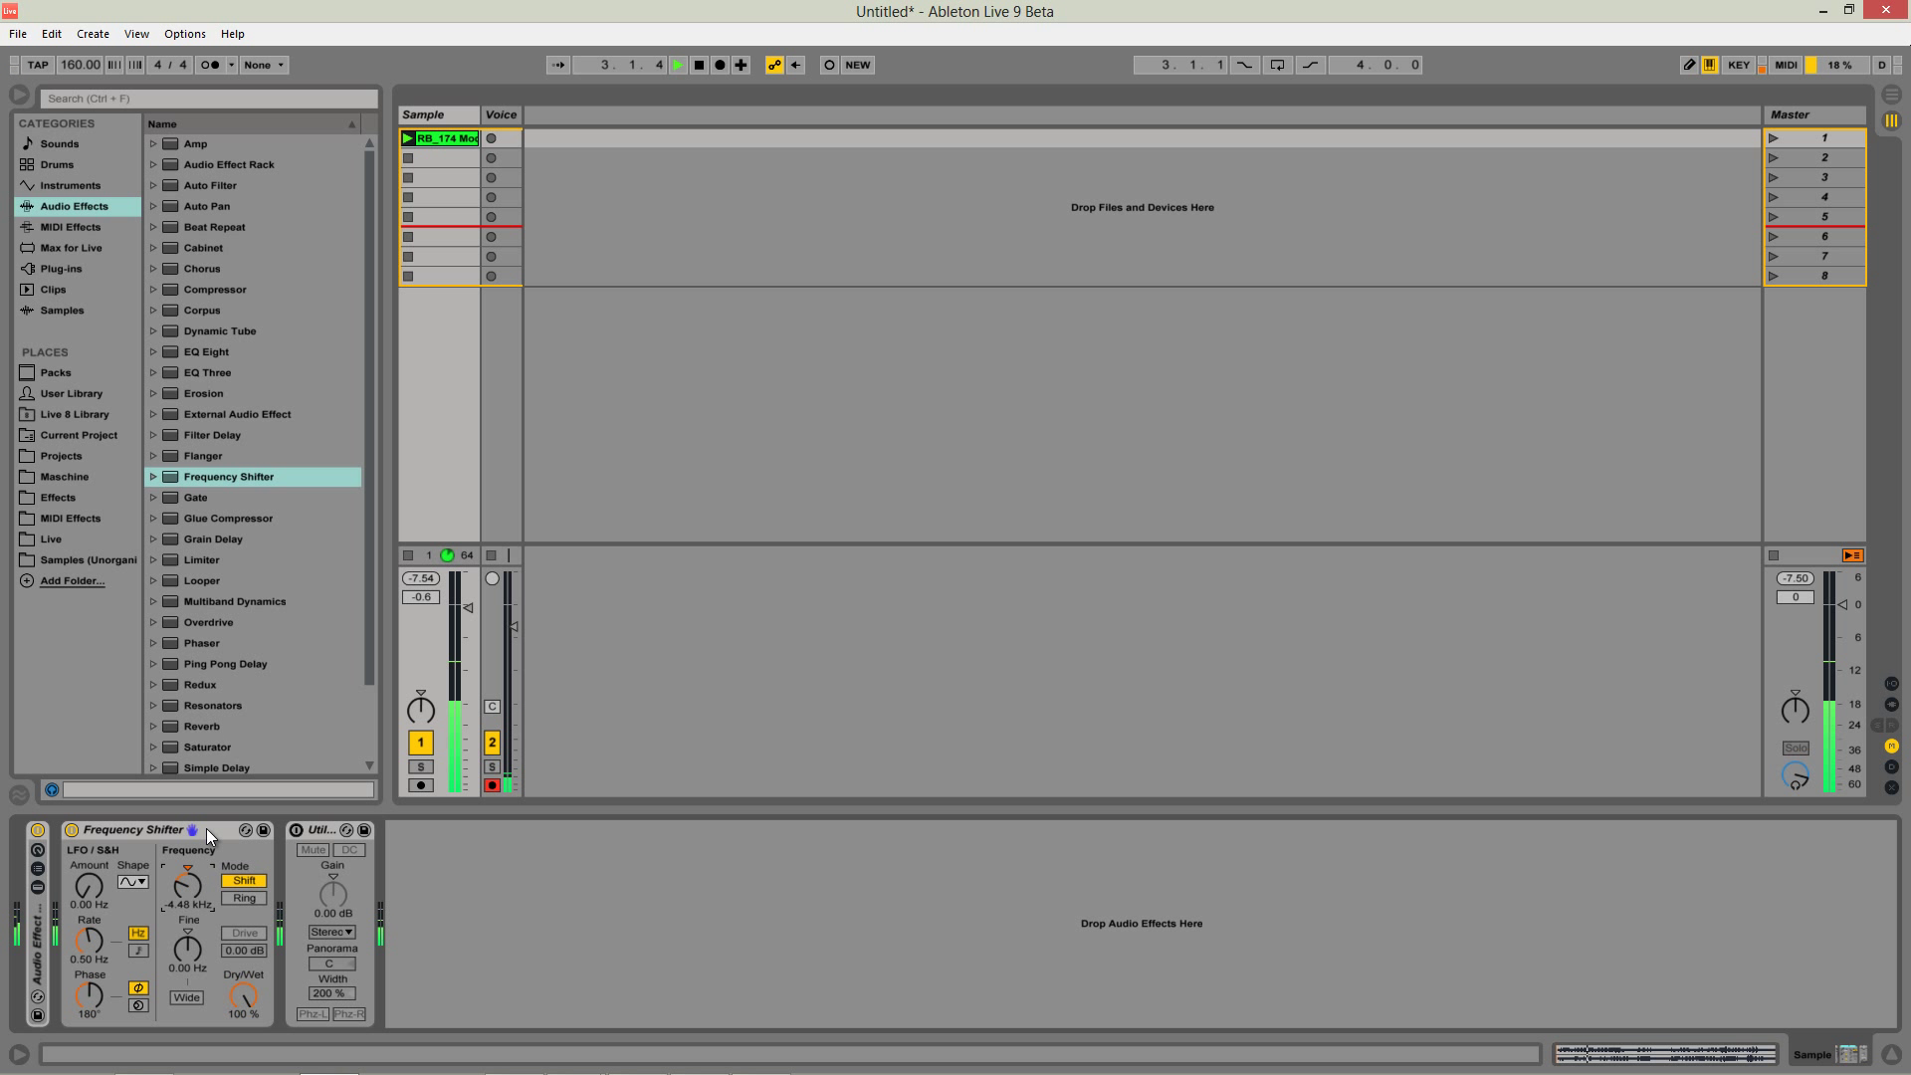
left_click(189, 868)
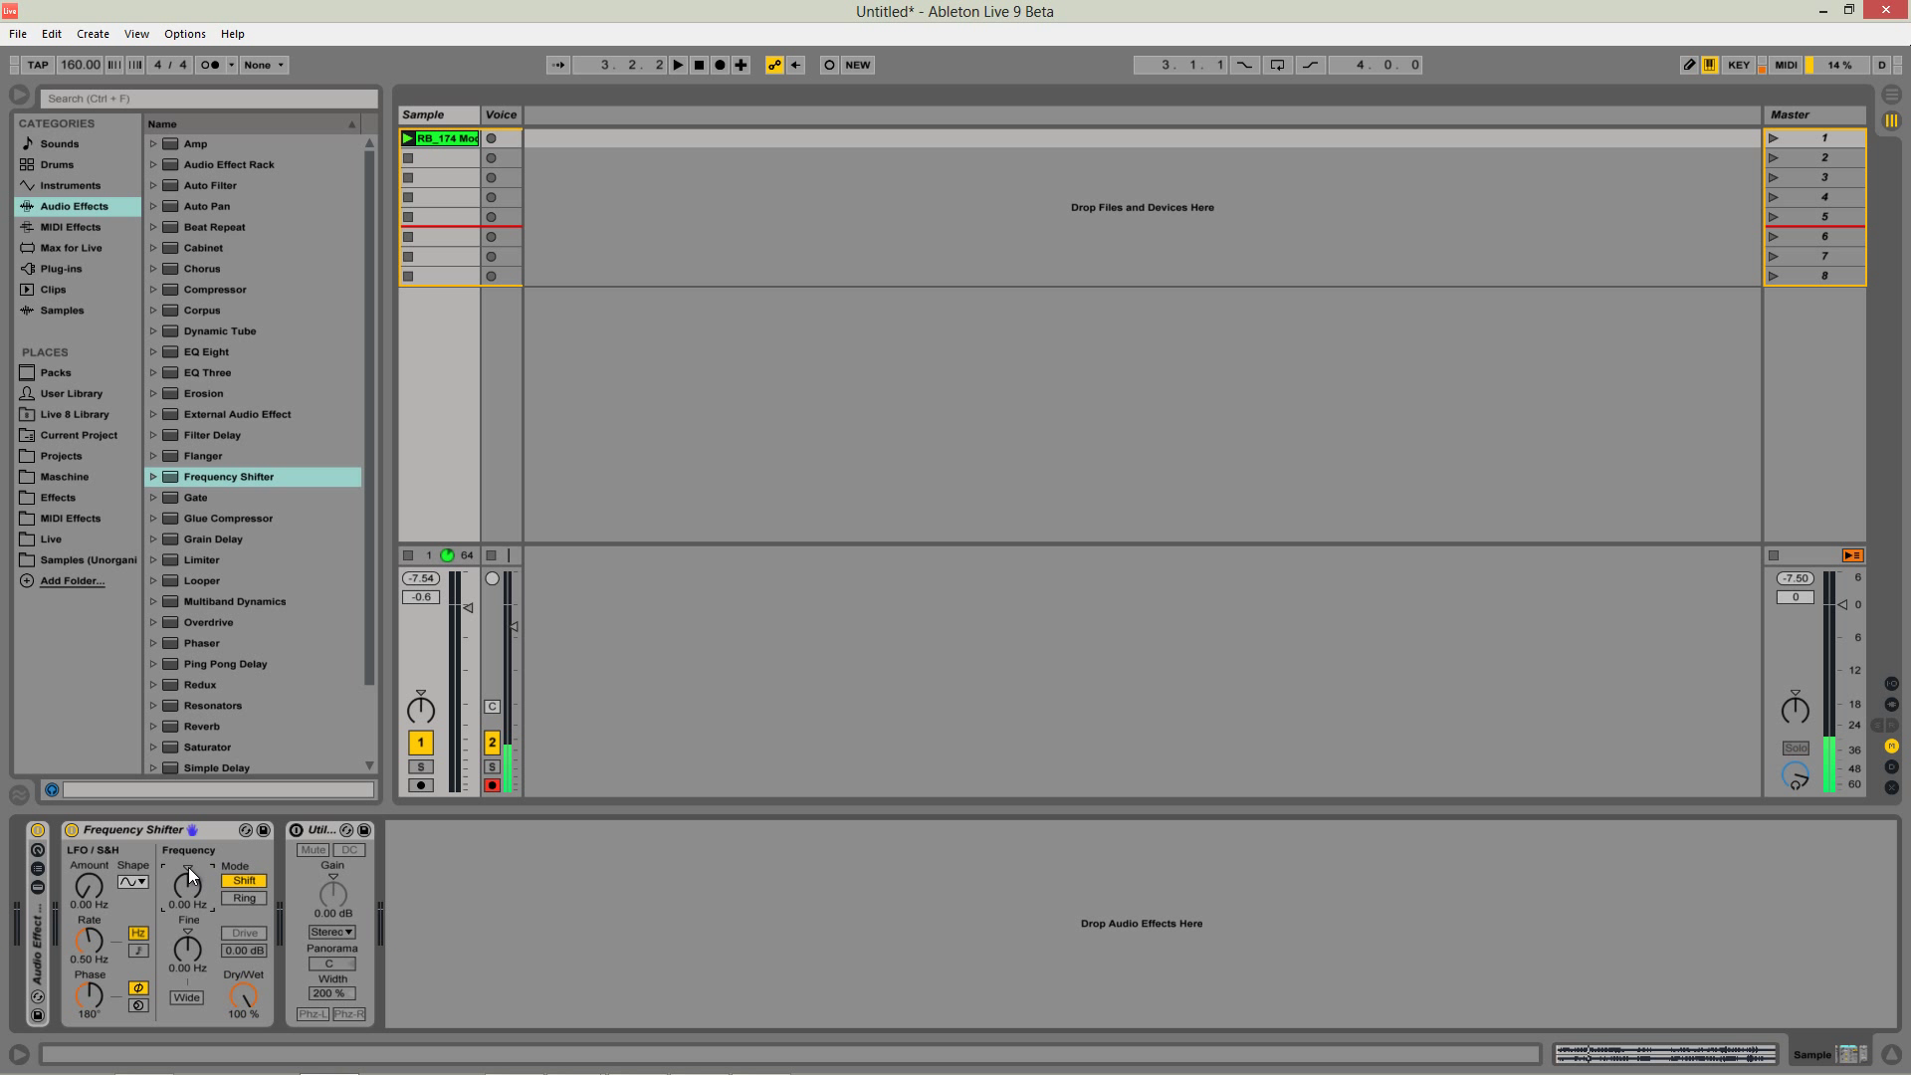
key("Delete")
key("space")
left_click_drag(193, 953, 192, 952)
left_click(187, 942)
key("Delete")
Turn on Wide in the Frequency Shifter and set Spread to 1.58 Hz while the clip plays, then stop playback
left_click(190, 997)
left_click_drag(199, 957, 195, 952)
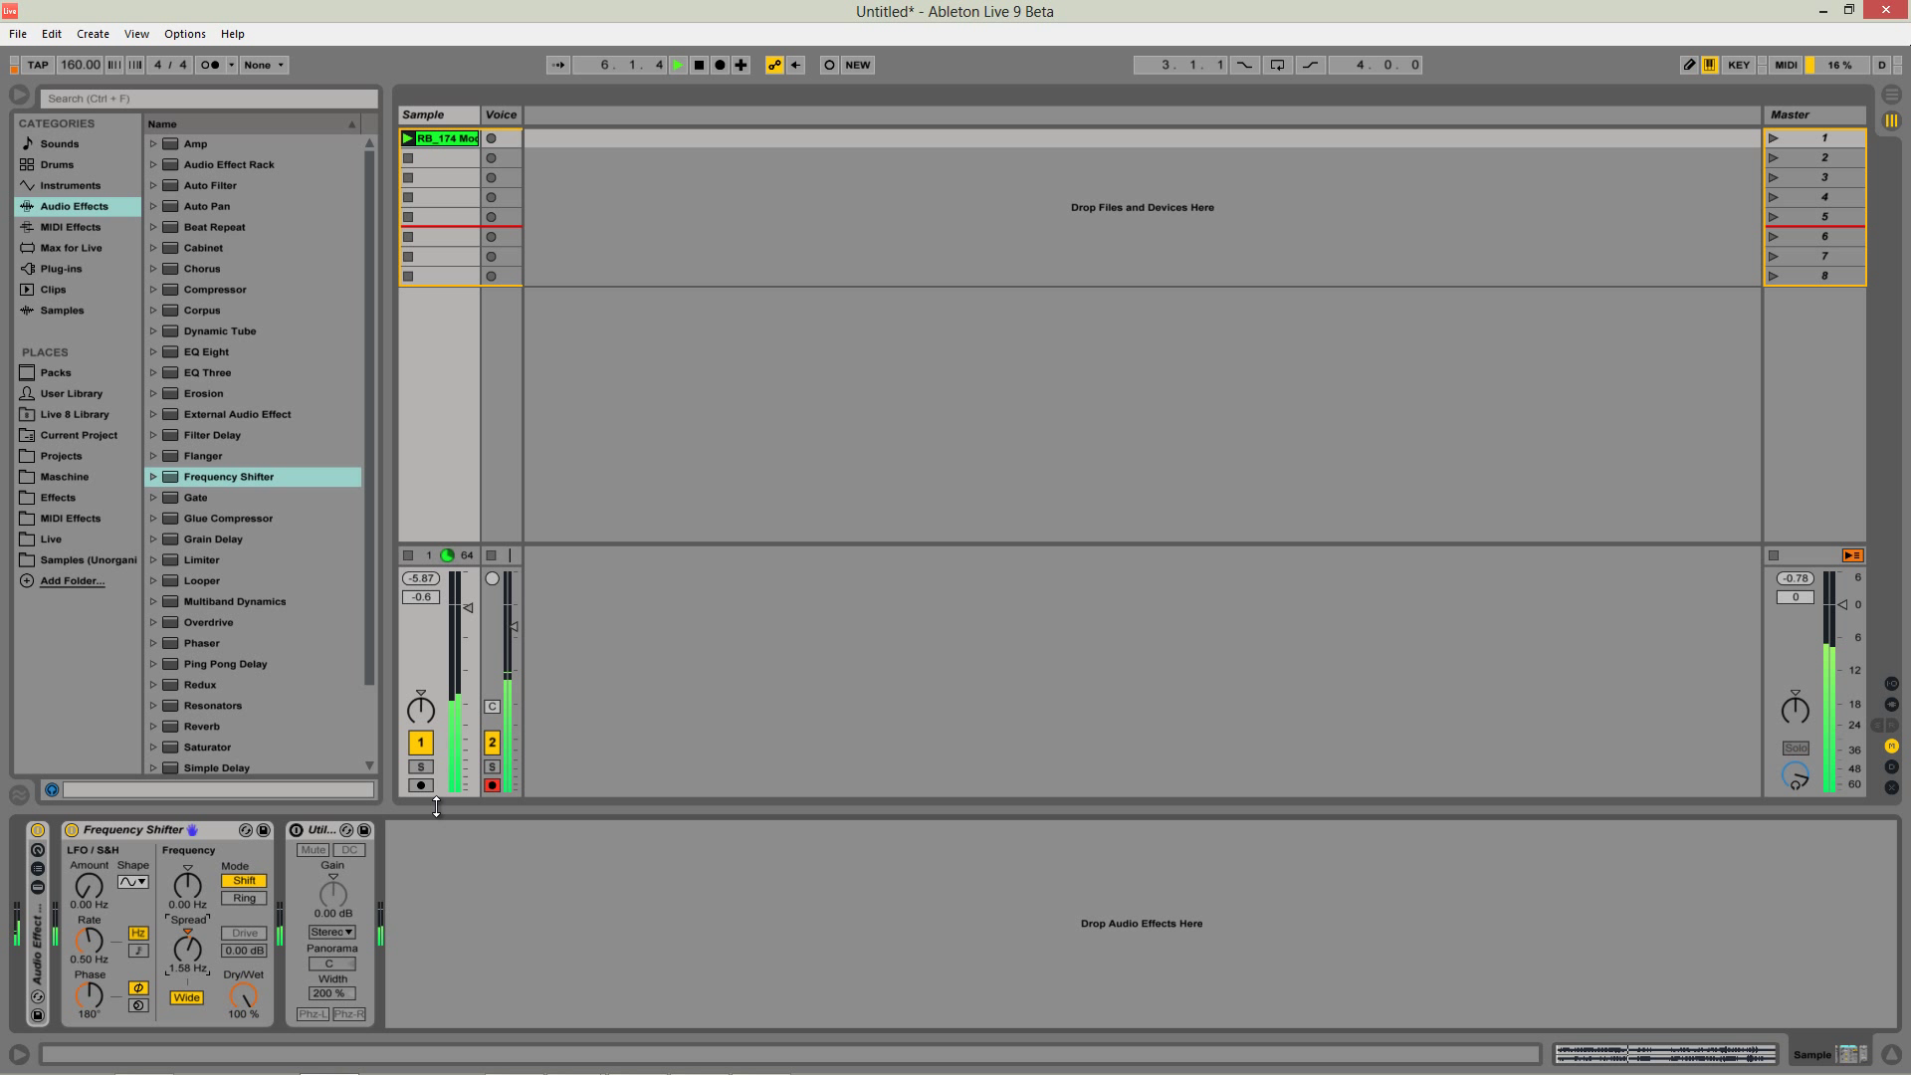
key("space")
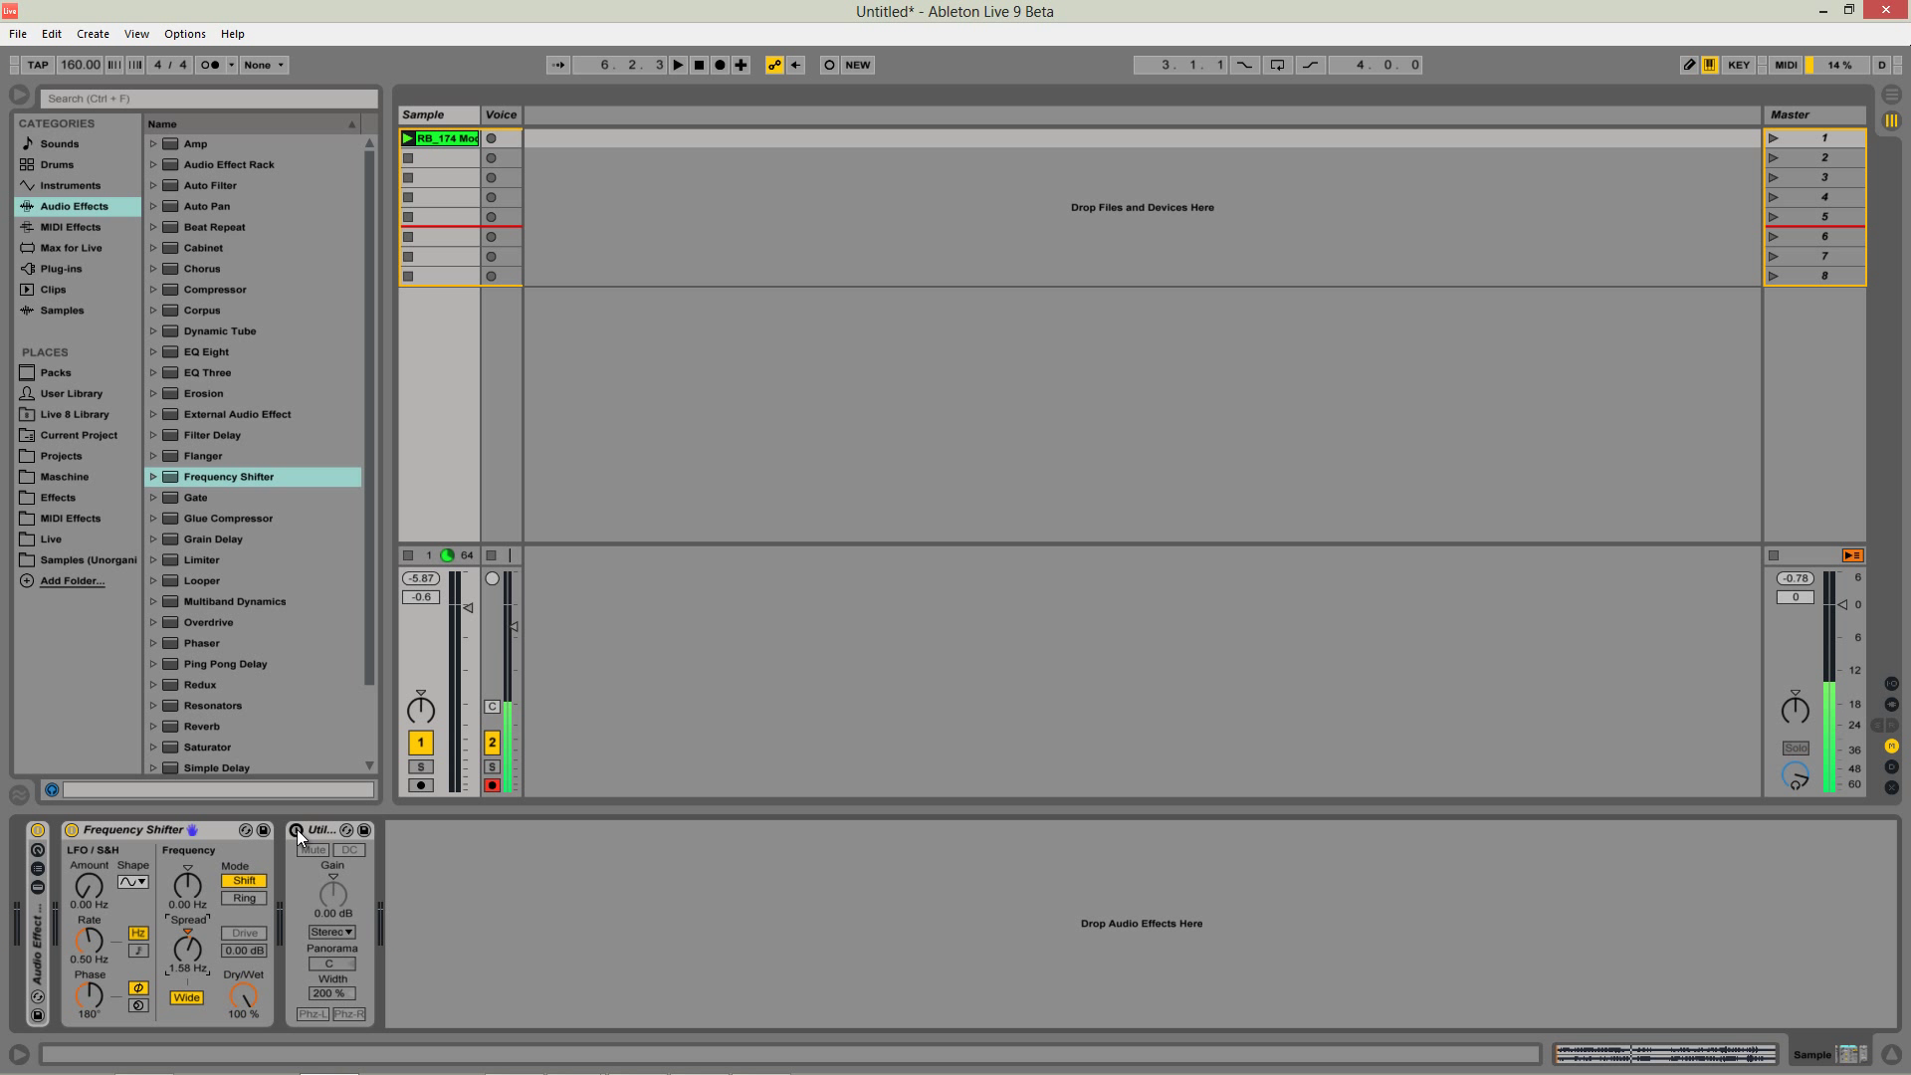
Switch the Utility on and play the clip while varying the Spread up to 2.60 Hz, returning it to 1.58 Hz
left_click(295, 830)
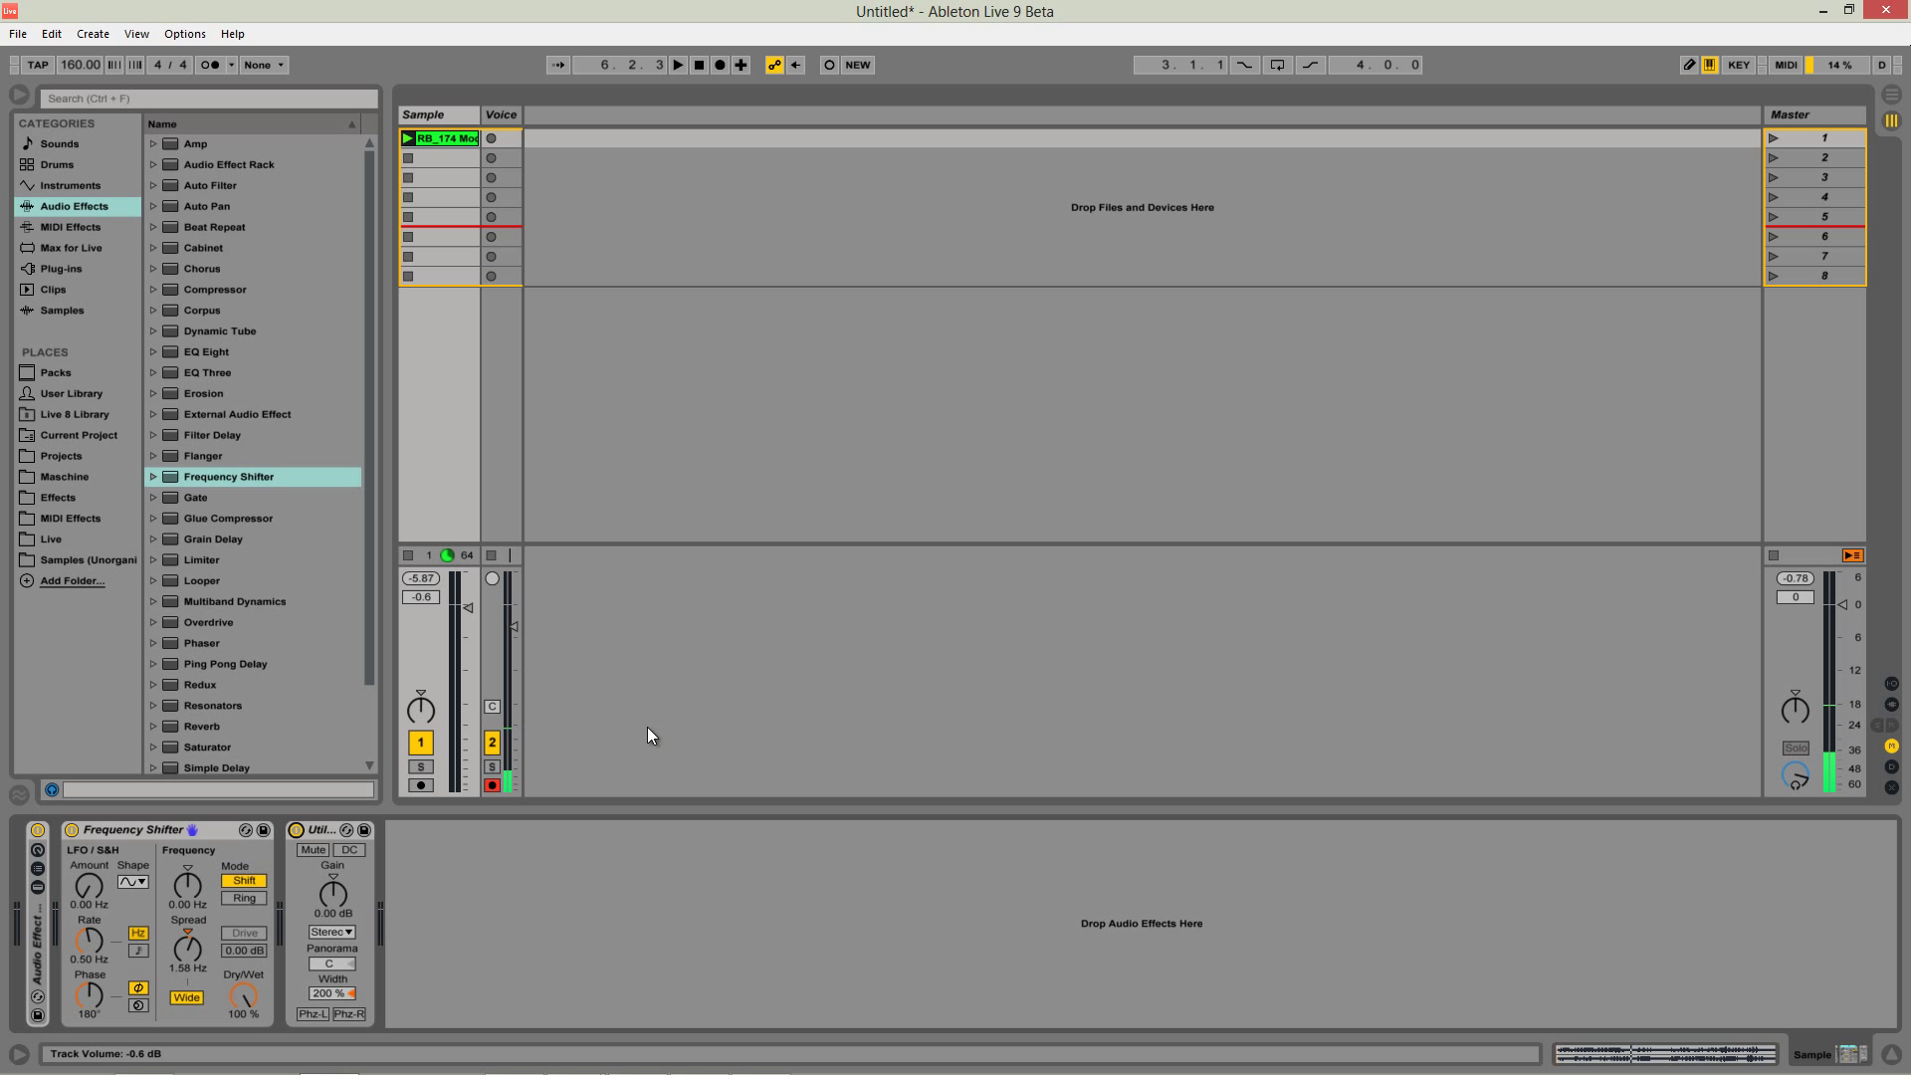
key("space")
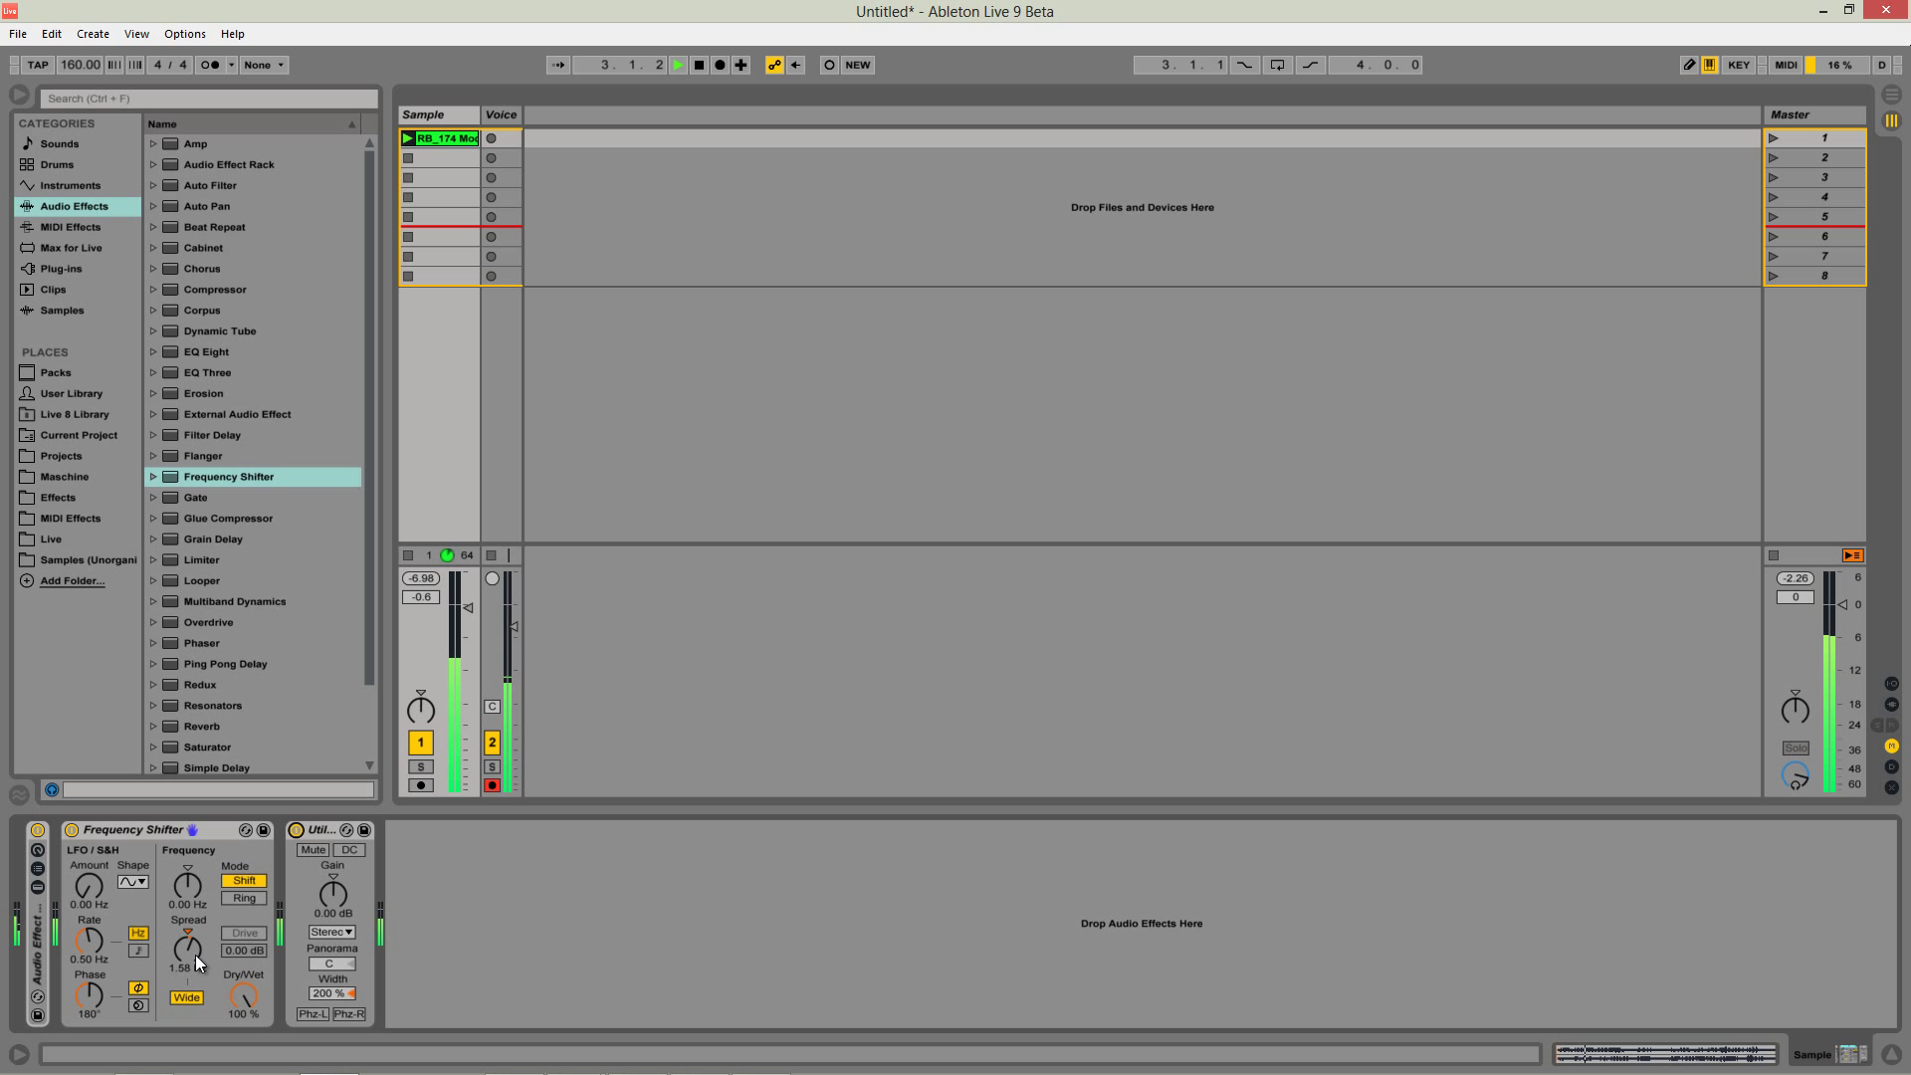
left_click_drag(193, 959, 189, 949)
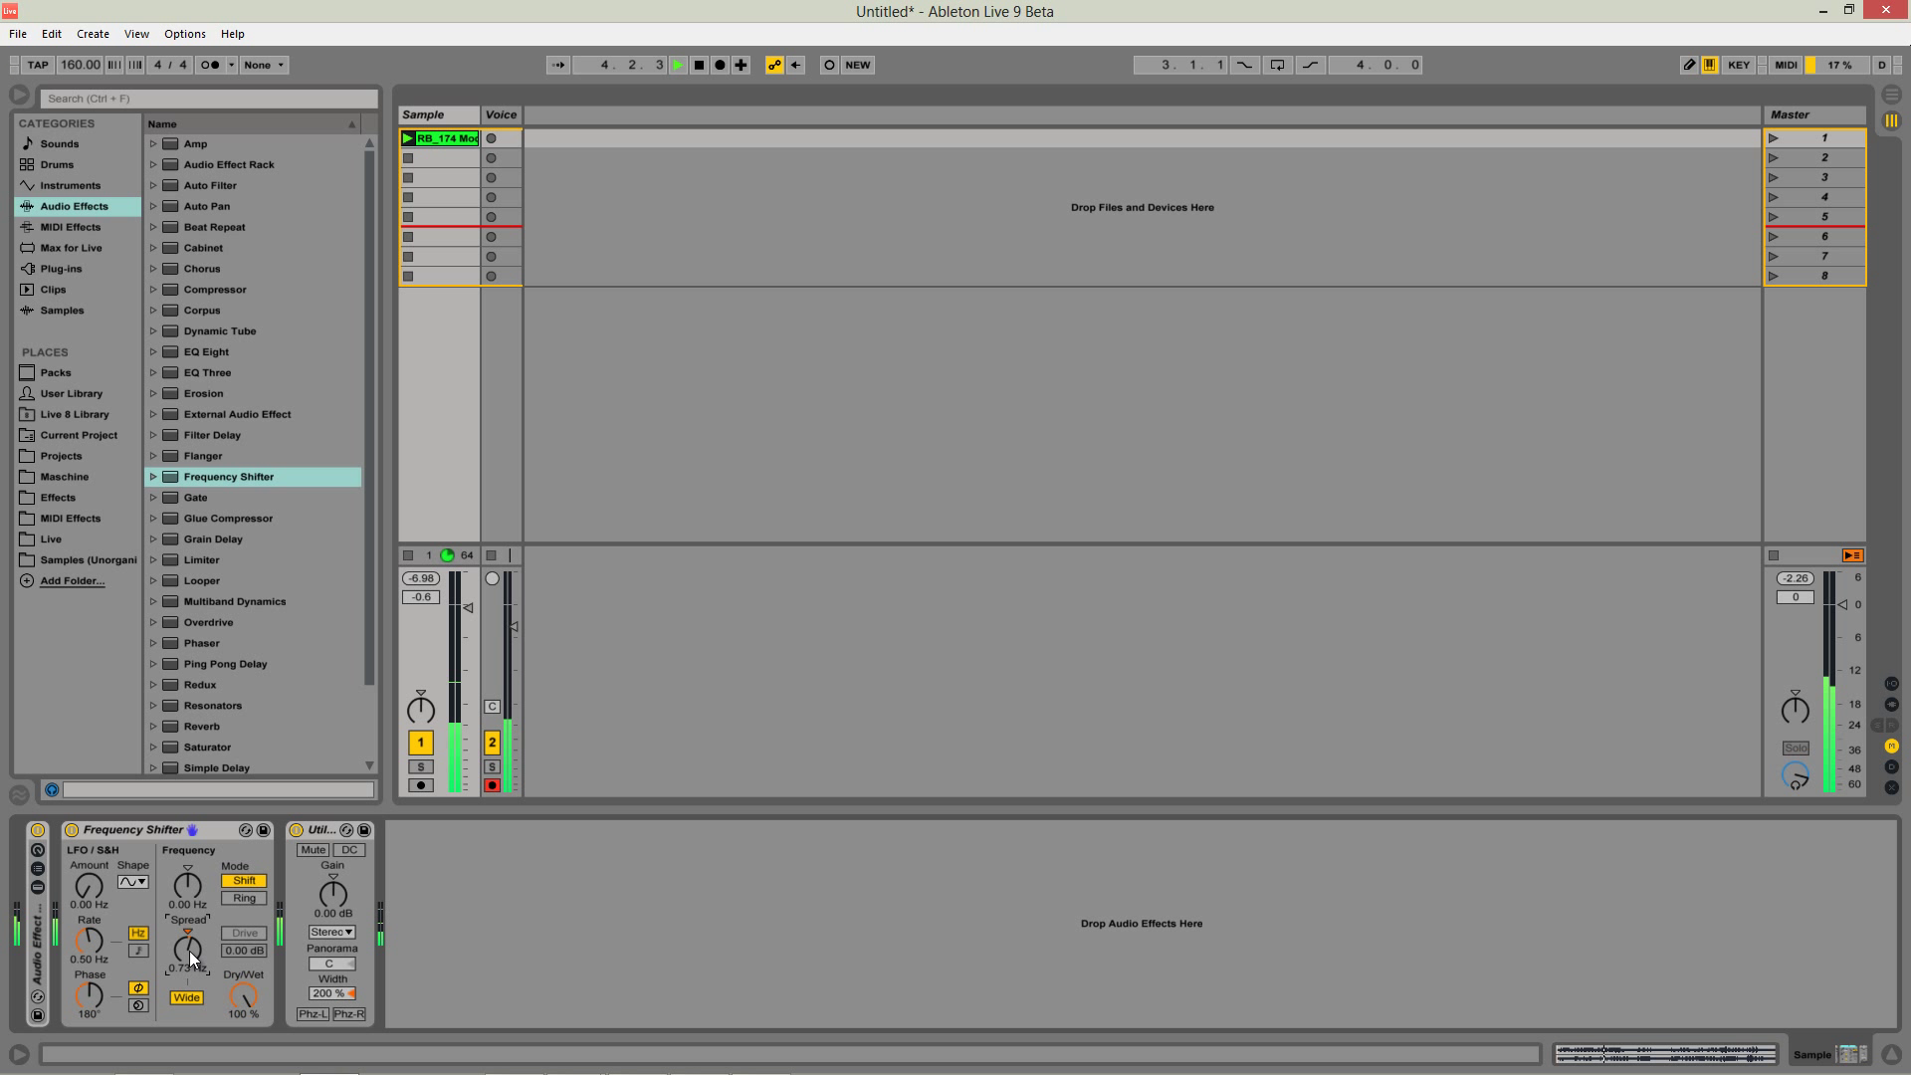
left_click_drag(190, 951, 189, 949)
scroll(190, 948, "up", 5)
scroll(189, 948, "up", 1)
key("space")
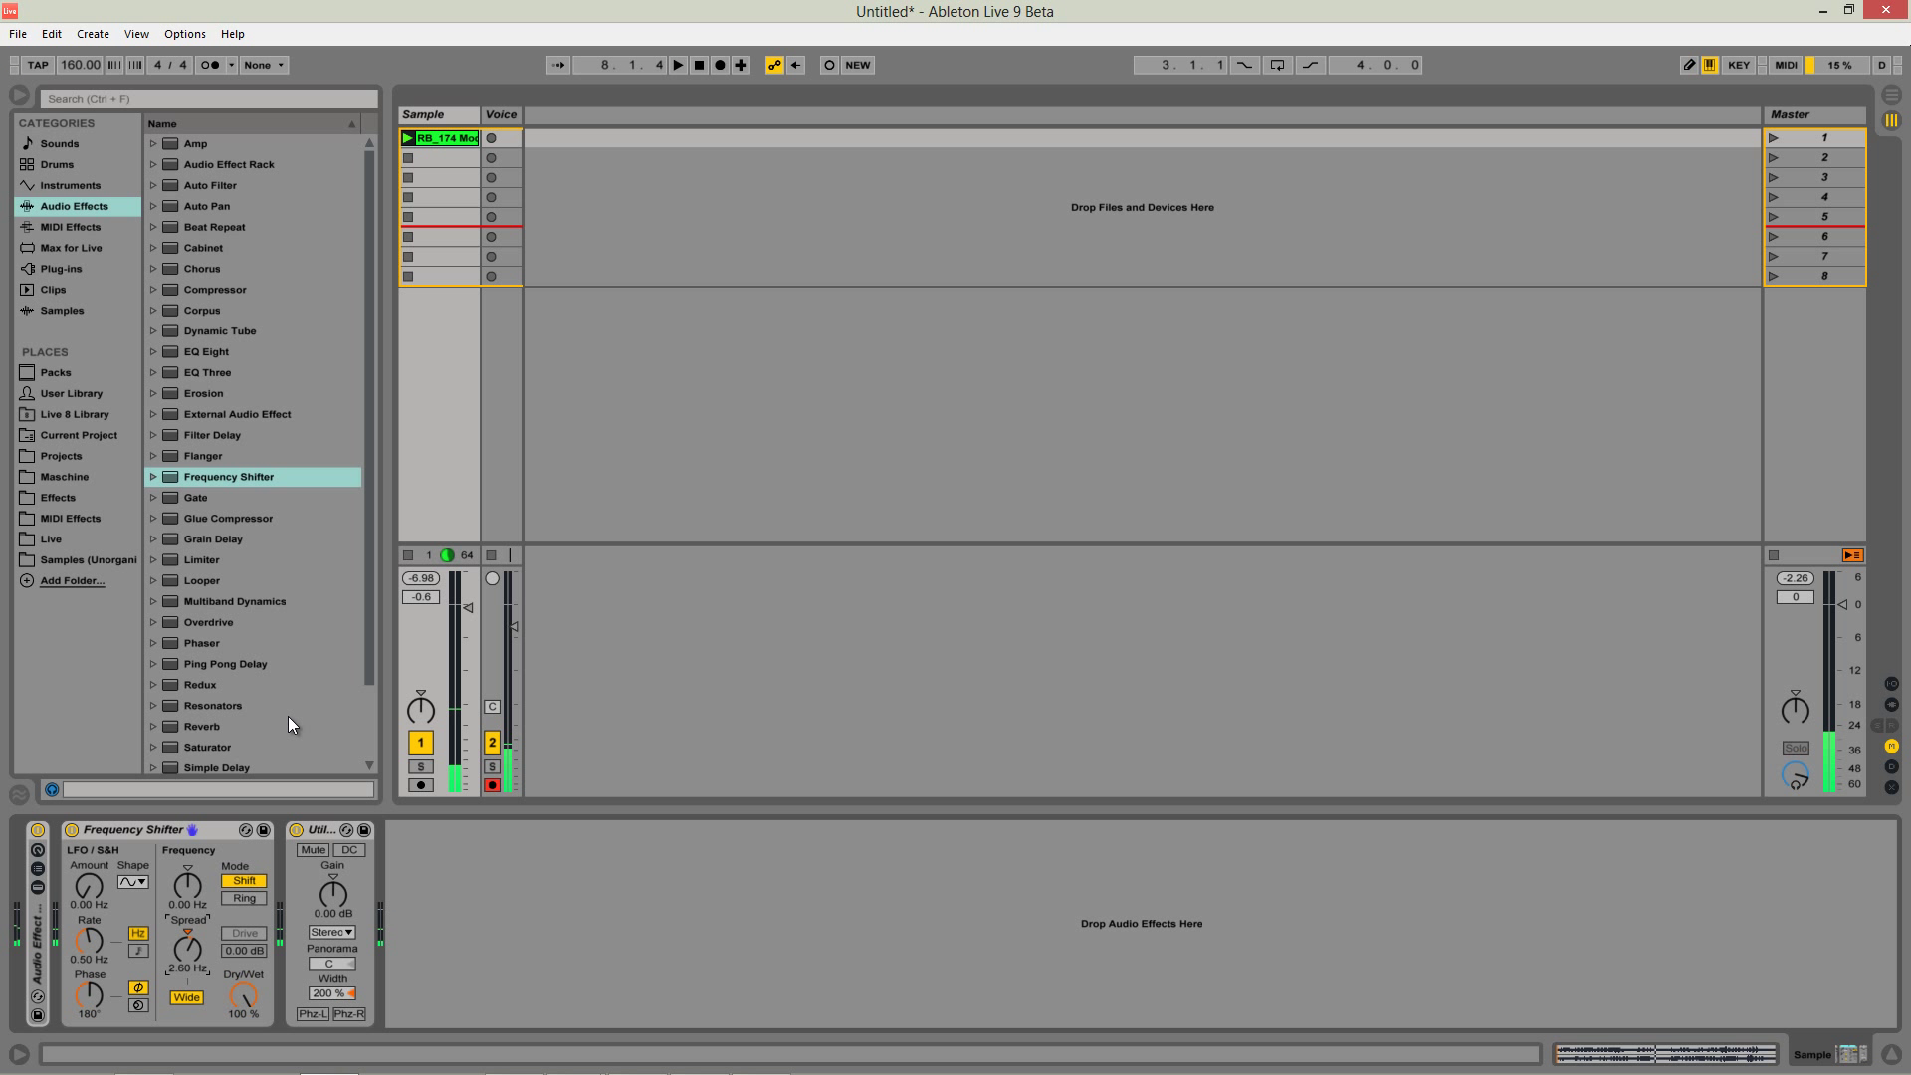
scroll(190, 963, "down", 3)
Compare the playing clip at Utility Widths of 100 % and 200 %, and switch the Utility off
left_click(348, 992)
key("Delete")
key("space")
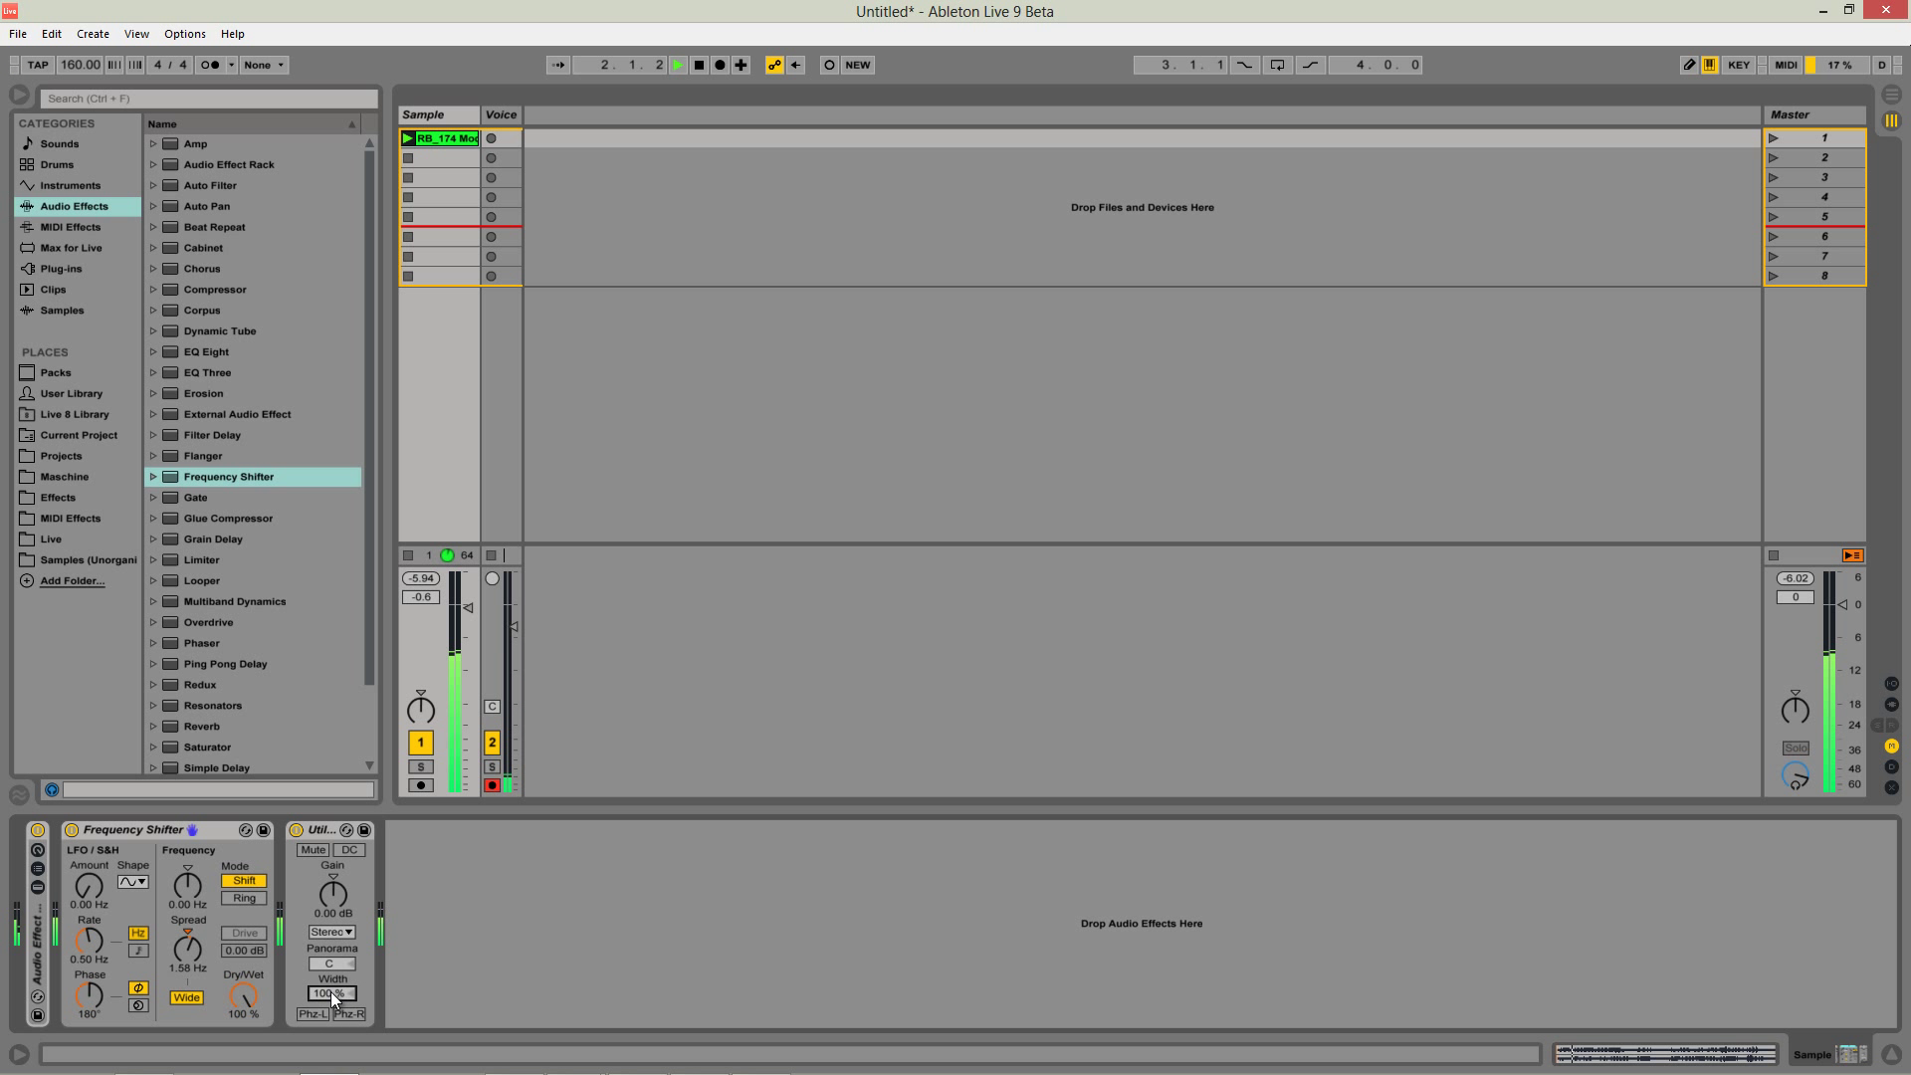
left_click_drag(329, 992, 309, 893)
left_click(295, 829)
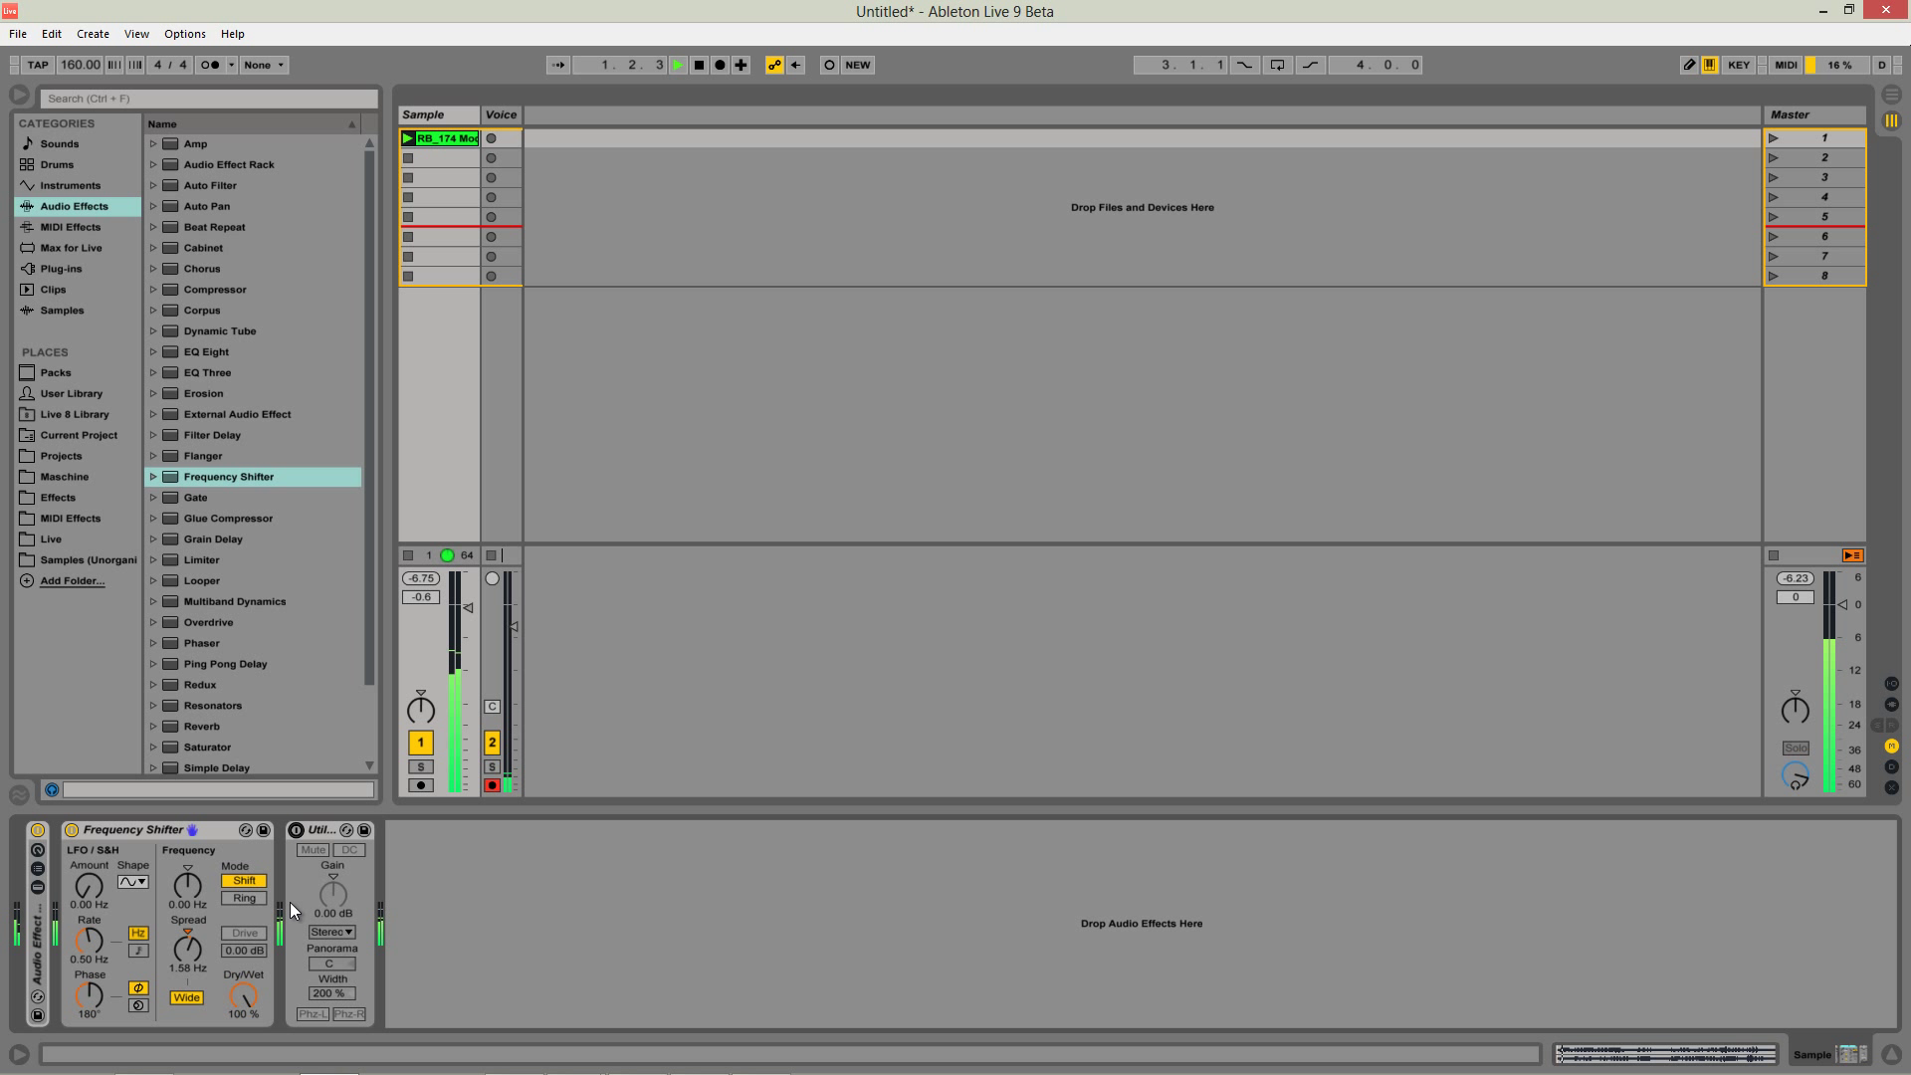
key("space")
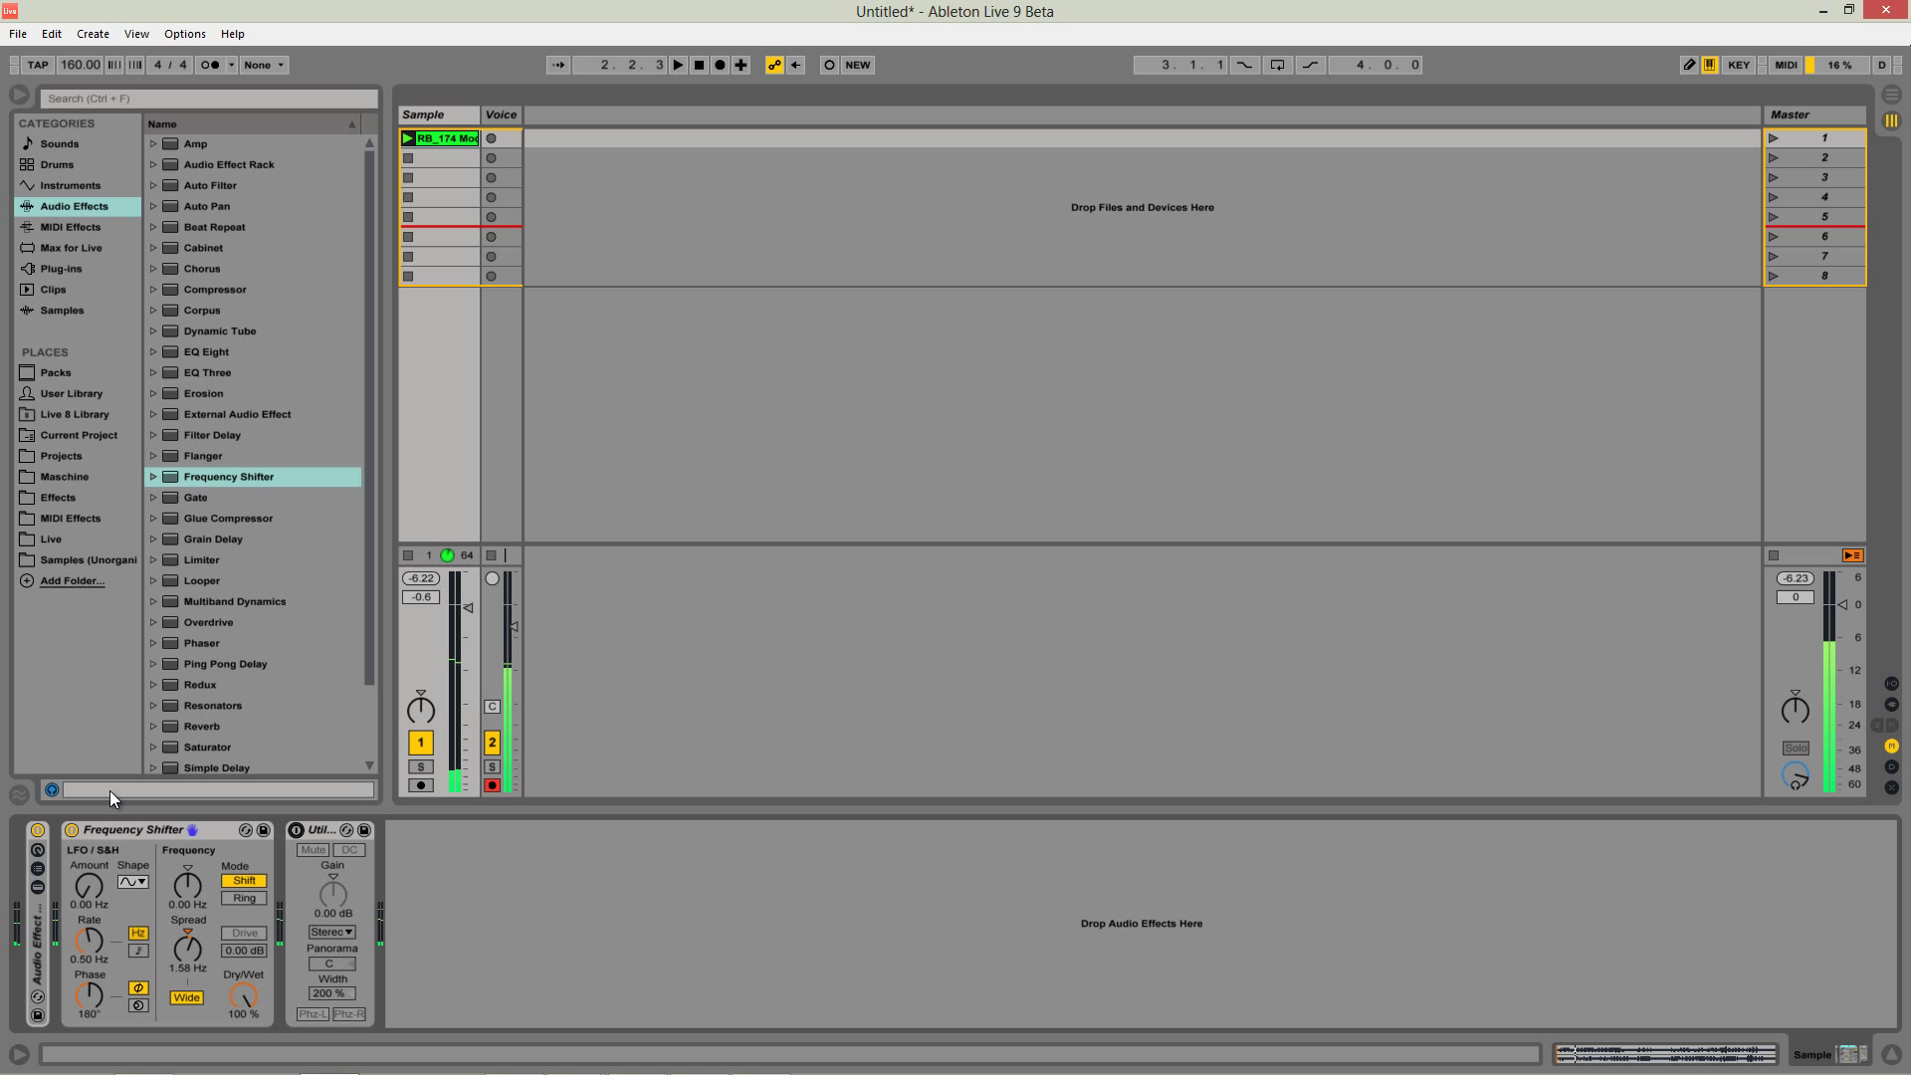
Replace the Frequency Shifter with a Simple Delay placed before the Utility
left_click(134, 840)
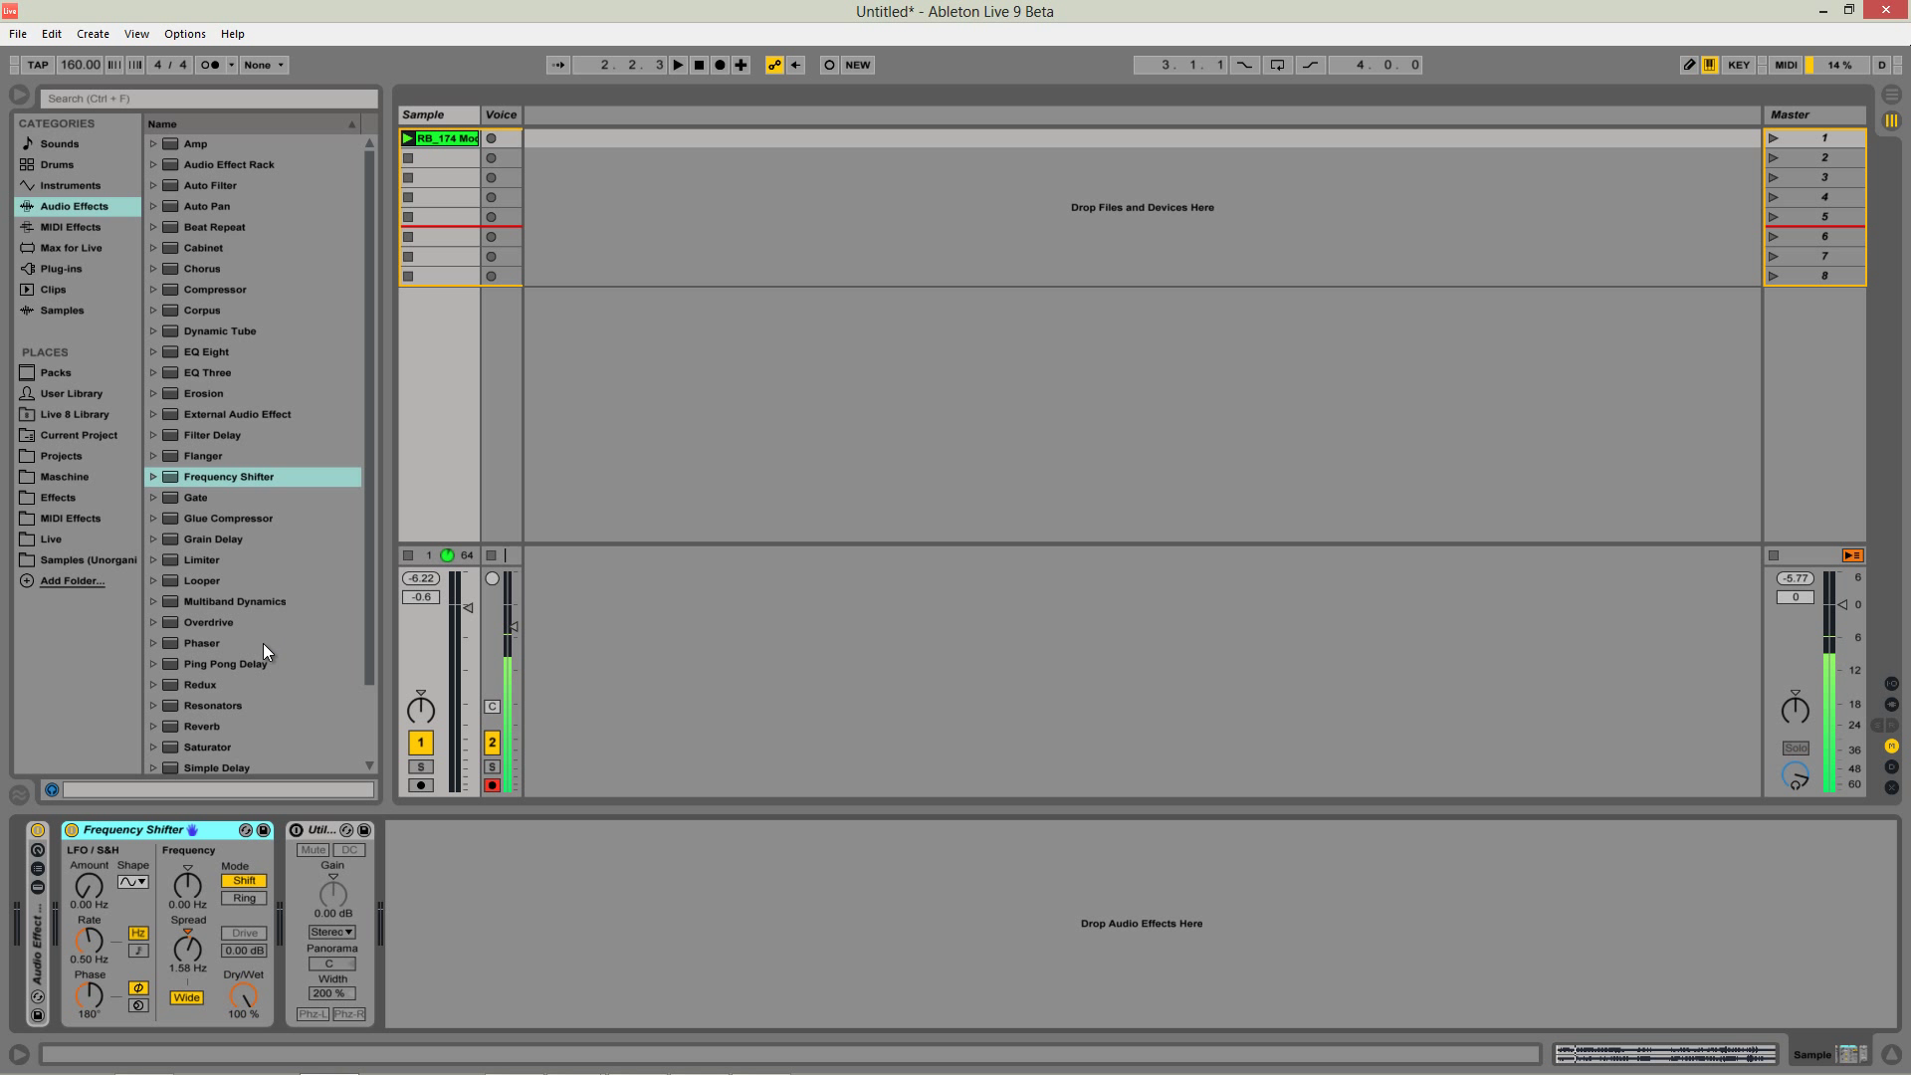
key("Delete")
scroll(225, 664, "down", 3)
left_click_drag(218, 679, 100, 876)
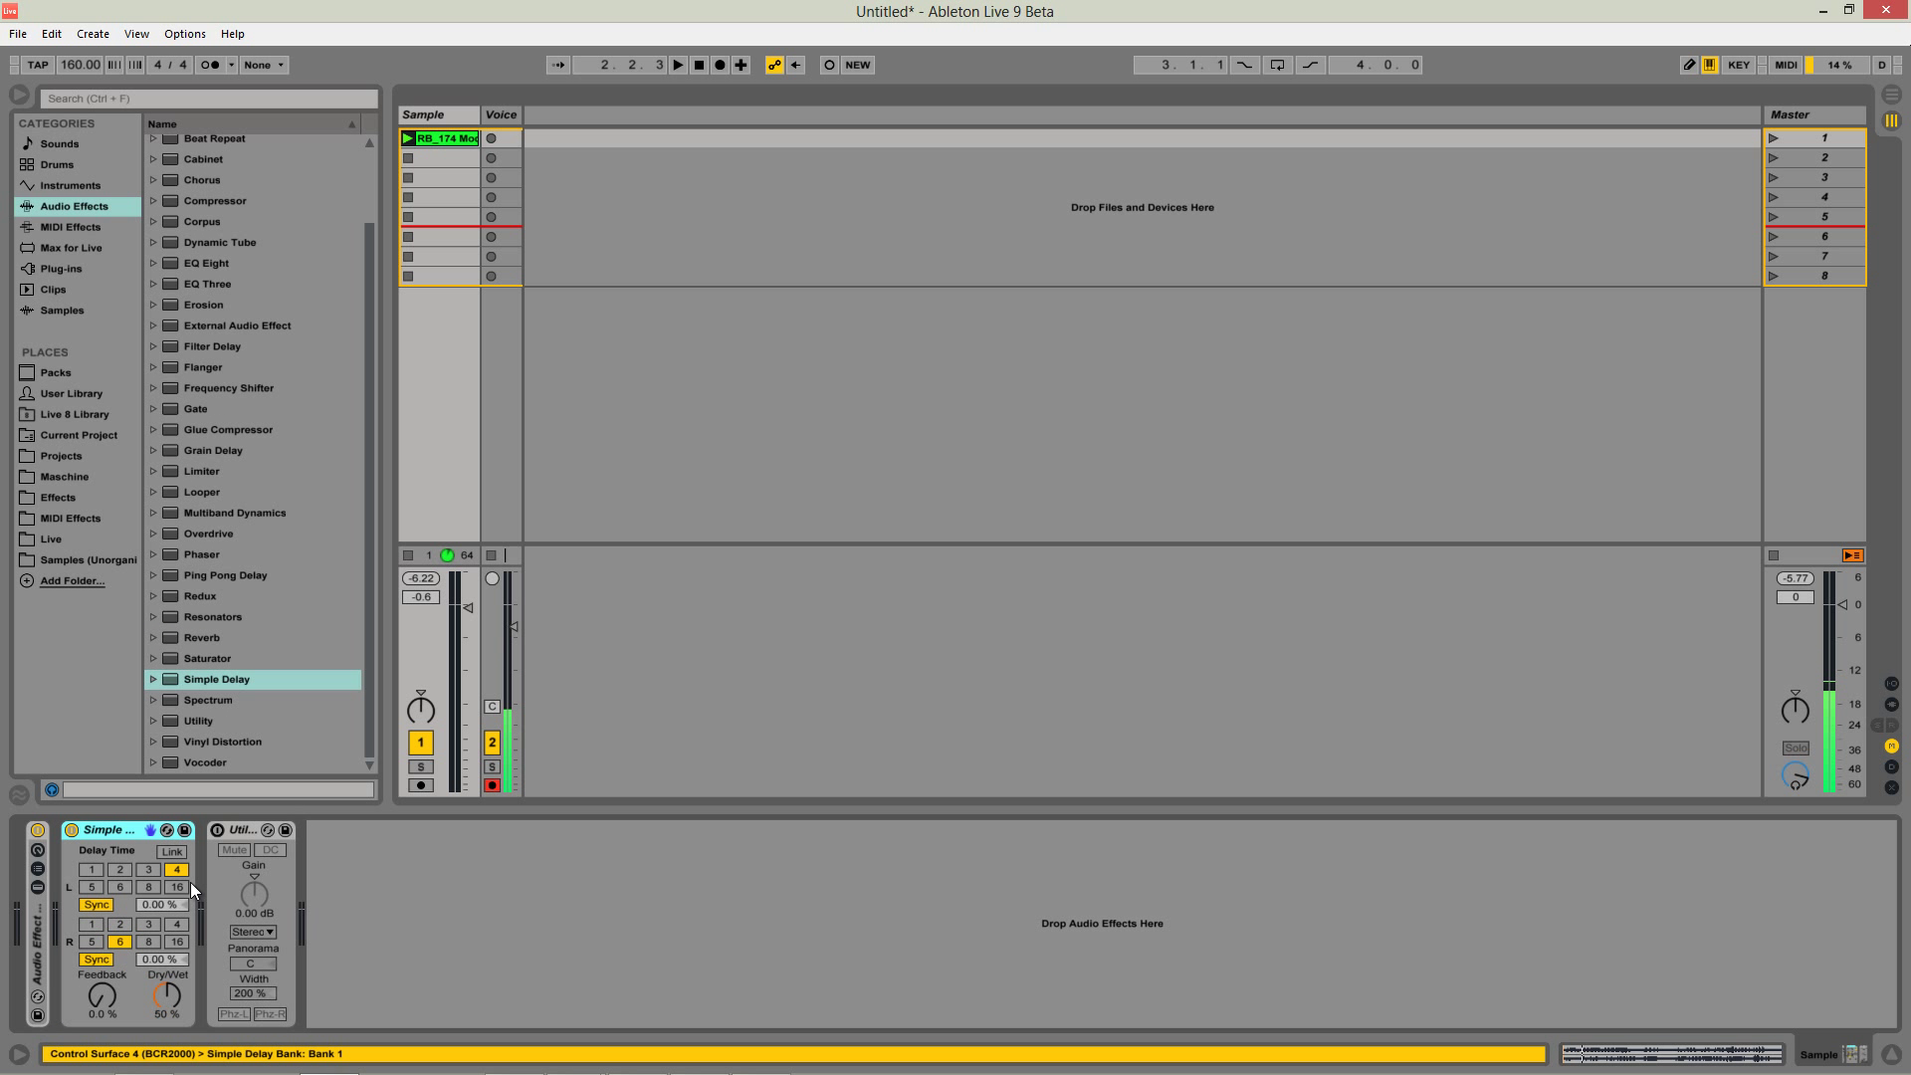
Switch both Simple Delay channels to Time mode, set 9 ms for L, 1 ms for R and 100 % Dry/Wet, and audition the clip
left_click(111, 909)
left_click(98, 960)
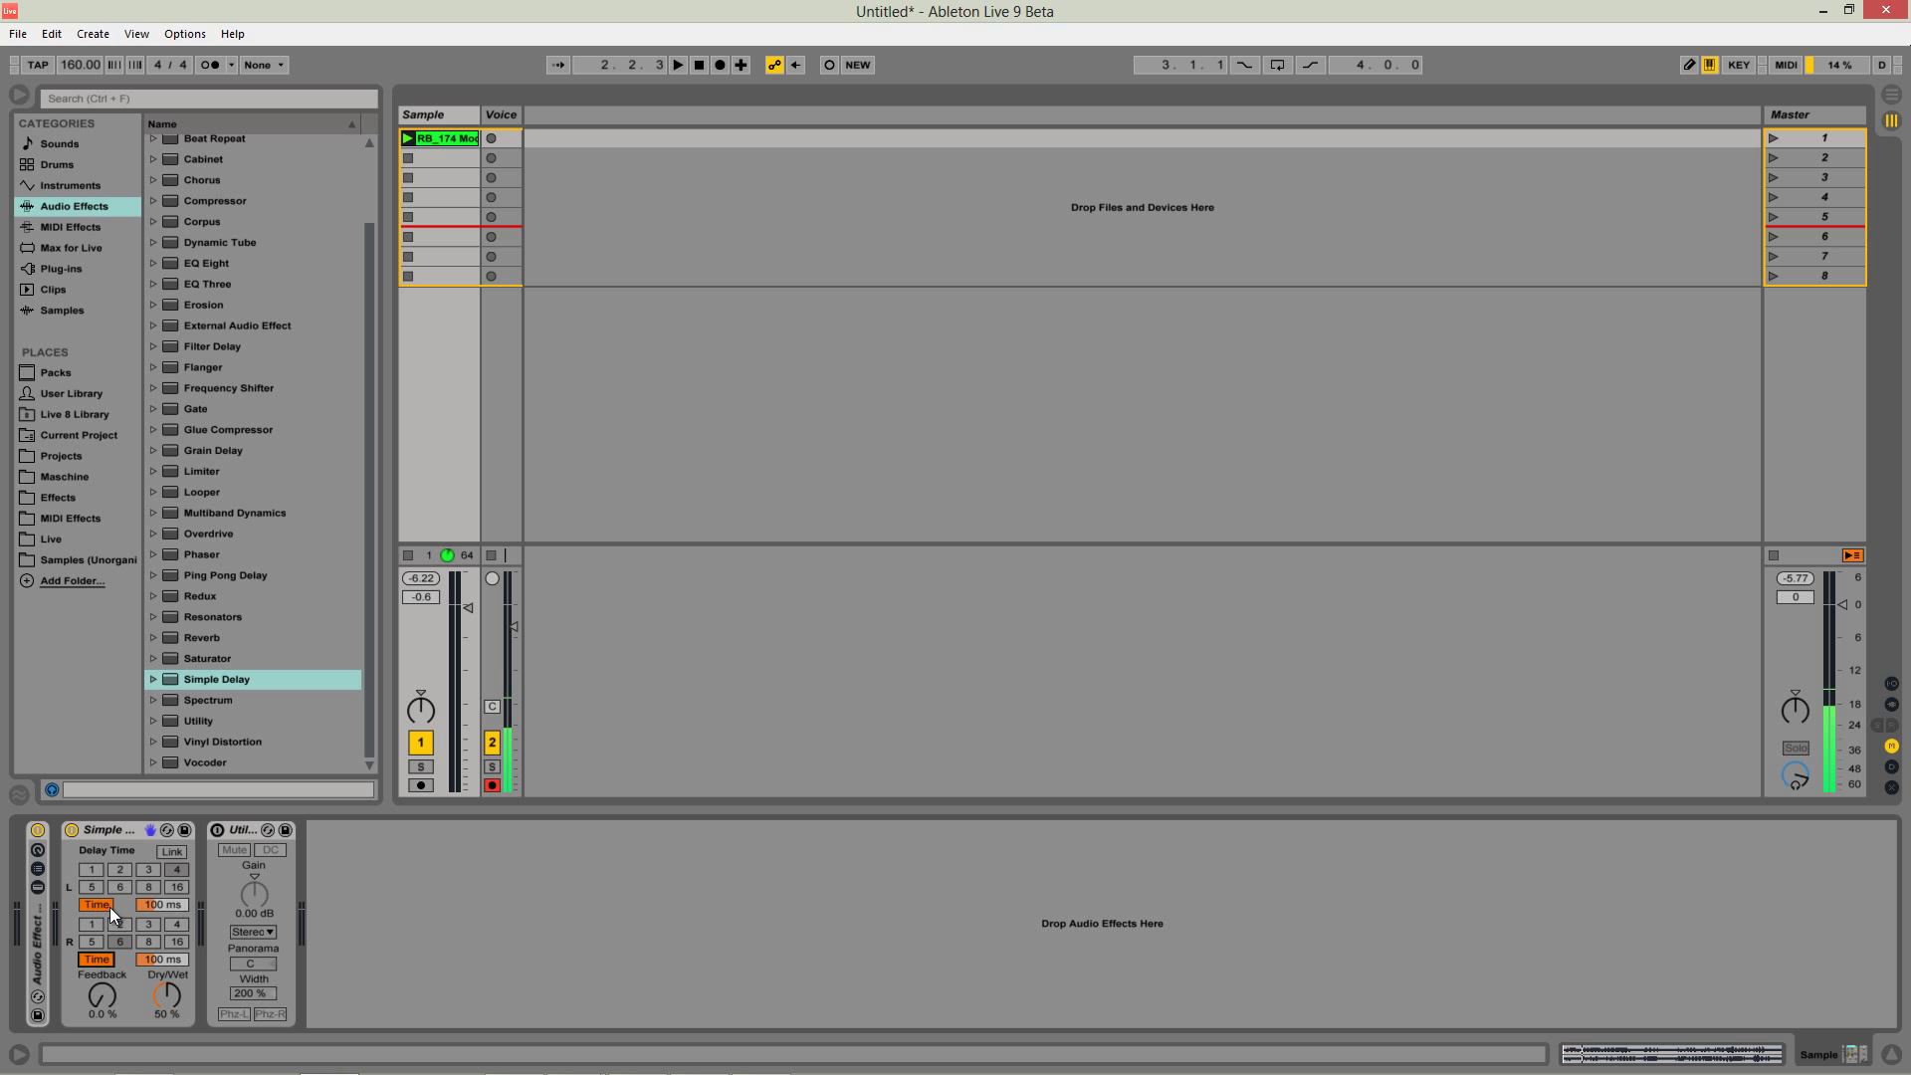
left_click_drag(161, 904, 166, 910)
left_click(160, 999)
type("9")
key("Return")
key("space")
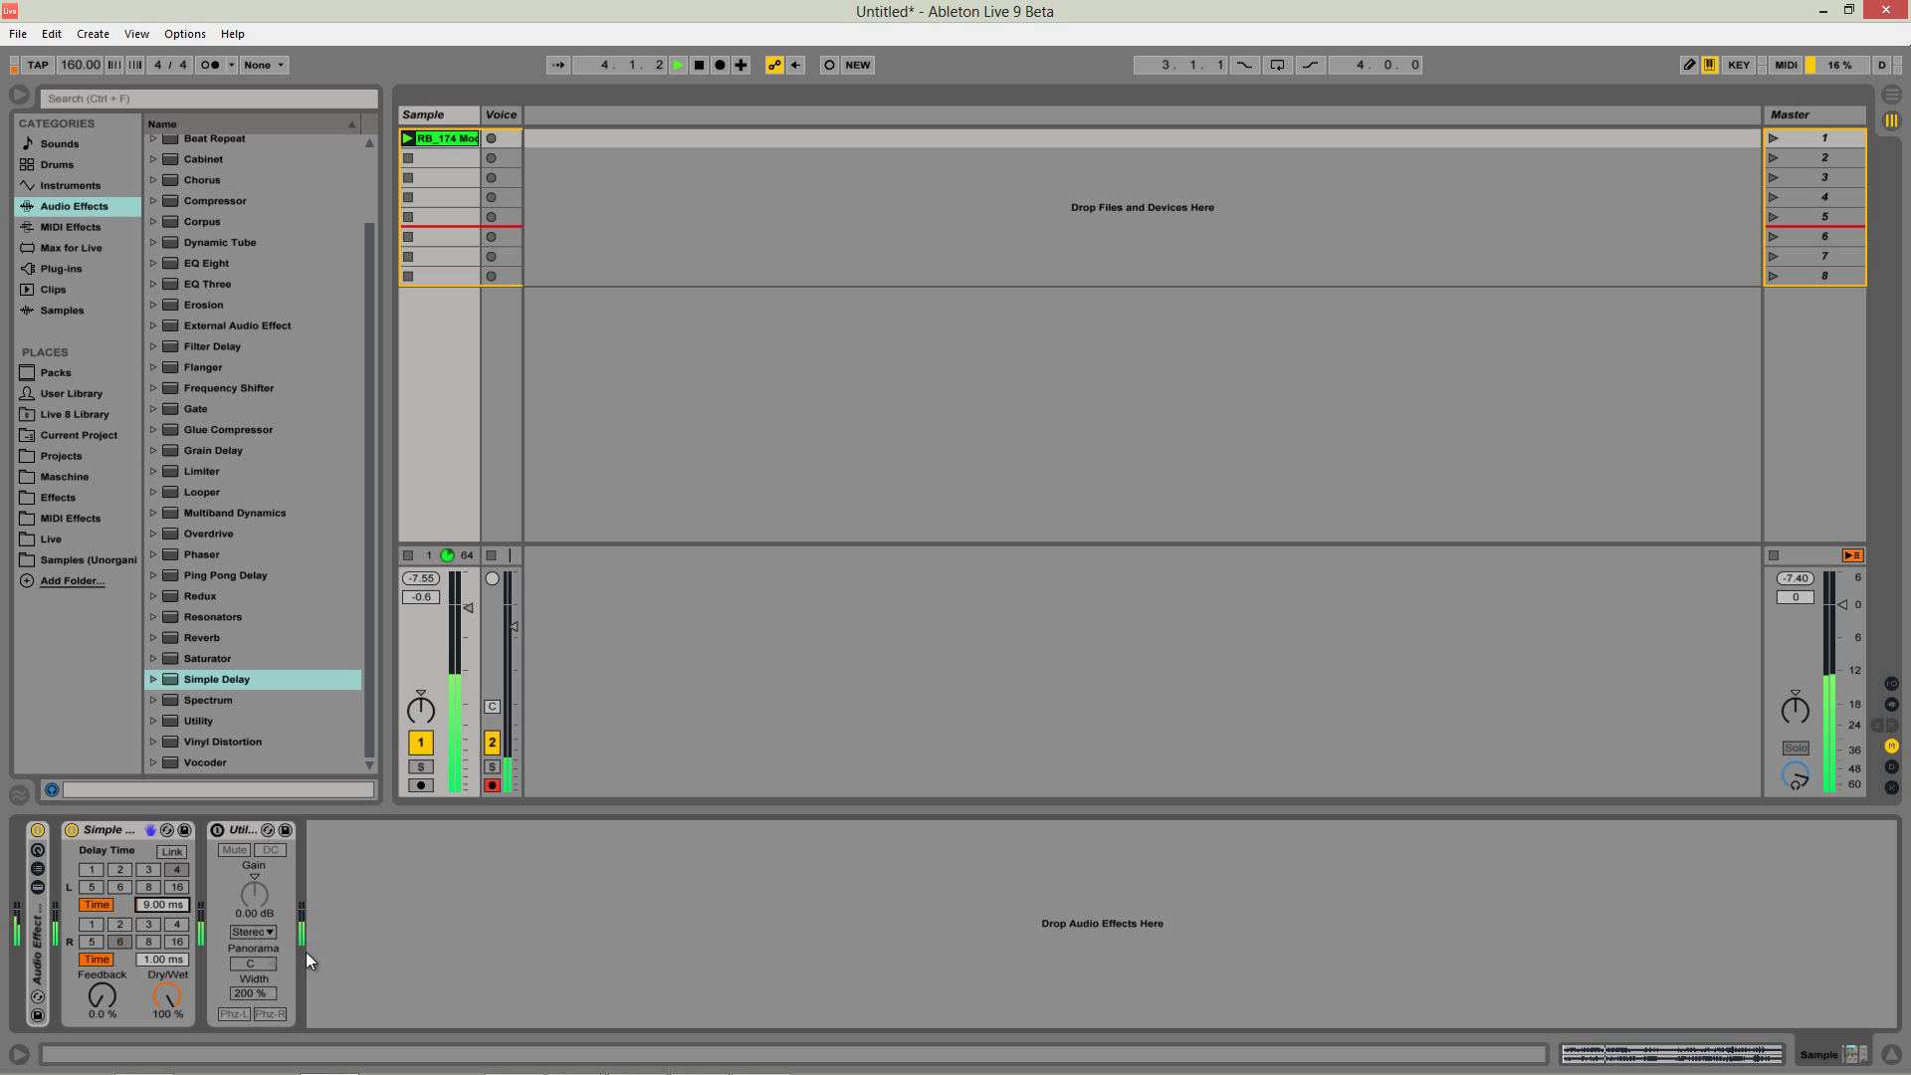
key("space")
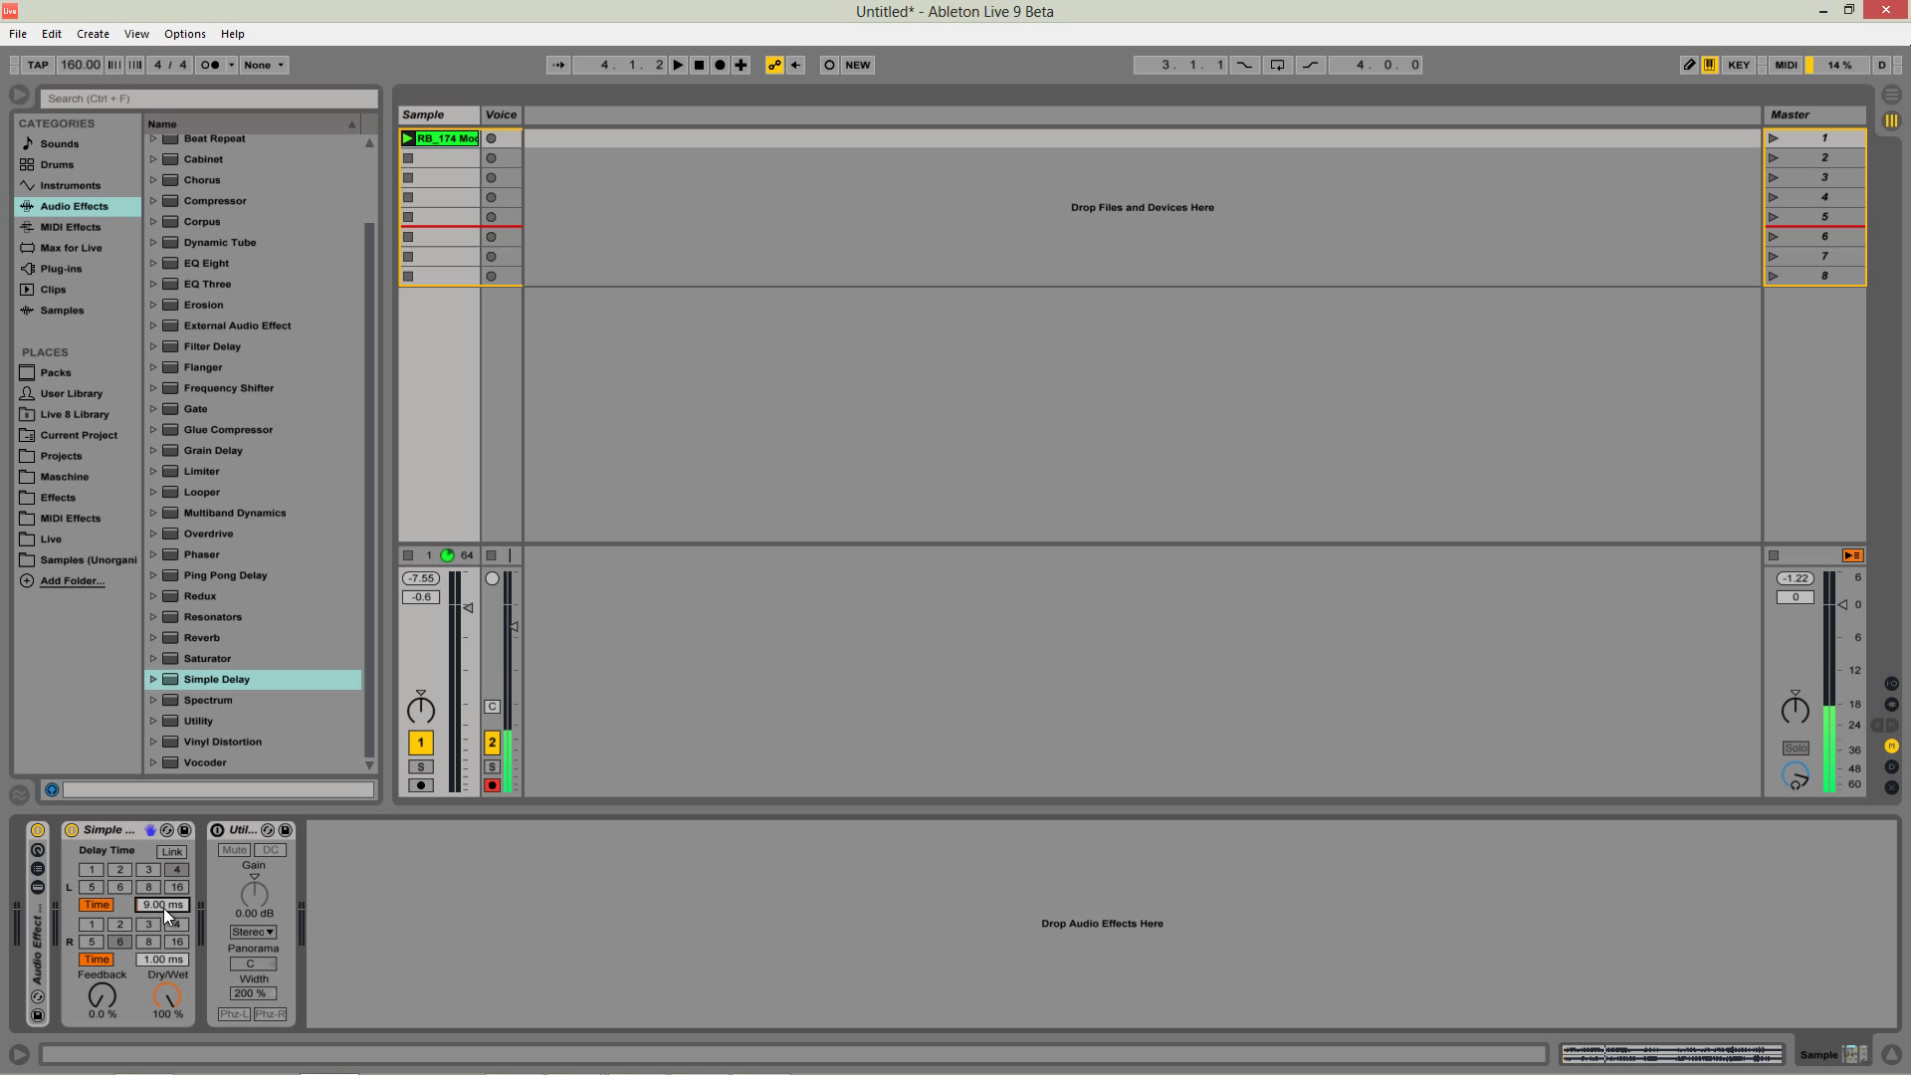
Swap the Simple Delay times to 1 ms for L and 9 ms for R, and play the clip
left_click(162, 959)
type("5")
key("Return")
key("space")
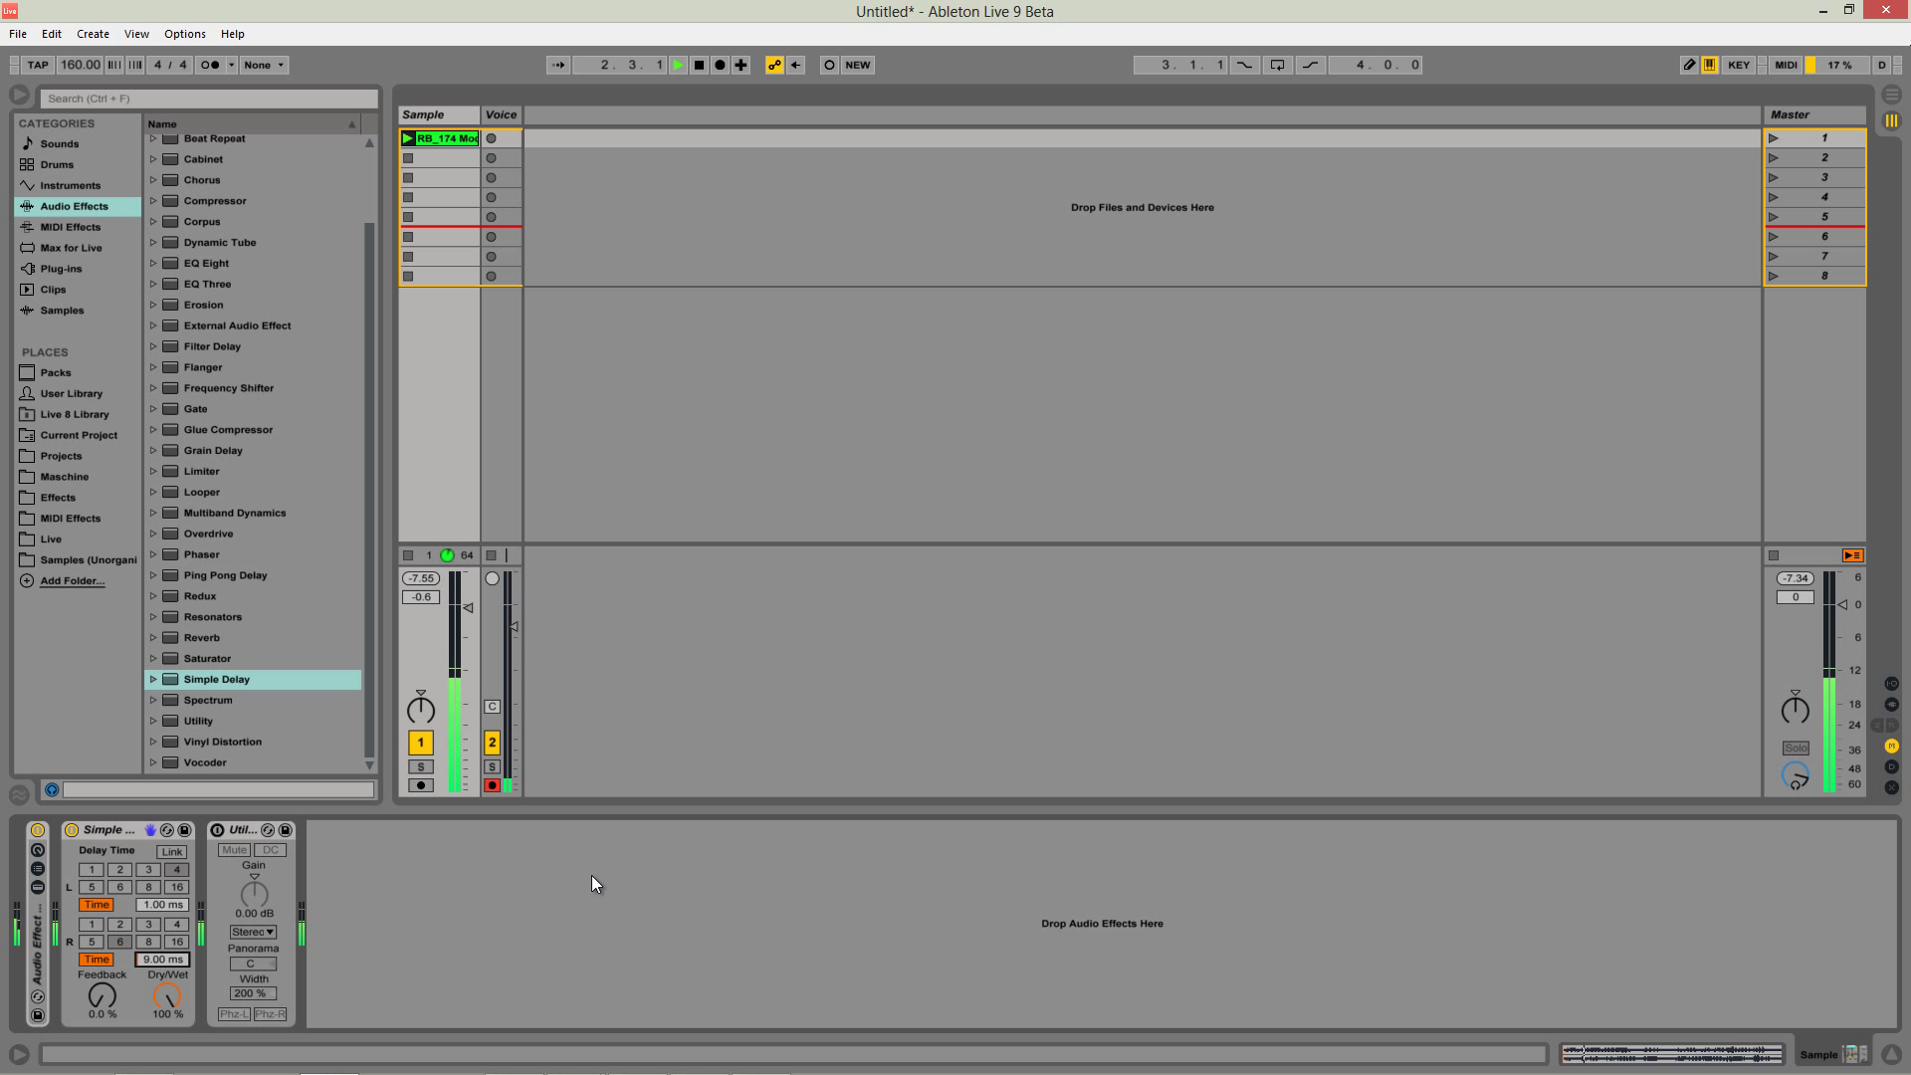
Set the Simple Delay's R time to 12 ms and audition the clip
left_click_drag(166, 984, 166, 971)
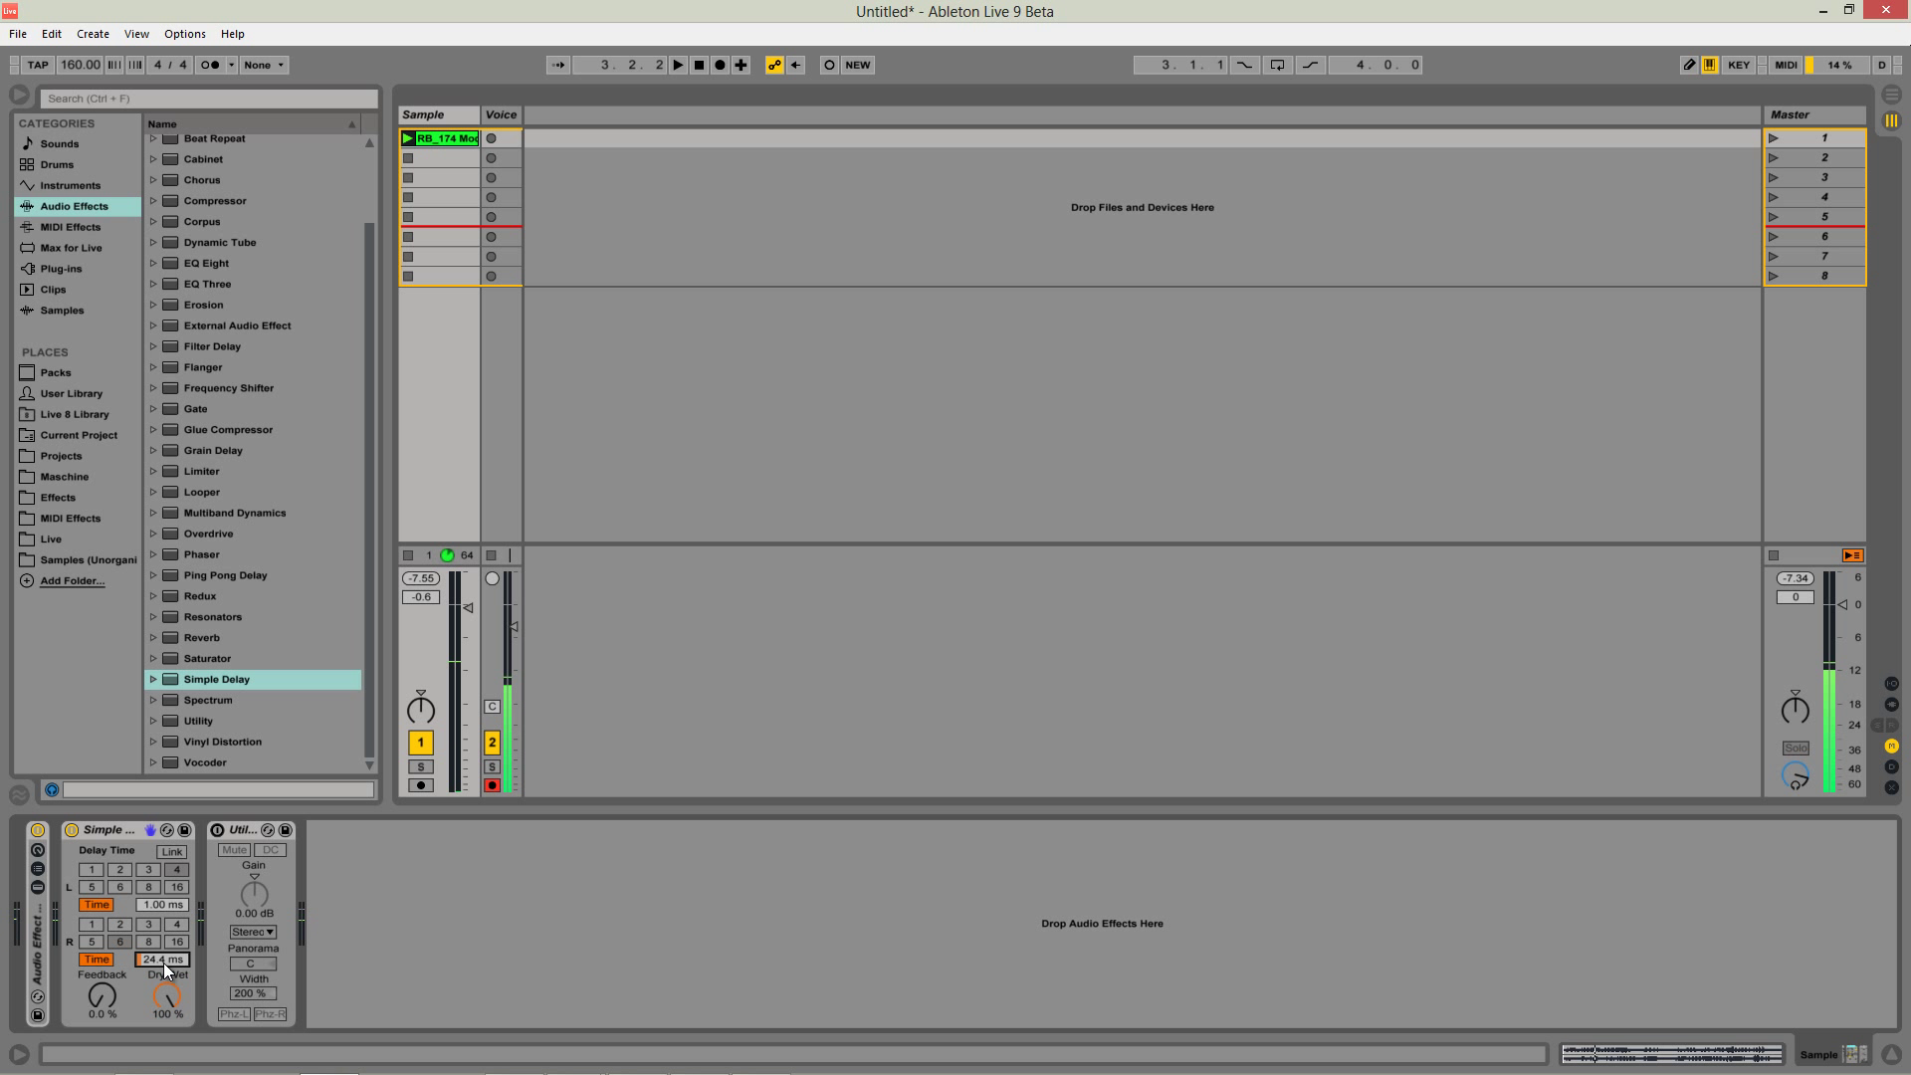
scroll(166, 971, "down", 5)
scroll(166, 971, "down", 1)
key("space")
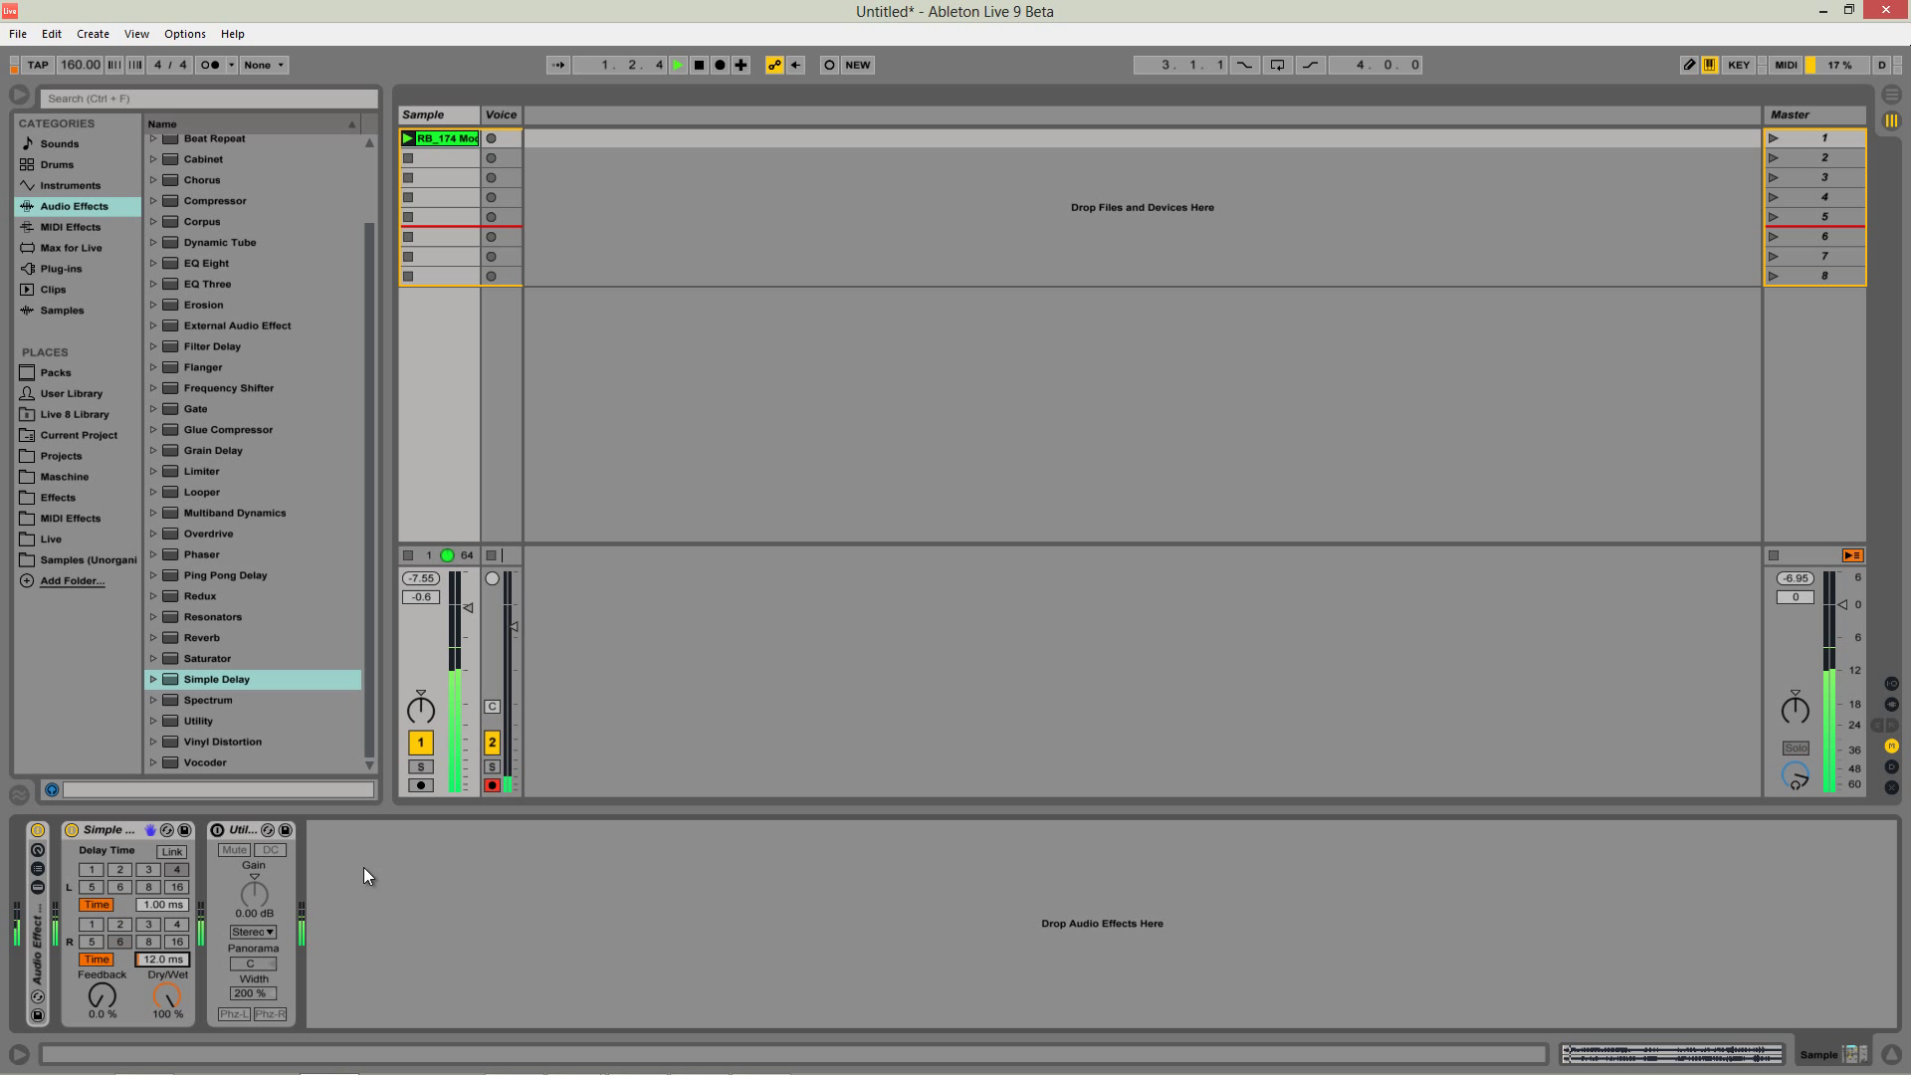
key("space")
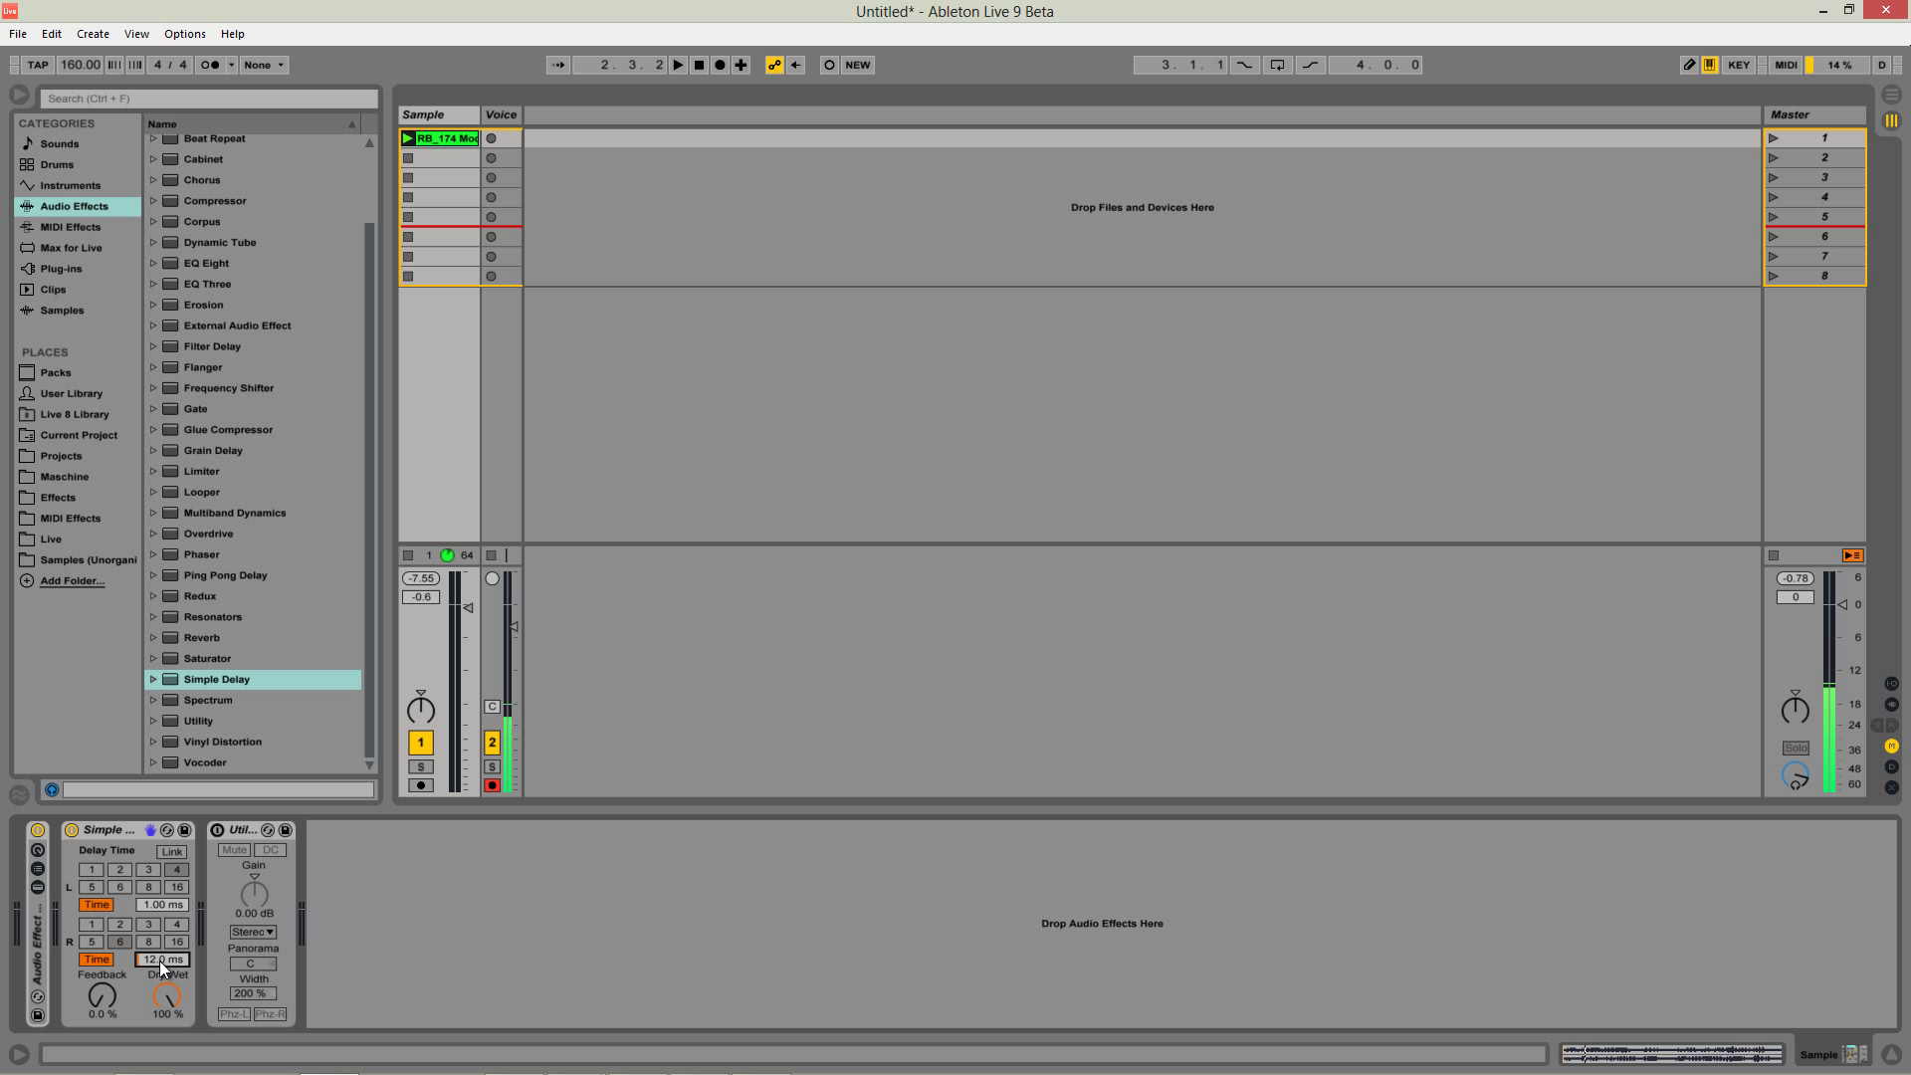
Set the Simple Delay's R time to 30 ms and audition the clip
left_click(162, 960)
type("30")
key("Return")
key("space")
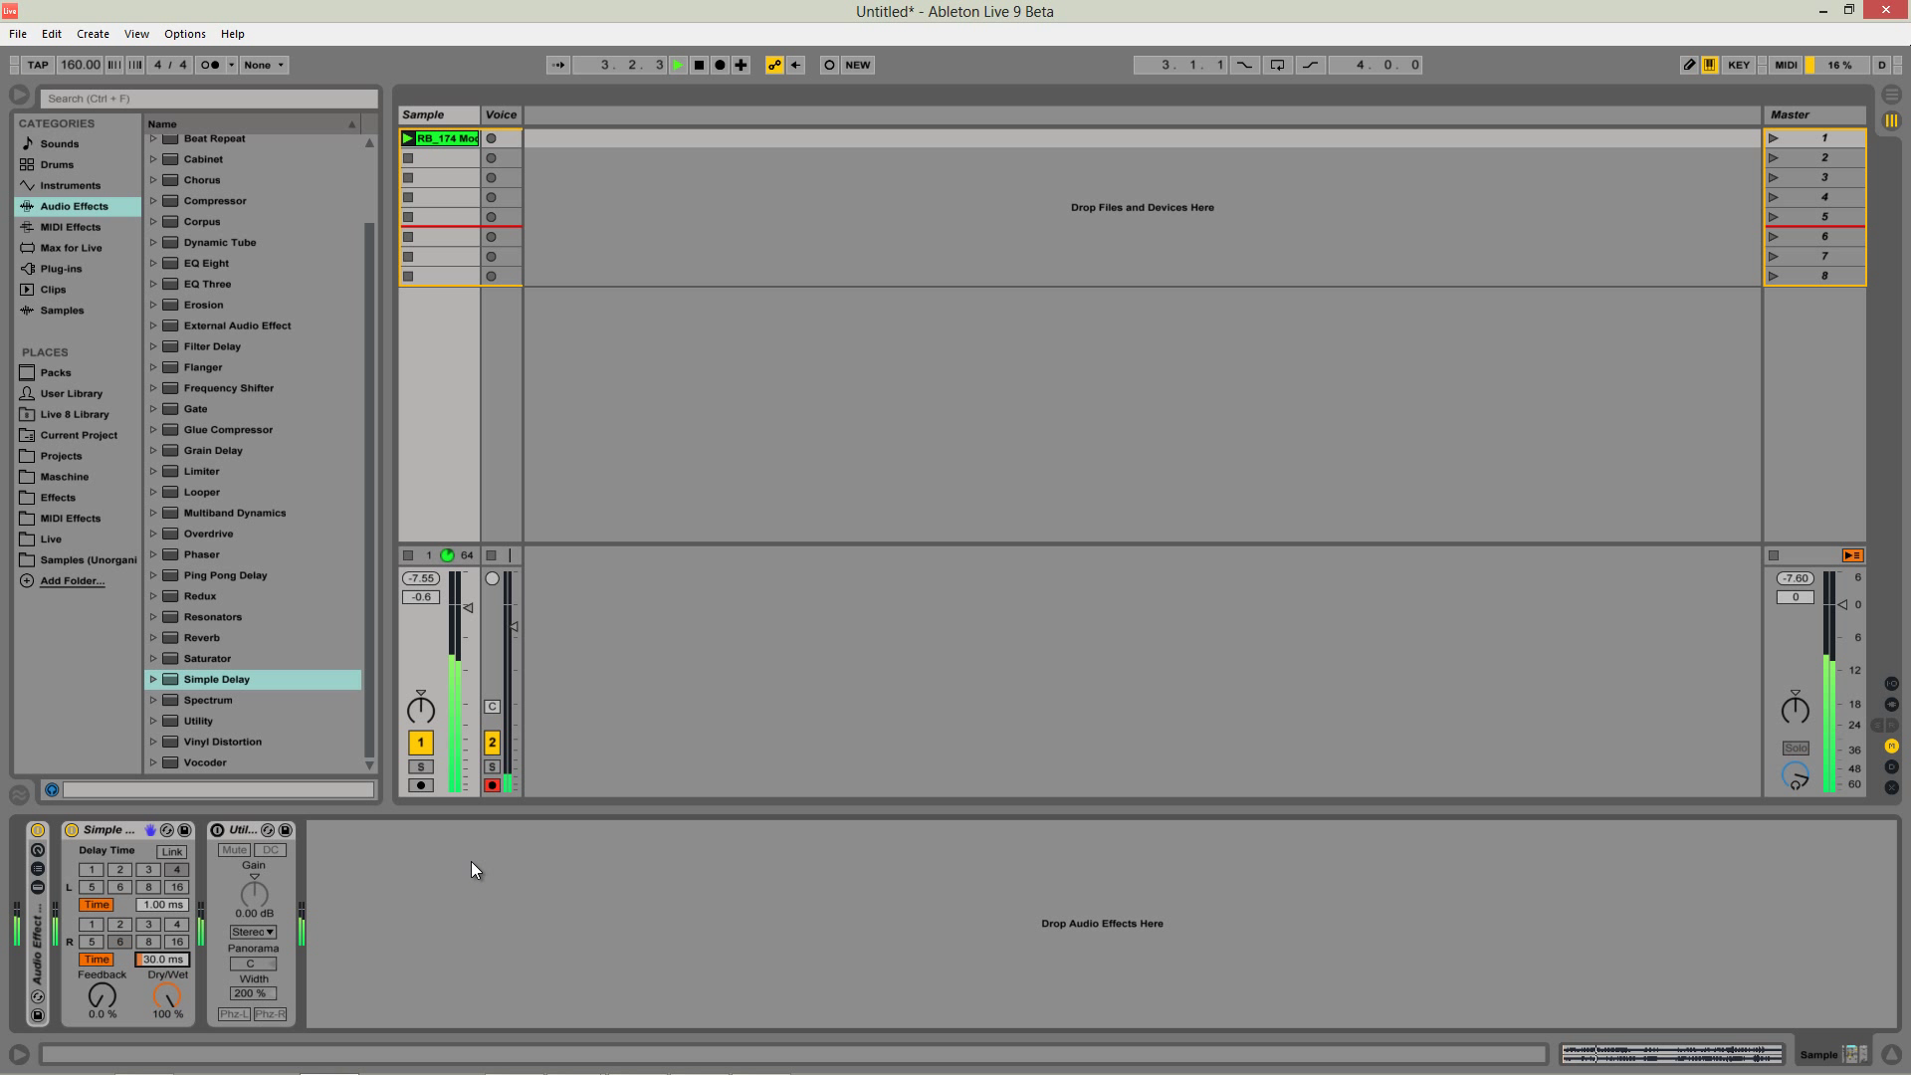
key("space")
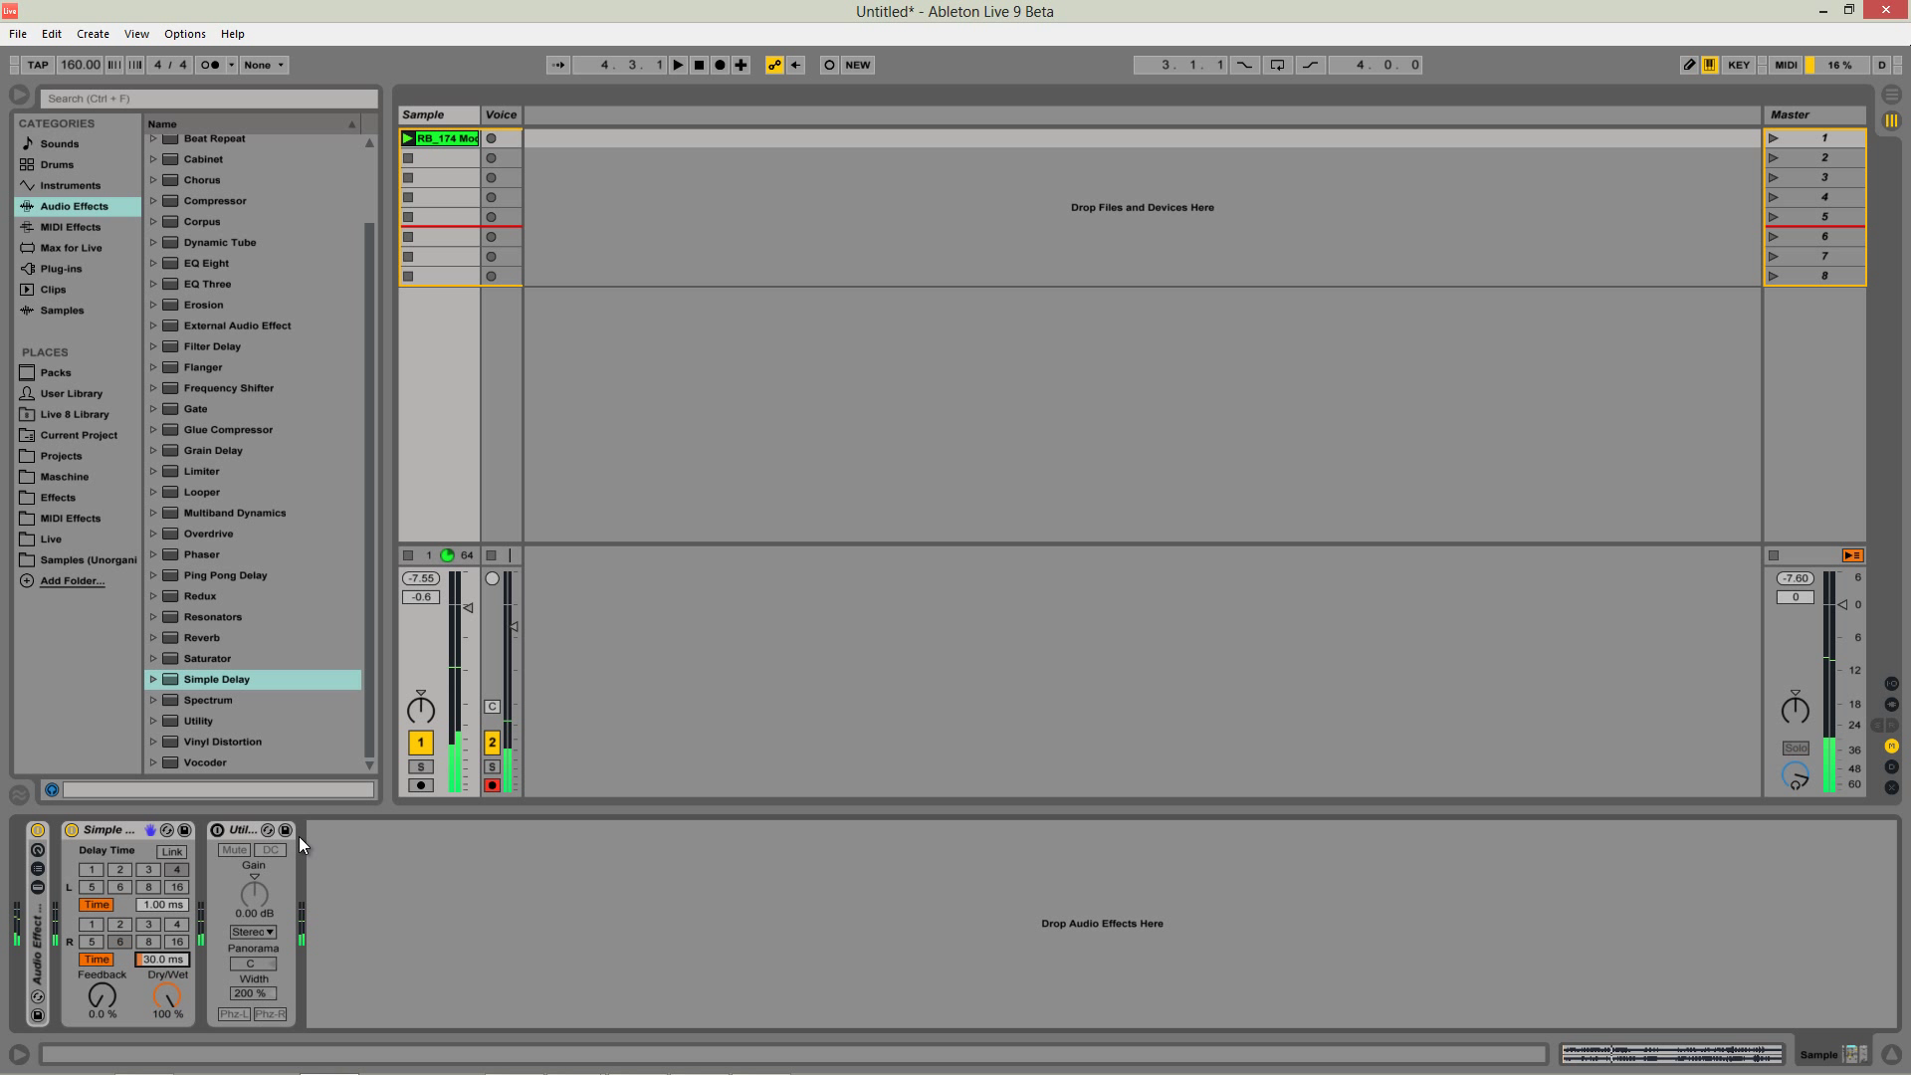
Play the delayed clip with the Utility switched on, and switch it off to compare the stereo width
left_click(223, 836)
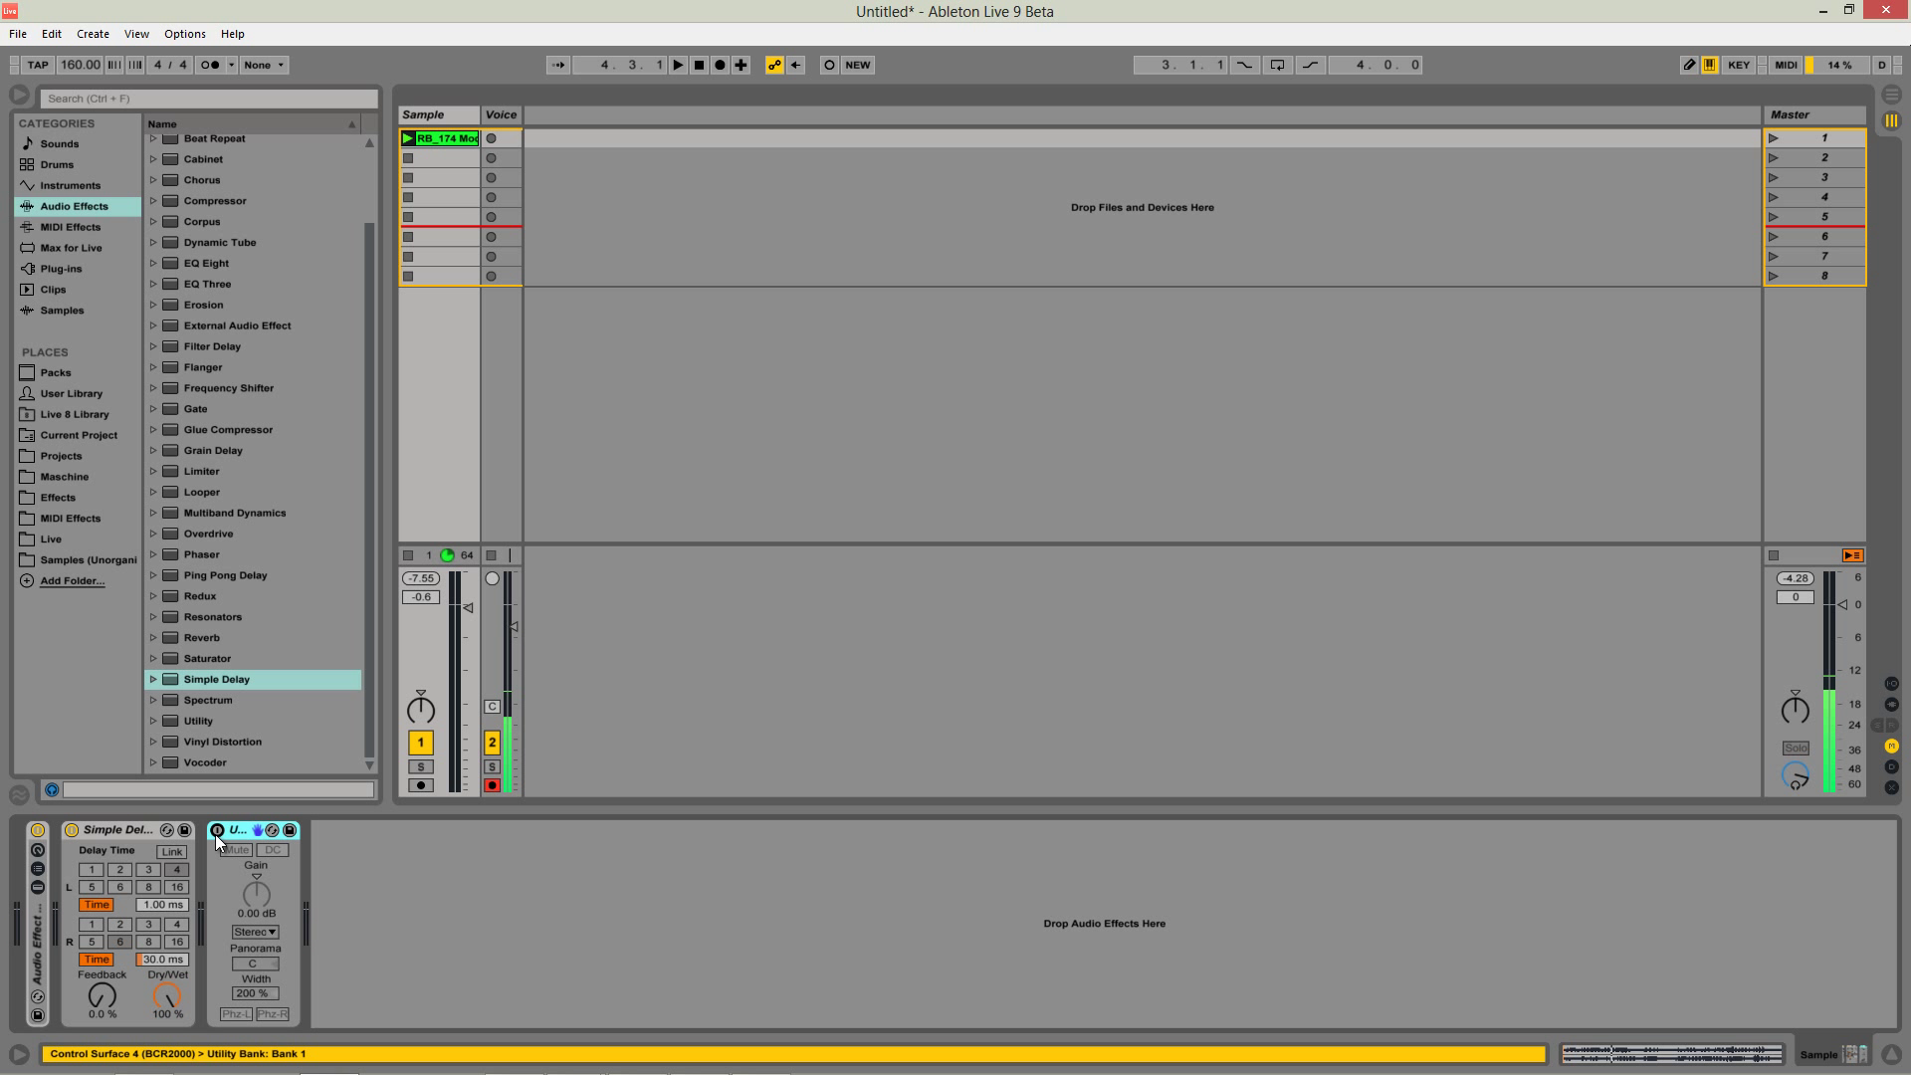
left_click(217, 833)
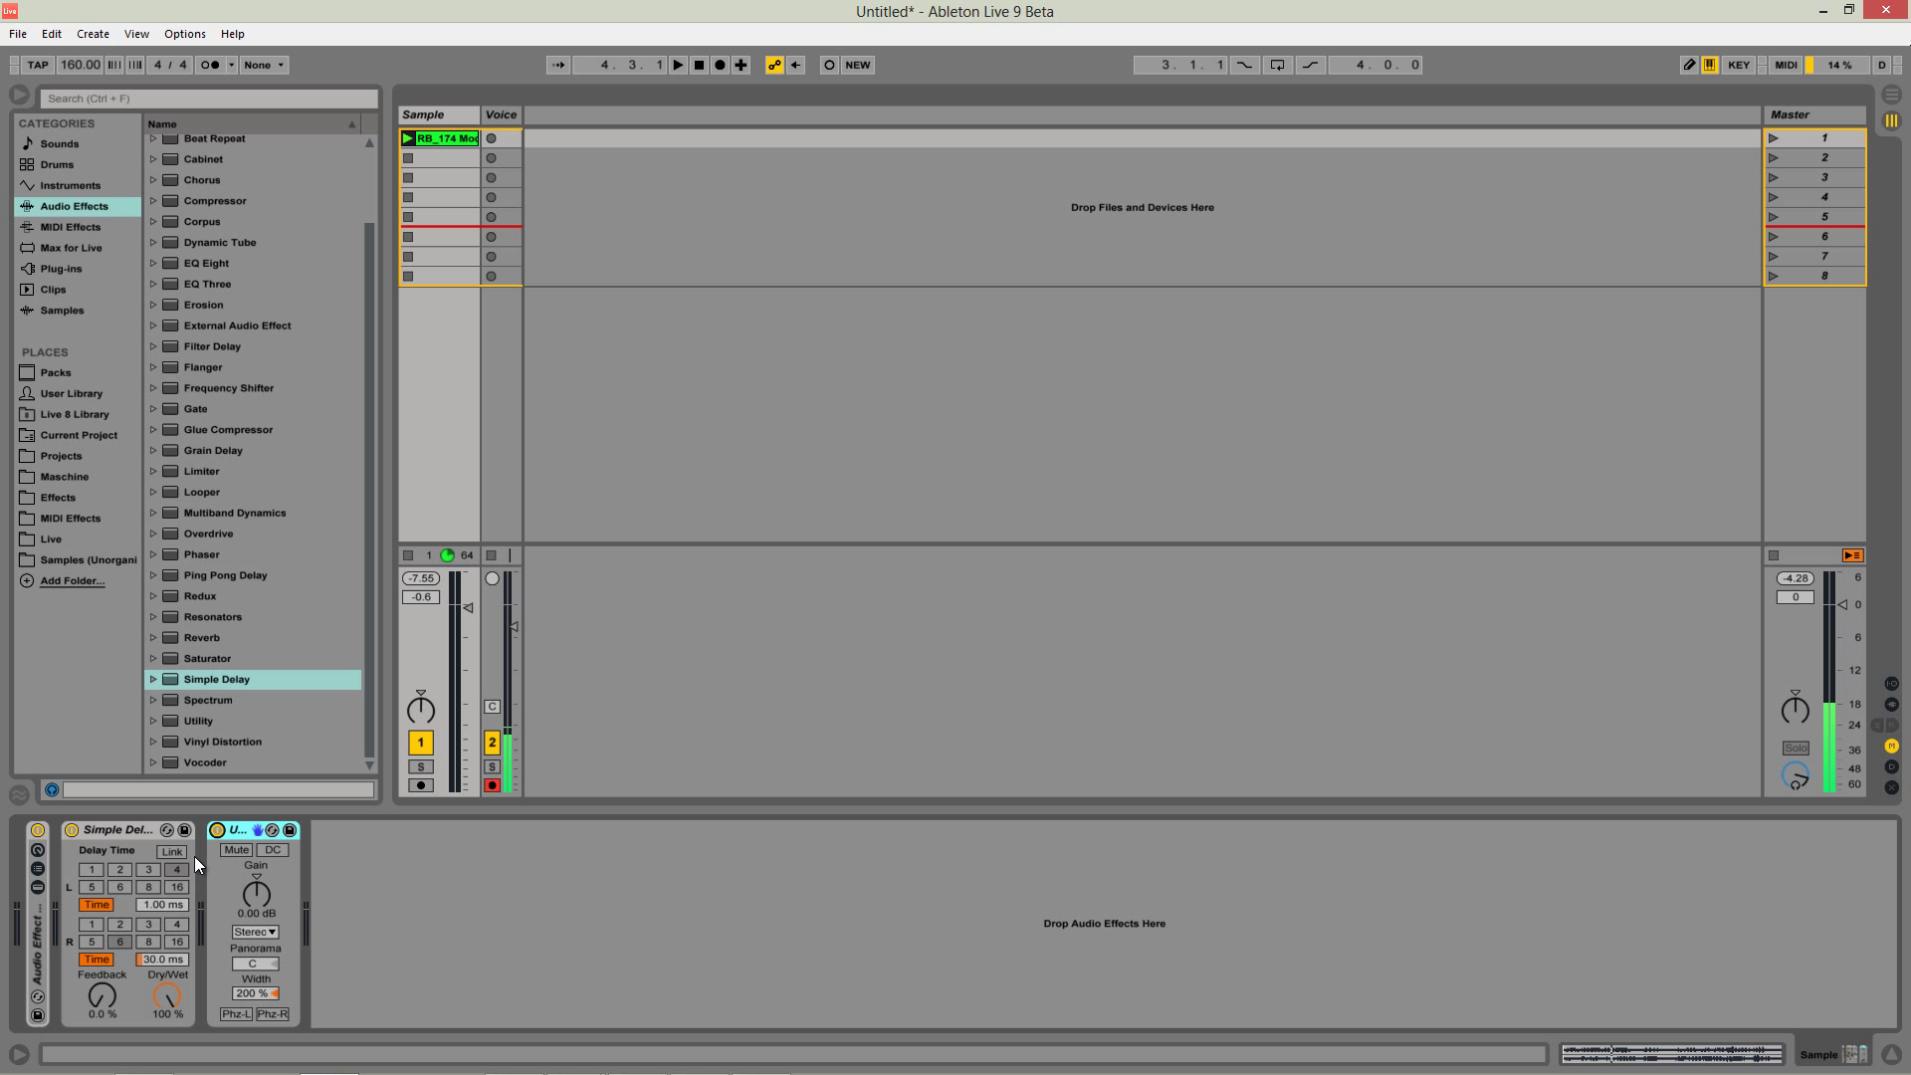
key("space")
left_click(217, 831)
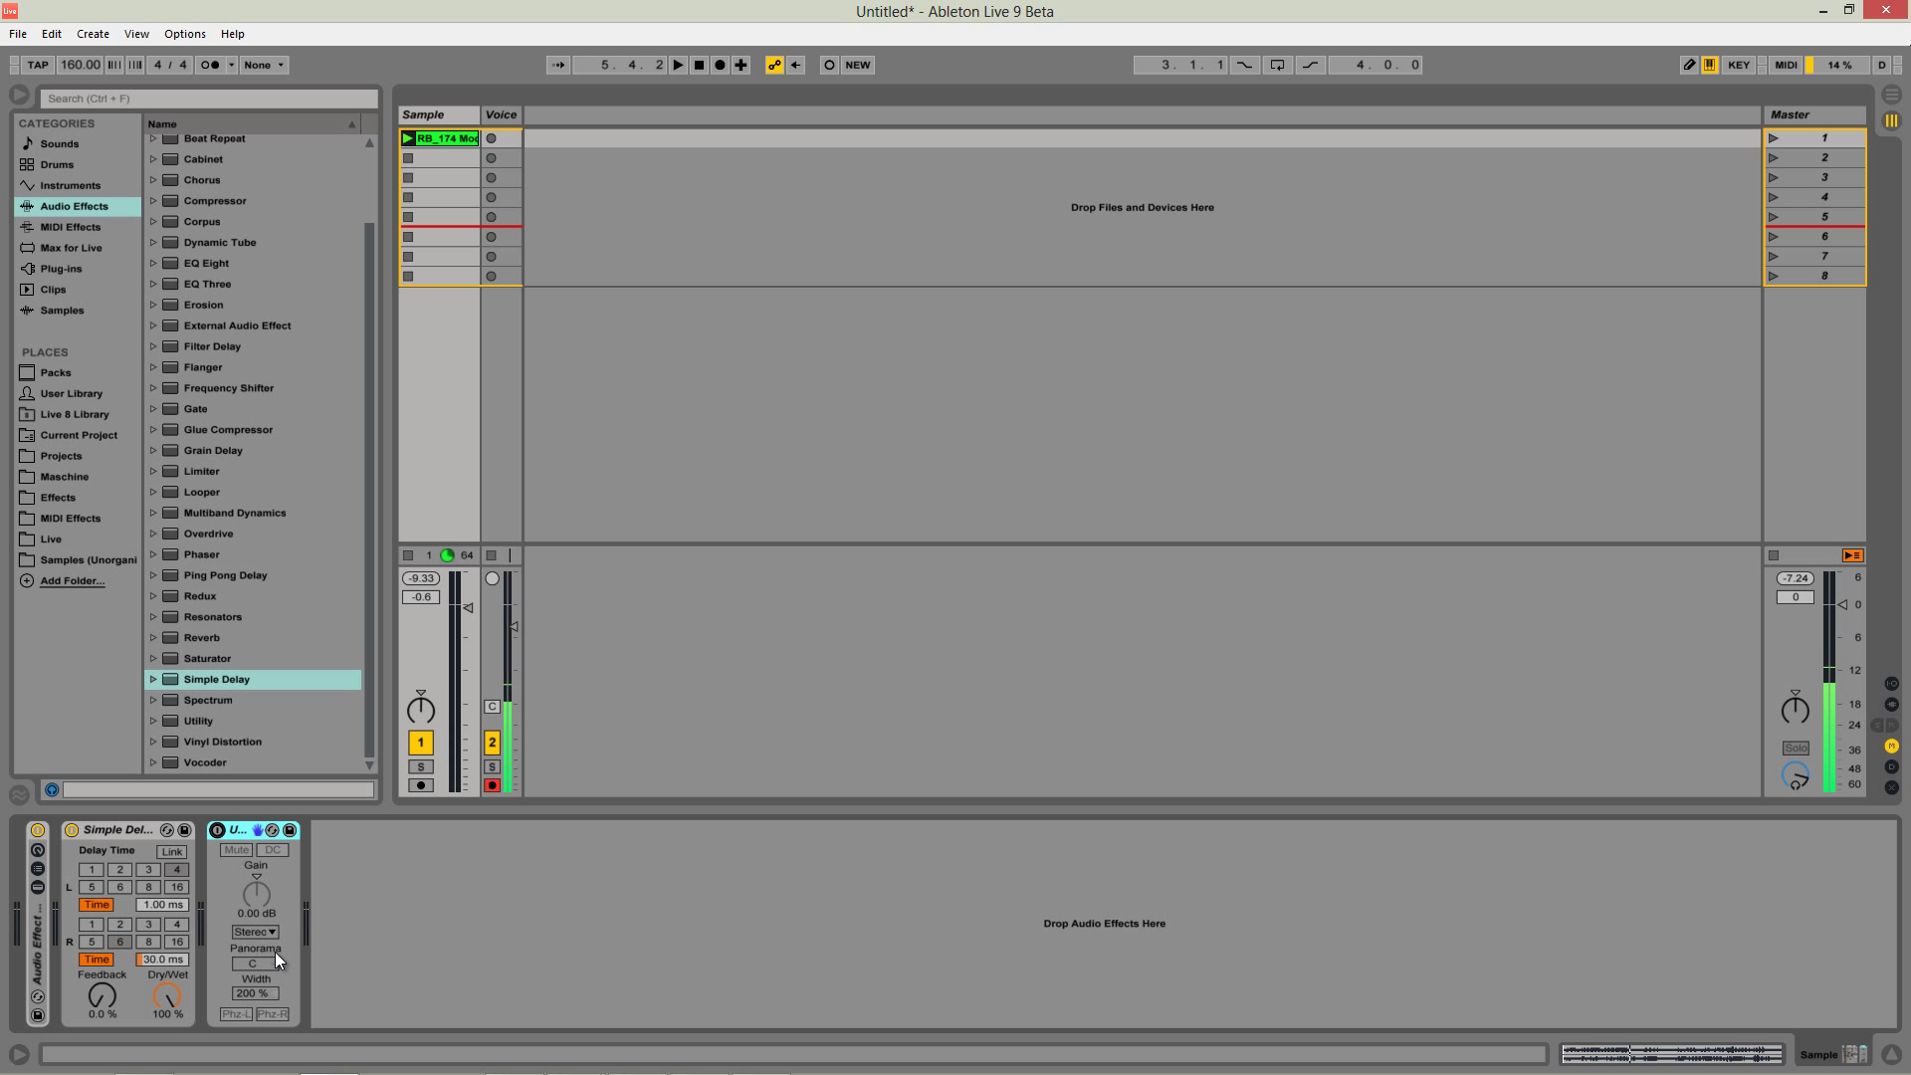